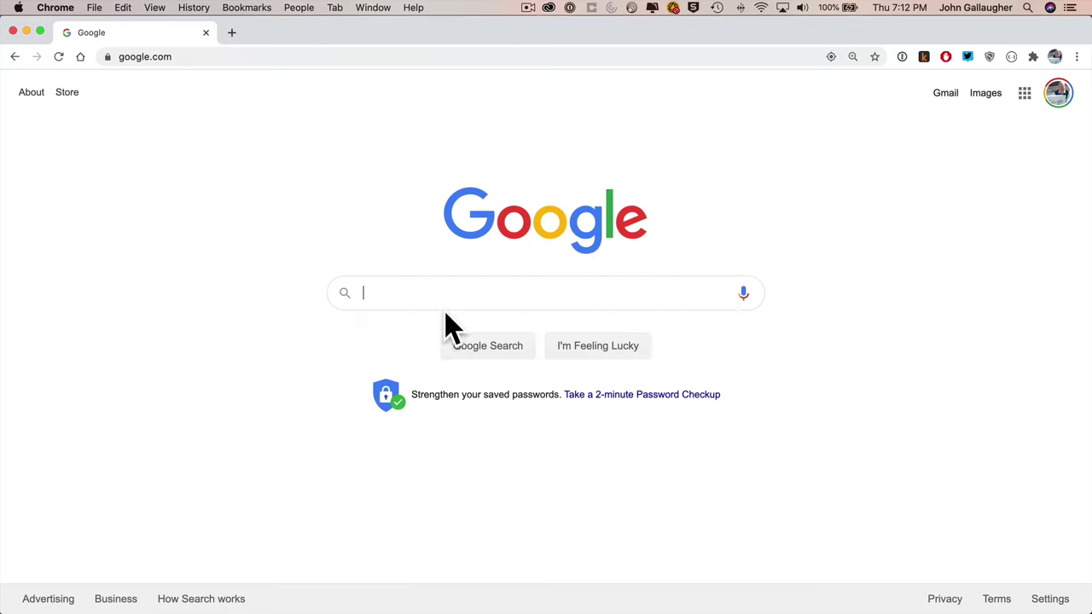
- Search Google for 'List of Chief Executives' and open the Wikipedia list of chief executive officers
{"action": "type", "text": "List of Chief Executives"}
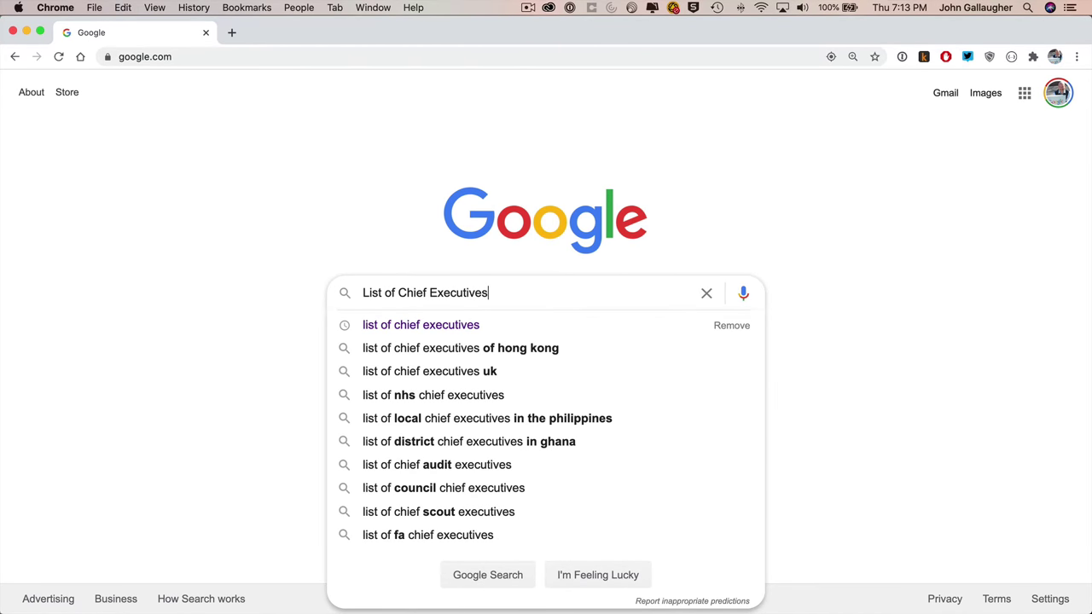
{"action": "key", "text": "Return"}
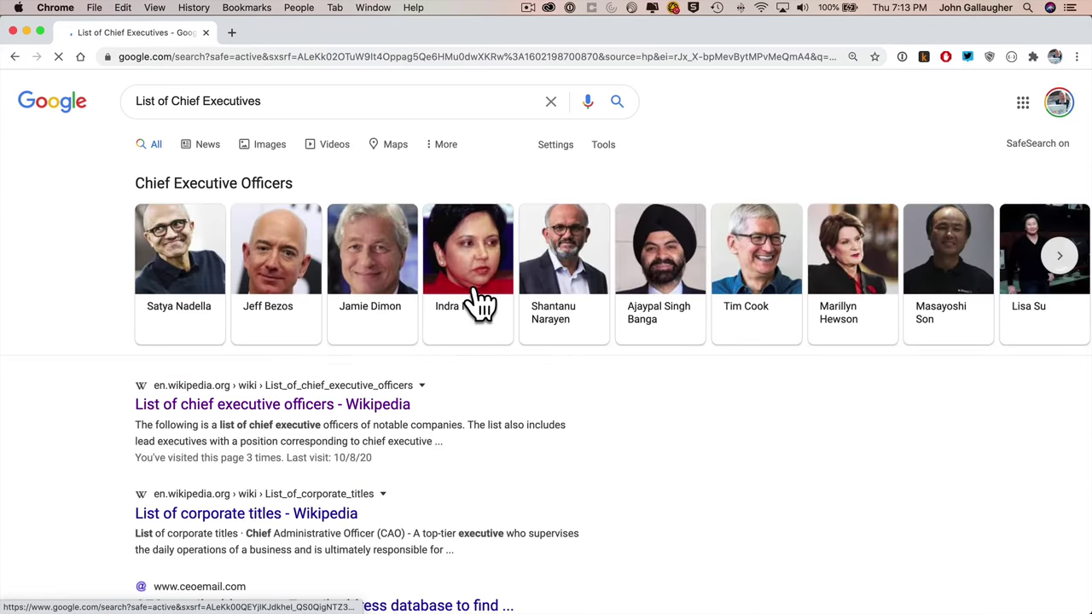
{"action": "left_click", "coordinate": [393, 410]}
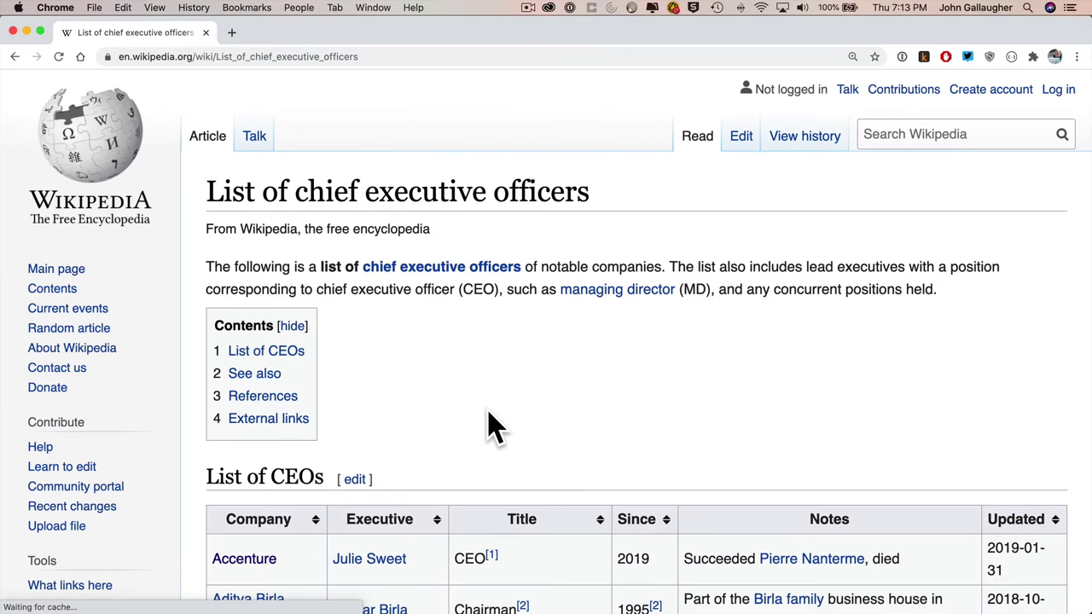
- Scroll the List of CEOs table down to its final Zillow Group row
{"action": "scroll", "coordinate": [490, 426], "scroll_direction": "down", "scroll_amount": 5}
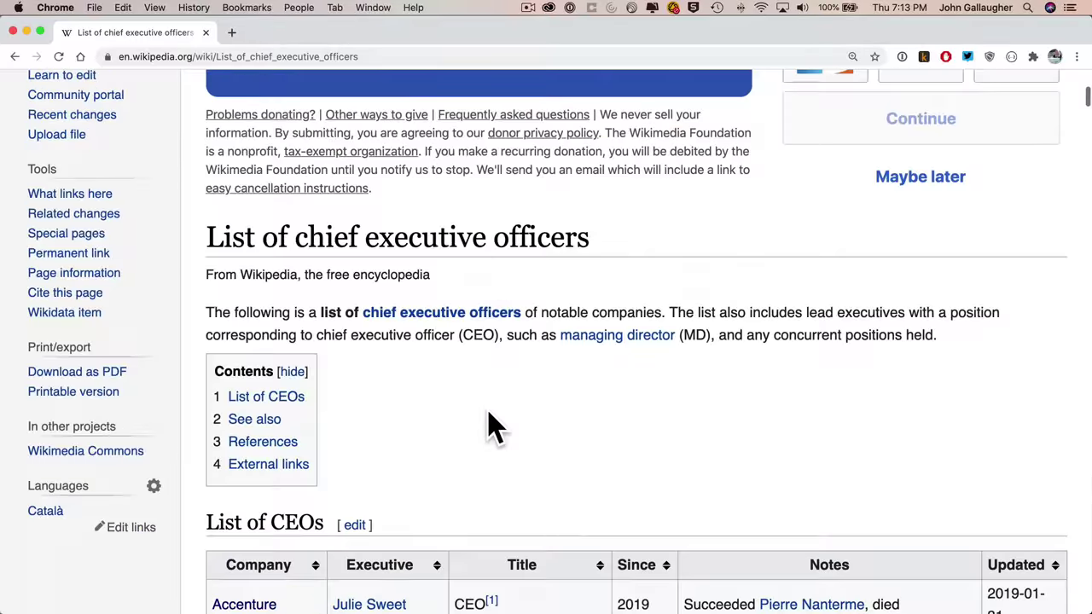
{"action": "scroll", "coordinate": [490, 427], "scroll_direction": "down", "scroll_amount": 10}
{"action": "scroll", "coordinate": [487, 412], "scroll_direction": "down", "scroll_amount": 10}
{"action": "scroll", "coordinate": [490, 422], "scroll_direction": "down", "scroll_amount": 10}
{"action": "scroll", "coordinate": [490, 418], "scroll_direction": "down", "scroll_amount": 10}
{"action": "scroll", "coordinate": [488, 416], "scroll_direction": "down", "scroll_amount": 10}
{"action": "scroll", "coordinate": [490, 423], "scroll_direction": "down", "scroll_amount": 10}
{"action": "scroll", "coordinate": [489, 414], "scroll_direction": "down", "scroll_amount": 5}
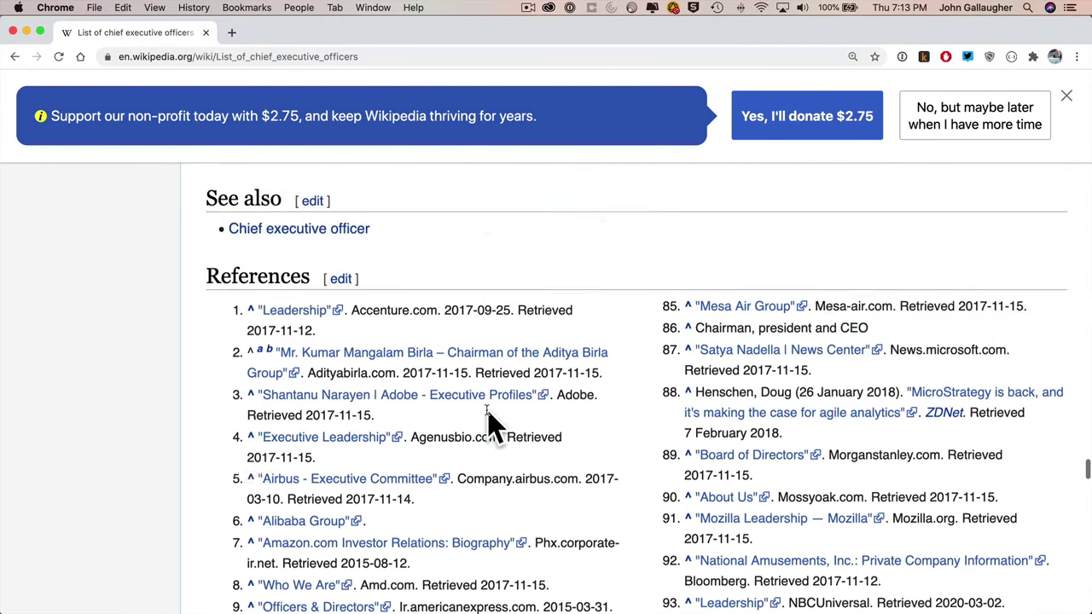
{"action": "scroll", "coordinate": [493, 426], "scroll_direction": "up", "scroll_amount": 3}
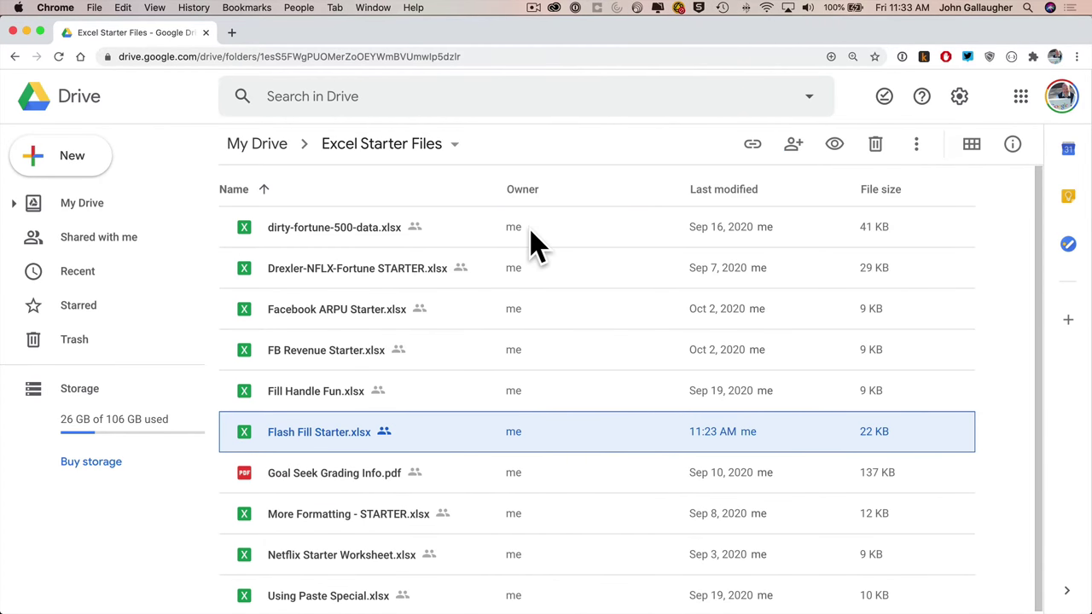
- Load bit.ly/excel-starter-files and bring up the actions menu for Flash Fill Starter.xlsx
{"action": "left_click", "coordinate": [373, 56]}
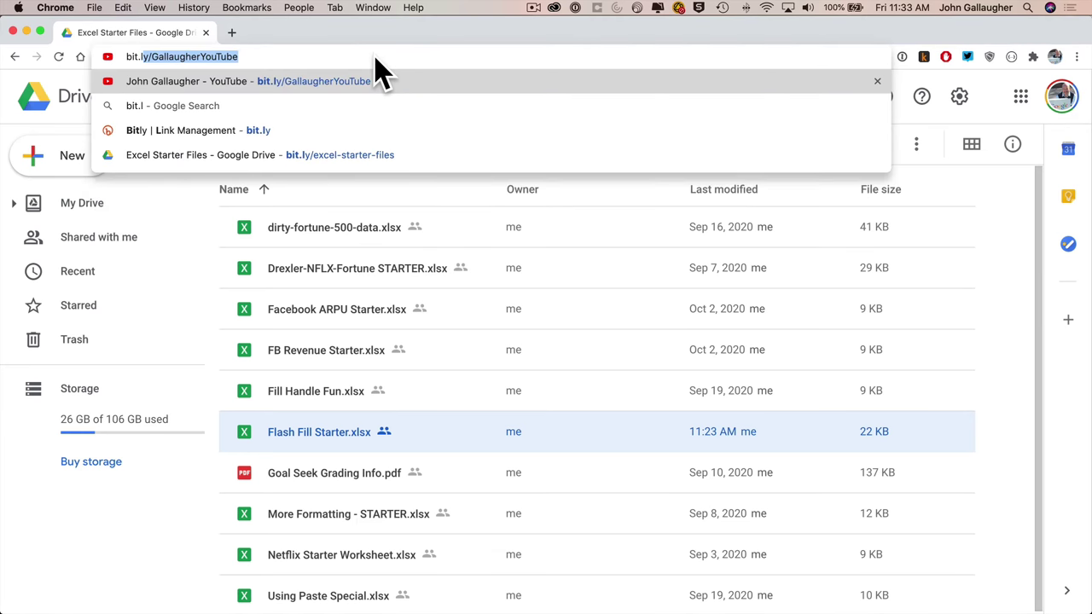
{"action": "key", "text": "Delete"}
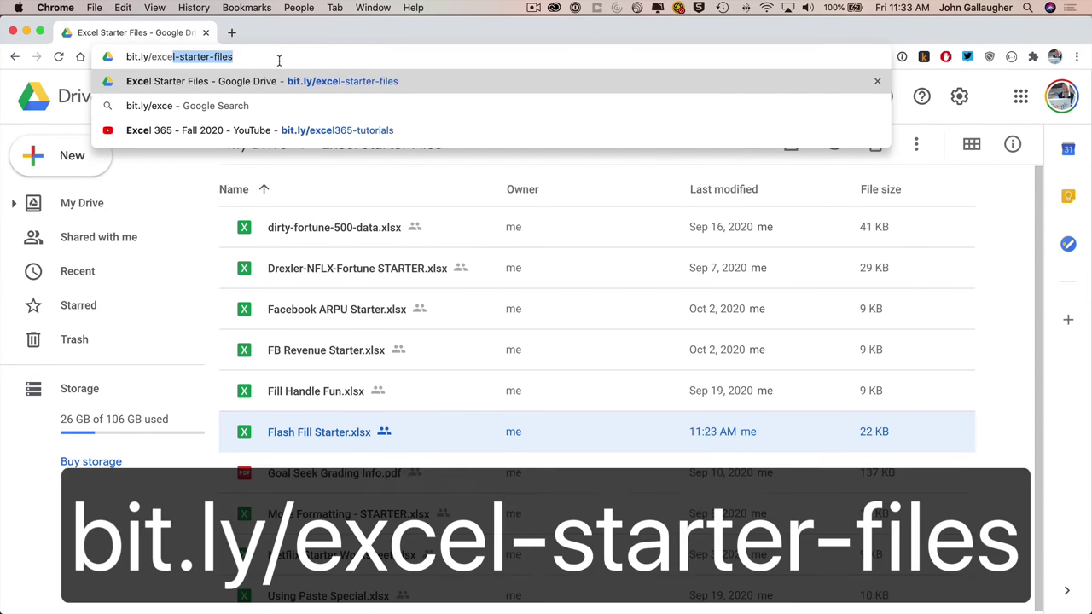
{"action": "key", "text": "Return"}
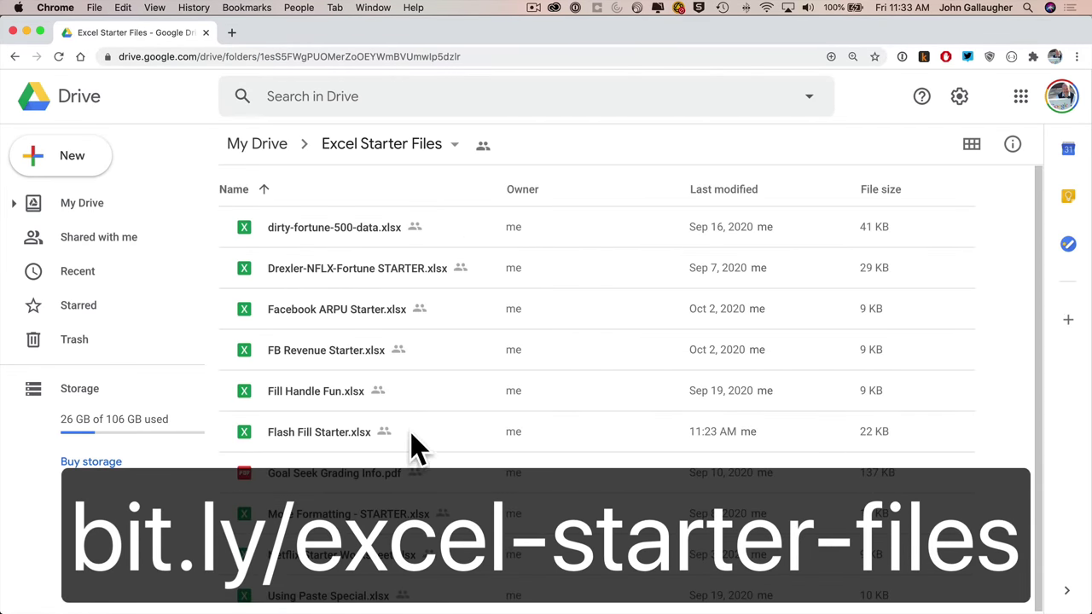
{"action": "left_click", "coordinate": [408, 442]}
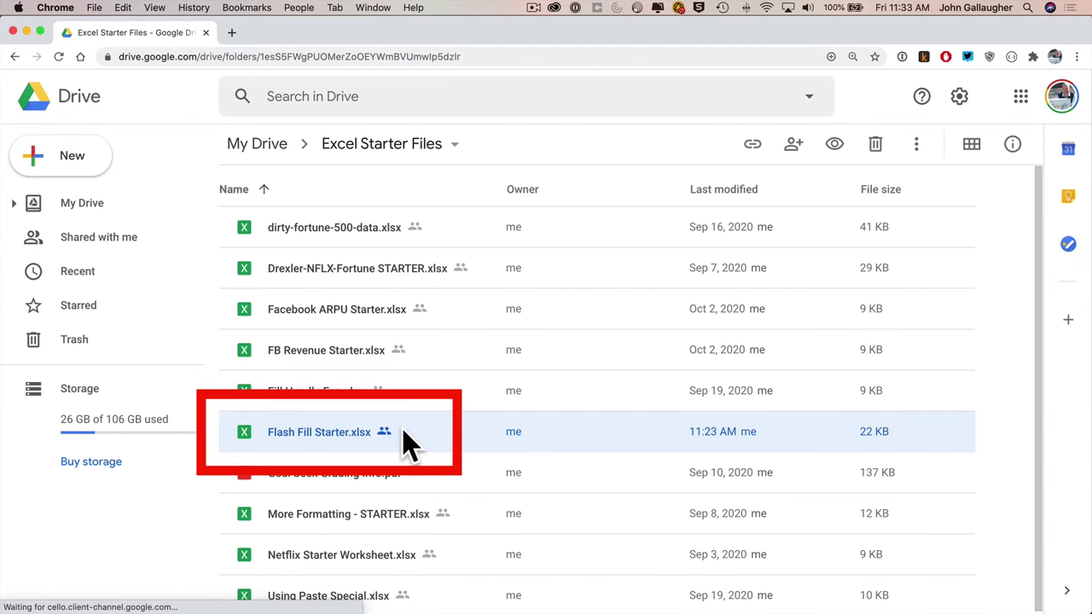
{"action": "right_click", "coordinate": [402, 444]}
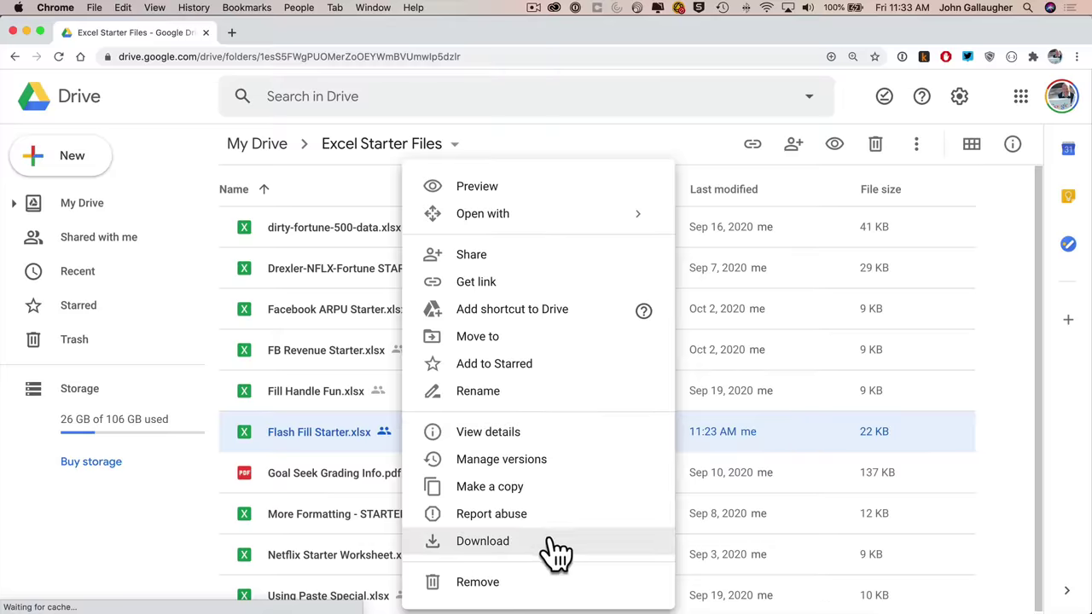
- Select the whole CEO table from the Zillow Group row up to the header, then switch to Excel
{"action": "scroll", "coordinate": [488, 419], "scroll_direction": "down", "scroll_amount": 10}
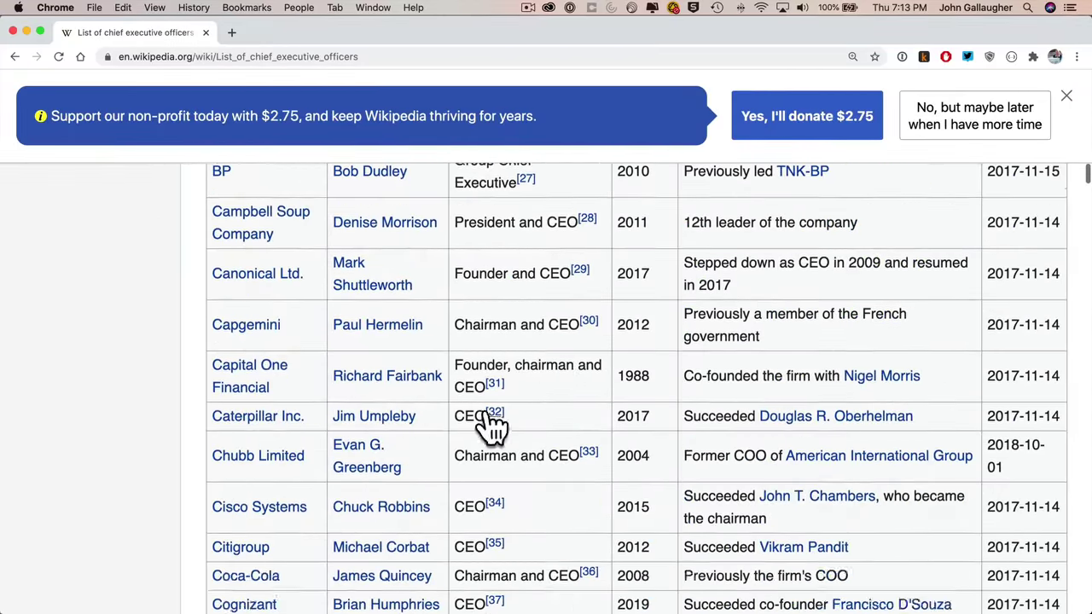
{"action": "scroll", "coordinate": [490, 422], "scroll_direction": "down", "scroll_amount": 15}
{"action": "scroll", "coordinate": [490, 422], "scroll_direction": "down", "scroll_amount": 15}
{"action": "scroll", "coordinate": [473, 420], "scroll_direction": "down", "scroll_amount": 15}
{"action": "scroll", "coordinate": [487, 422], "scroll_direction": "down", "scroll_amount": 10}
{"action": "scroll", "coordinate": [487, 424], "scroll_direction": "up", "scroll_amount": 5}
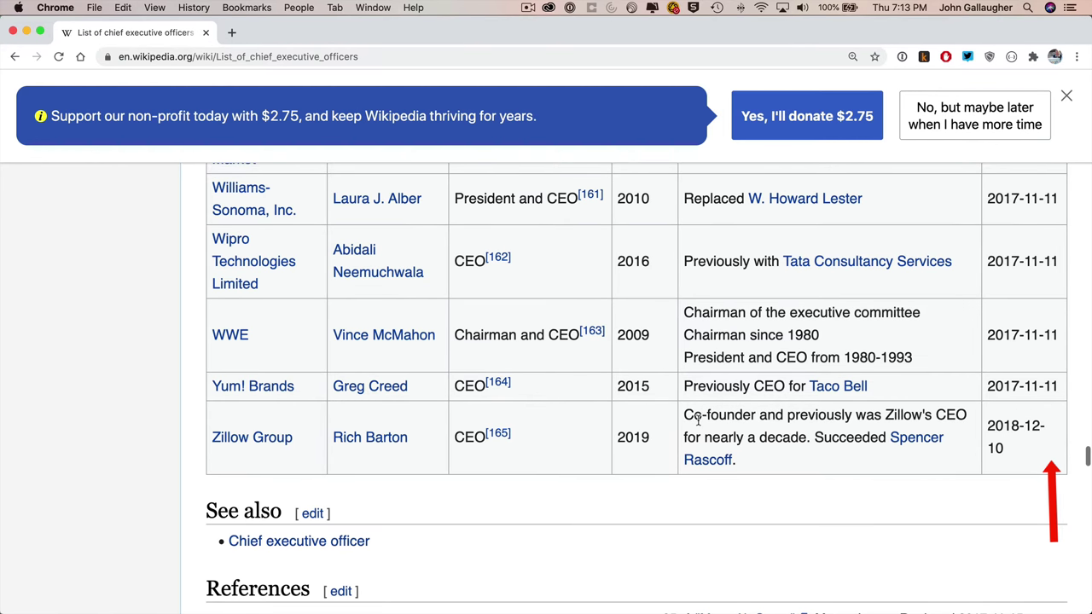
{"action": "left_click_drag", "start_coordinate": [968, 446], "coordinate": [247, 563]}
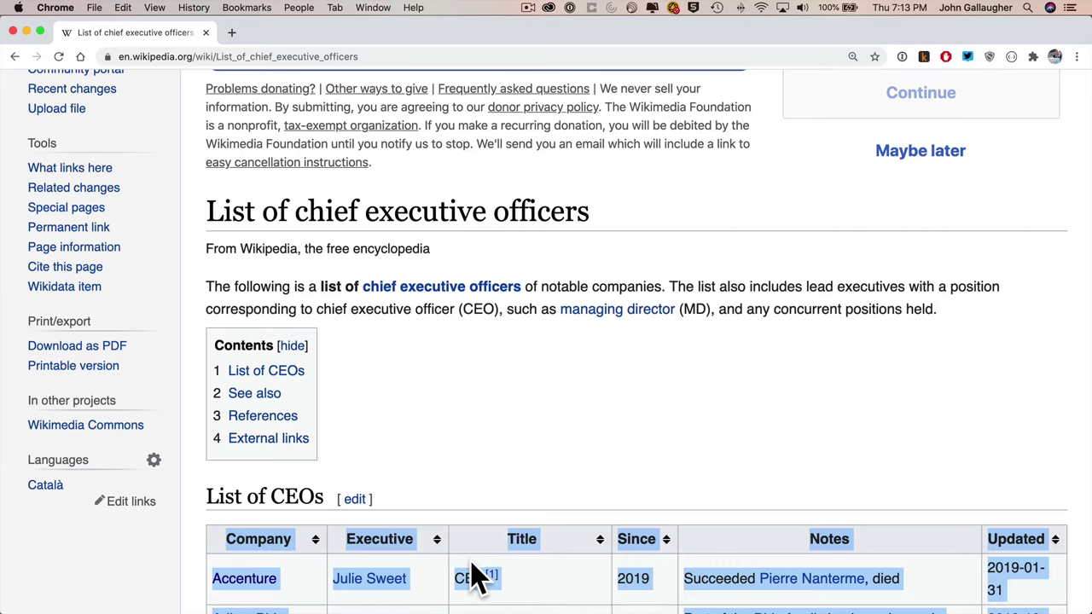
{"action": "key", "text": "super+Tab"}
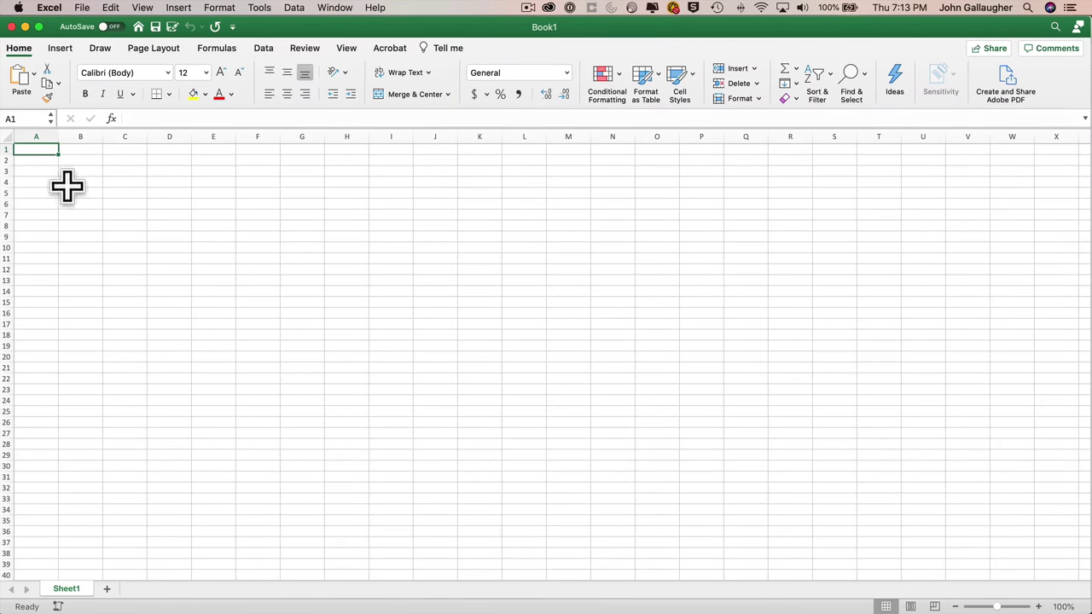
- Paste the CEO table with Match Destination Formatting and zoom the sheet to 200%
{"action": "left_click", "coordinate": [32, 74]}
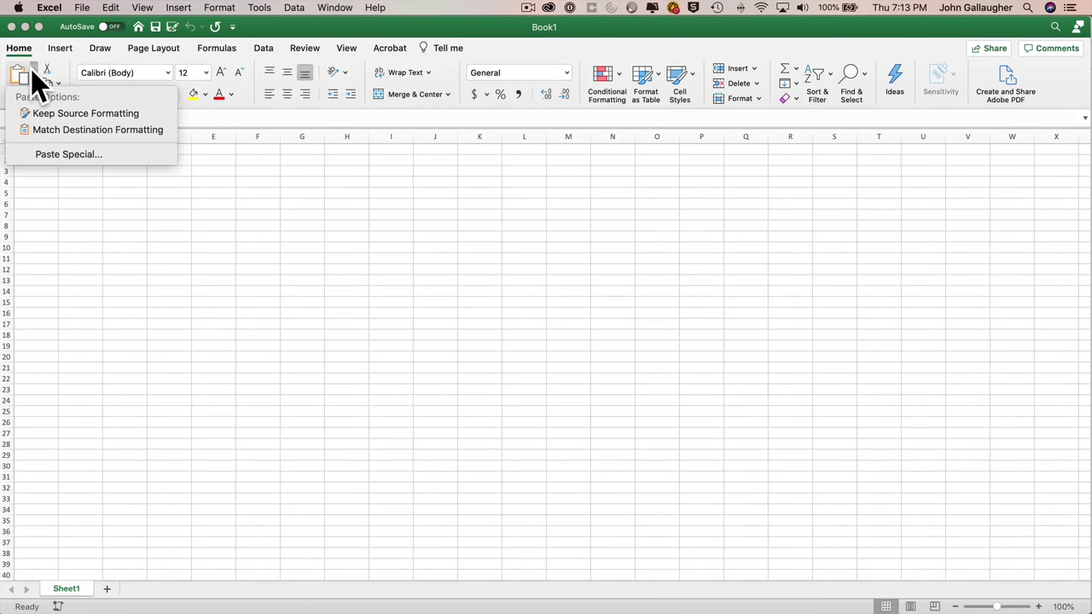
{"action": "left_click", "coordinate": [74, 132]}
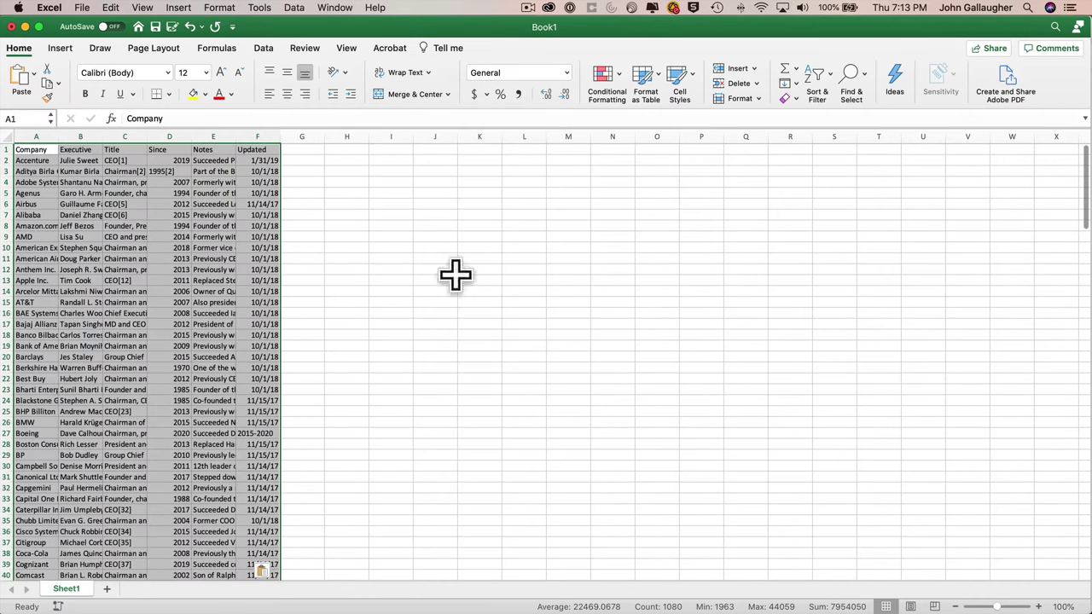
{"action": "left_click", "coordinate": [1065, 607]}
{"action": "left_click", "coordinate": [515, 162]}
{"action": "left_click", "coordinate": [580, 310]}
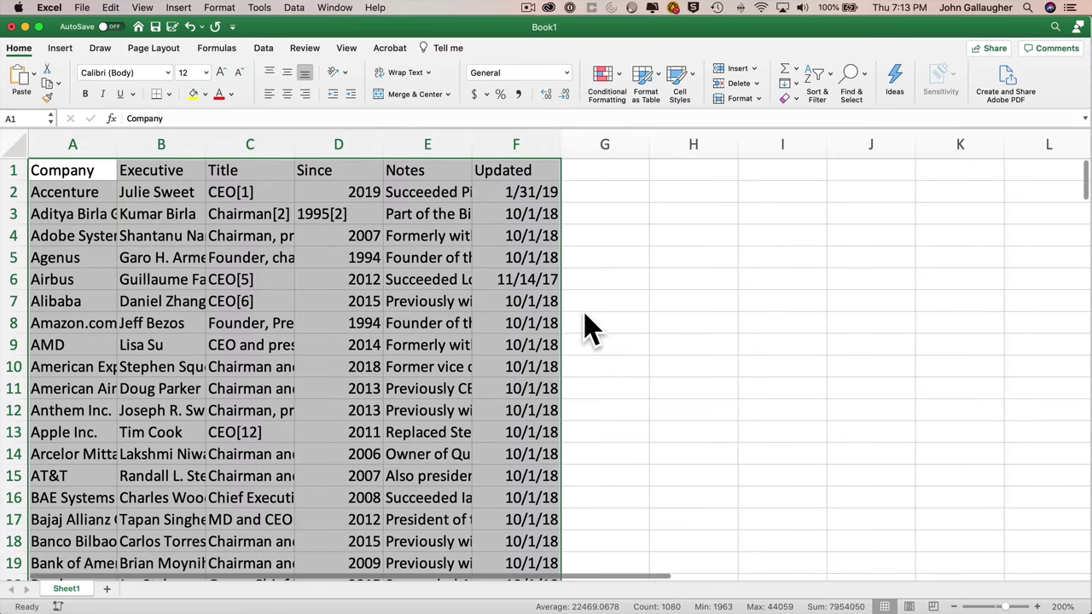
- Clear columns C–F and autofit columns A and B to the company and executive names
{"action": "left_click_drag", "start_coordinate": [251, 143], "coordinate": [524, 129]}
{"action": "right_click", "coordinate": [524, 130]}
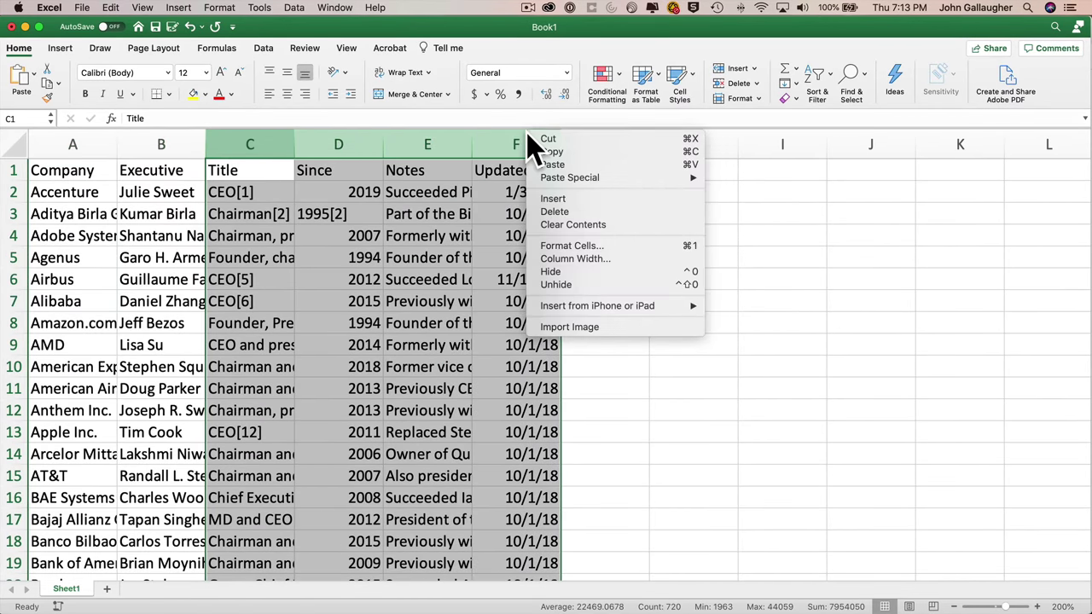
{"action": "left_click", "coordinate": [568, 224]}
{"action": "double_click", "coordinate": [205, 142]}
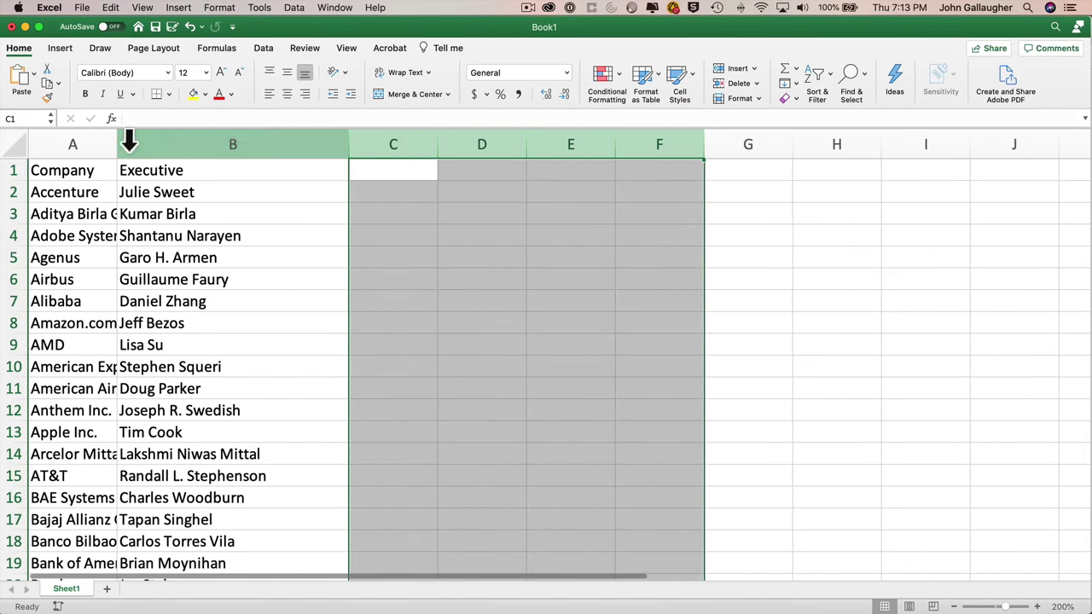
{"action": "double_click", "coordinate": [116, 142]}
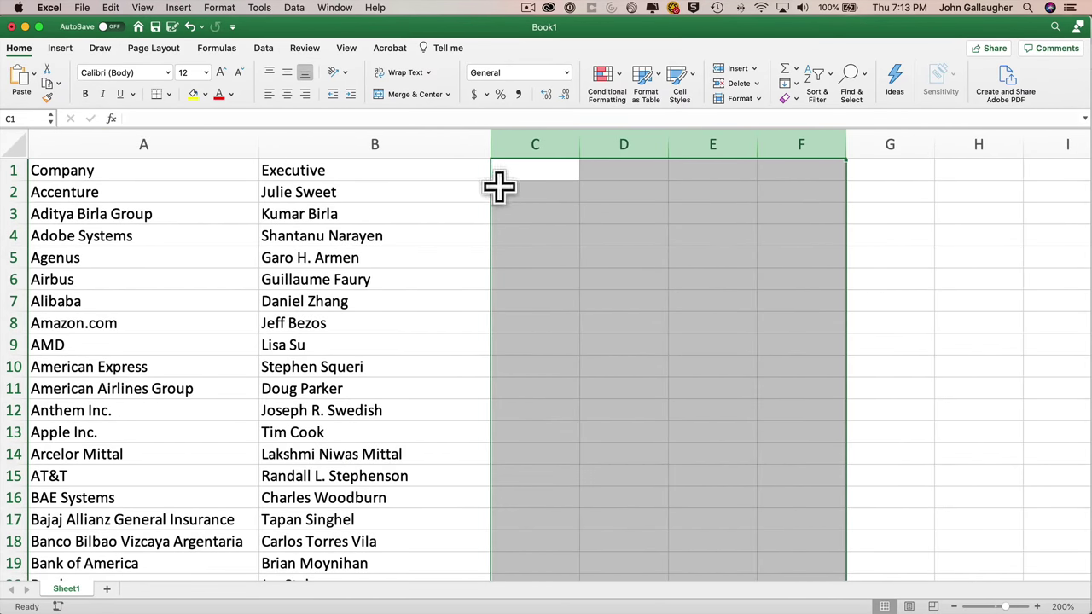
- Freeze panes at C2 so the header row and first two columns stay fixed
{"action": "left_click", "coordinate": [522, 192]}
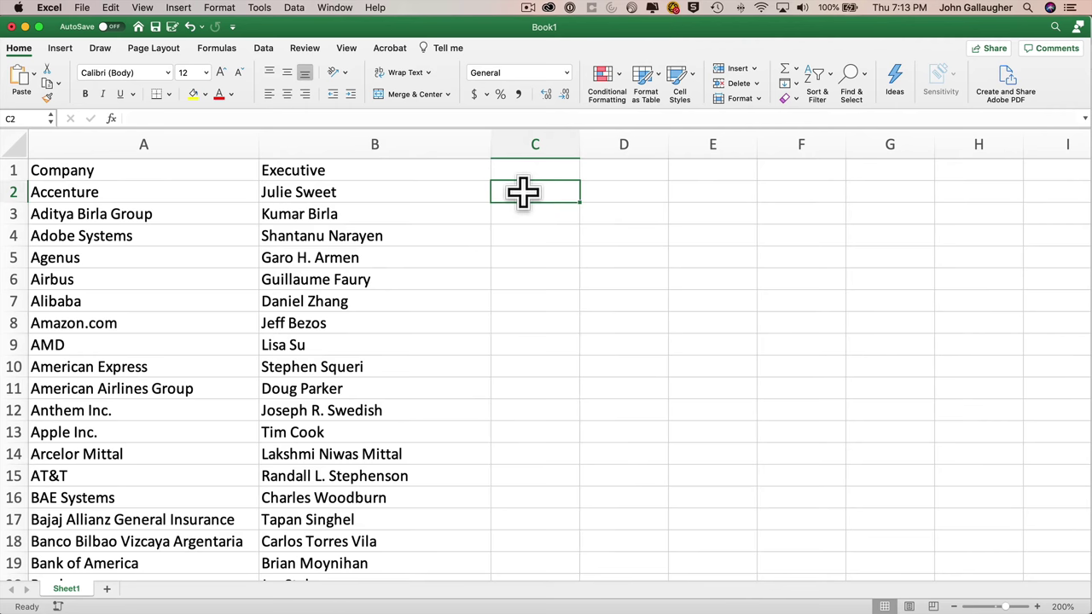
{"action": "left_click", "coordinate": [345, 48]}
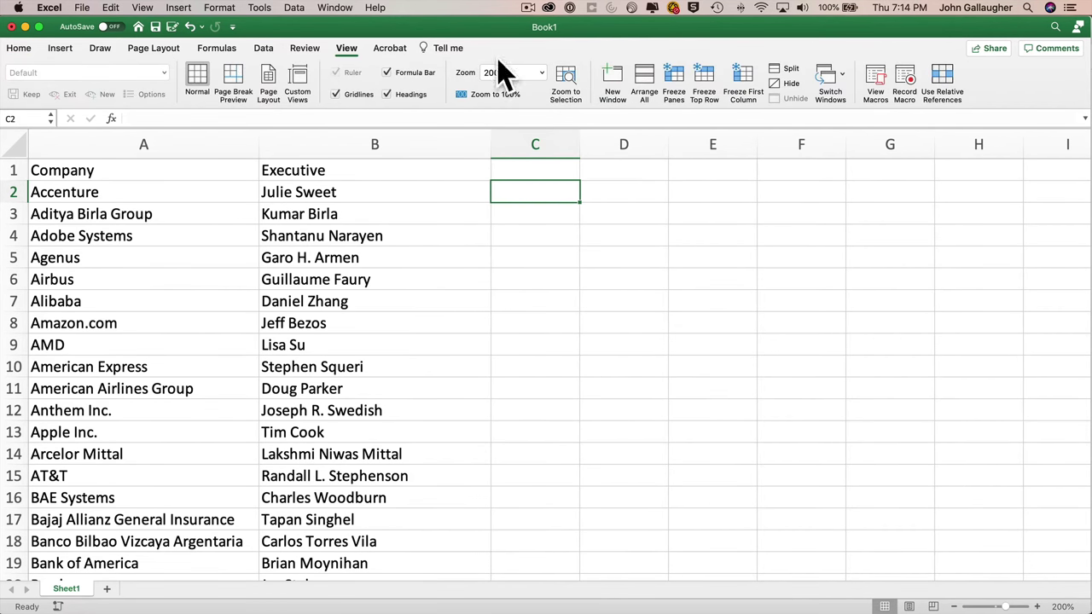
{"action": "left_click", "coordinate": [674, 85]}
- Save the workbook as 'Flash Fill'
{"action": "left_click", "coordinate": [82, 7]}
{"action": "left_click", "coordinate": [113, 97]}
{"action": "type", "text": "Flash Fill"}
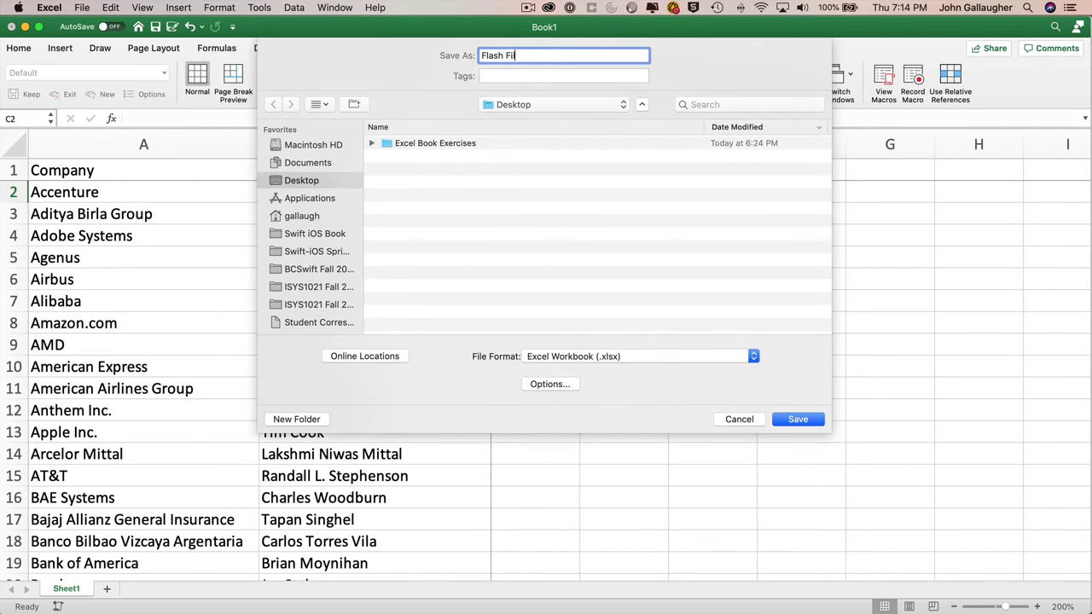
{"action": "key", "text": "Return"}
- Delete the empty rows 179–180 above Yum! Brands and return toward the top
{"action": "scroll", "coordinate": [358, 320], "scroll_direction": "down", "scroll_amount": 20}
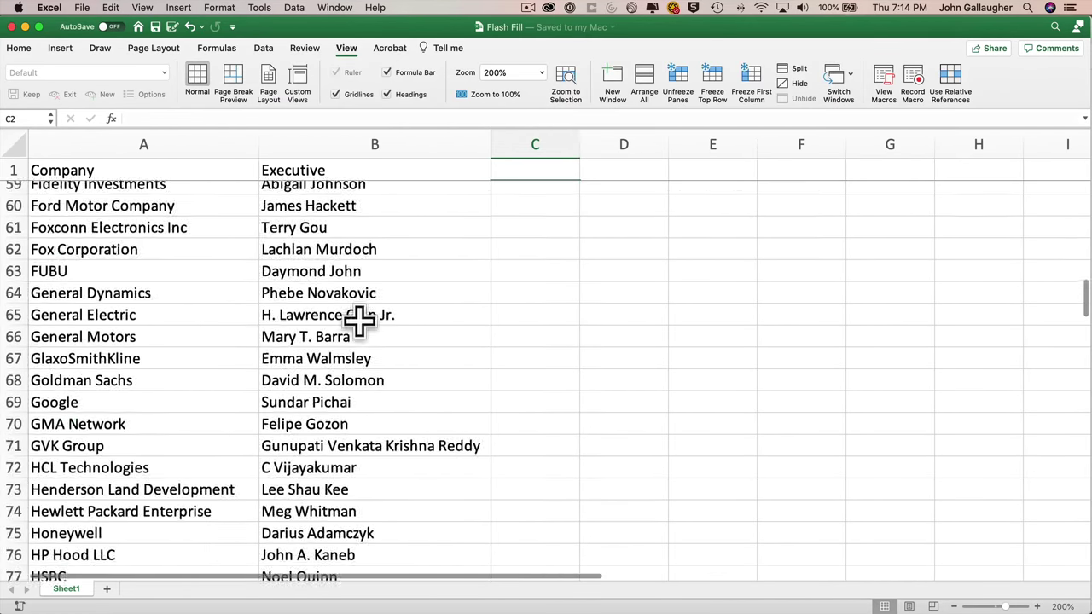
{"action": "scroll", "coordinate": [358, 320], "scroll_direction": "down", "scroll_amount": 20}
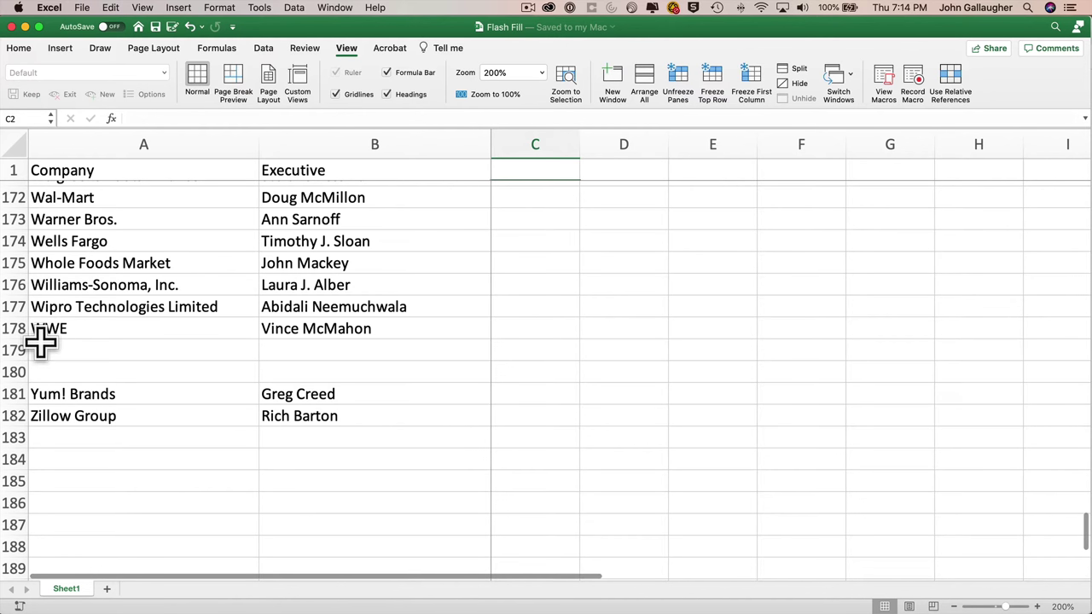
{"action": "left_click_drag", "start_coordinate": [12, 349], "coordinate": [12, 370]}
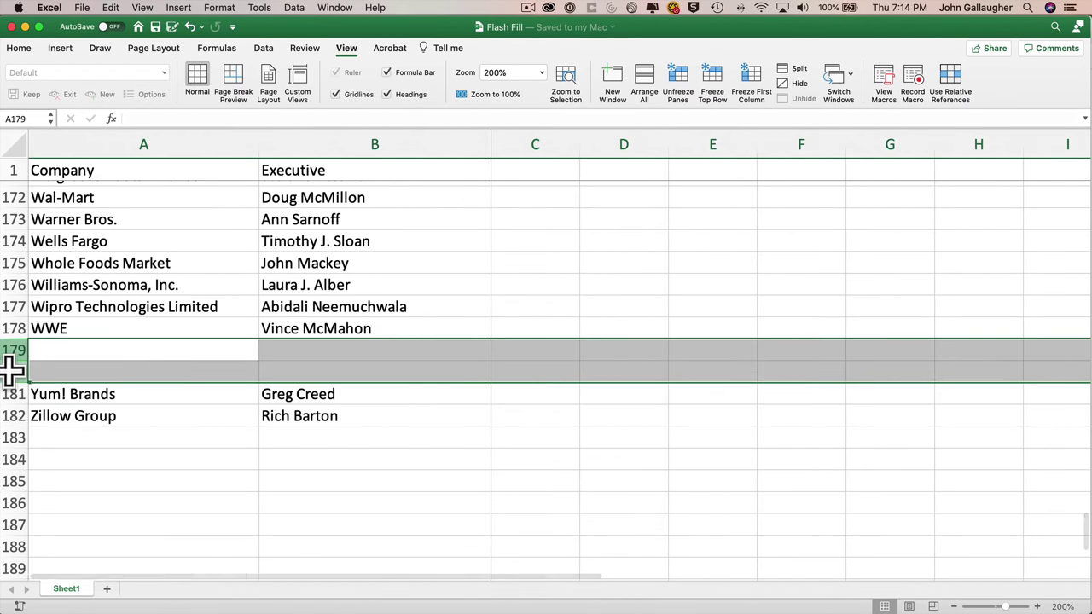
{"action": "right_click", "coordinate": [14, 372]}
{"action": "left_click", "coordinate": [71, 452]}
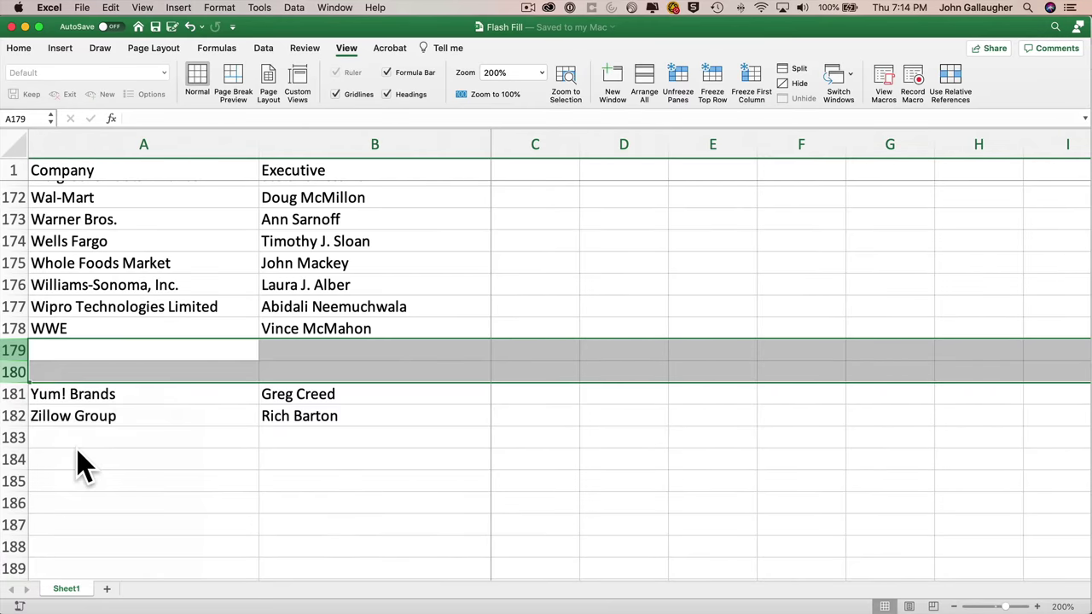
{"action": "scroll", "coordinate": [596, 294], "scroll_direction": "up", "scroll_amount": 20}
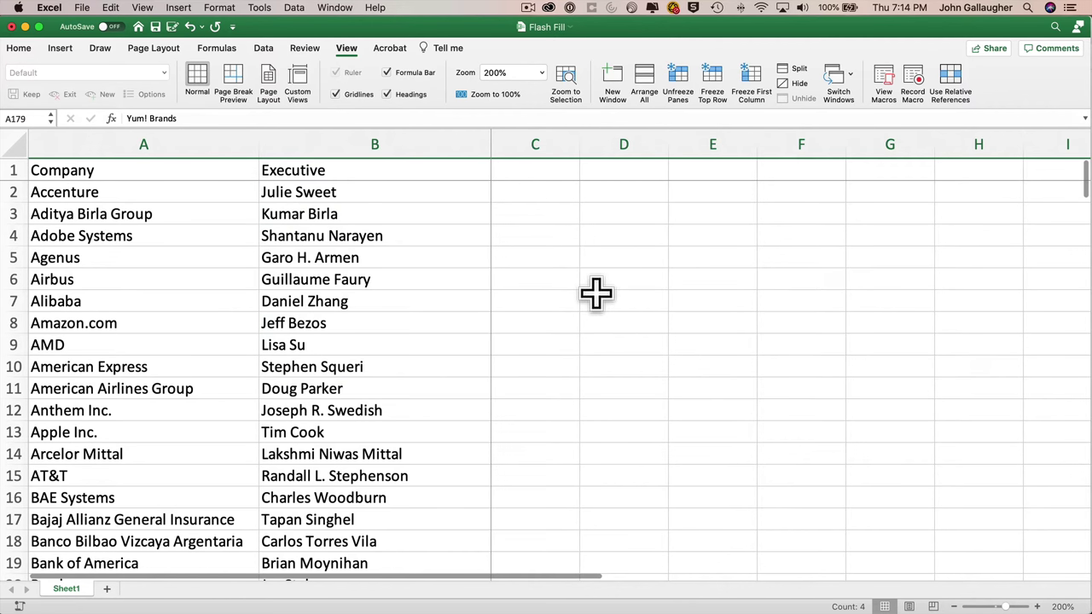
- Enter the heading 'First' in C1 and 'Julie' in C2
{"action": "left_click", "coordinate": [537, 167]}
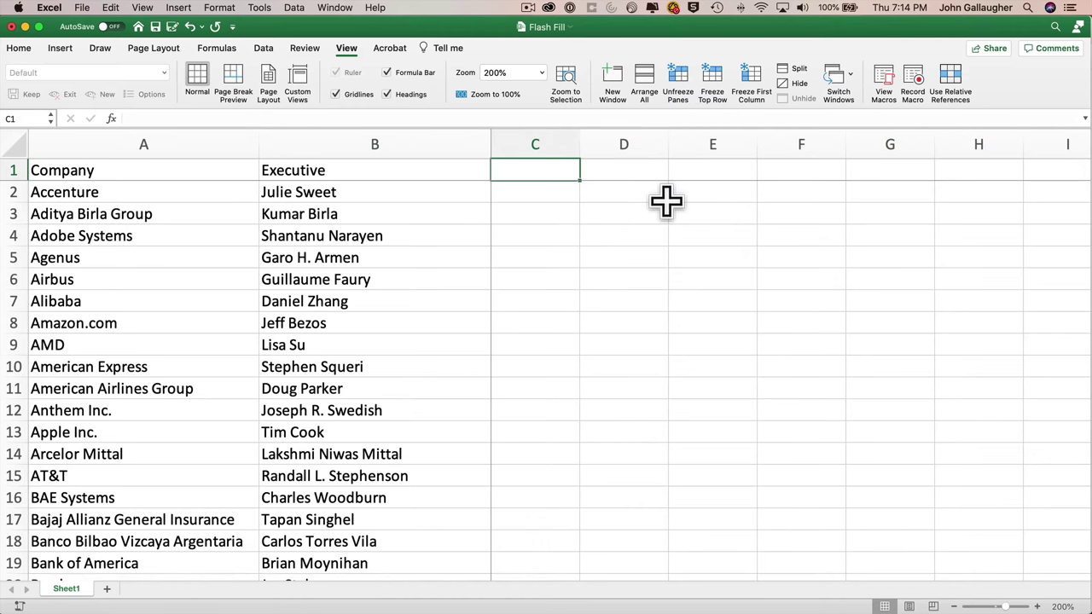
{"action": "type", "text": "First"}
{"action": "key", "text": "Return"}
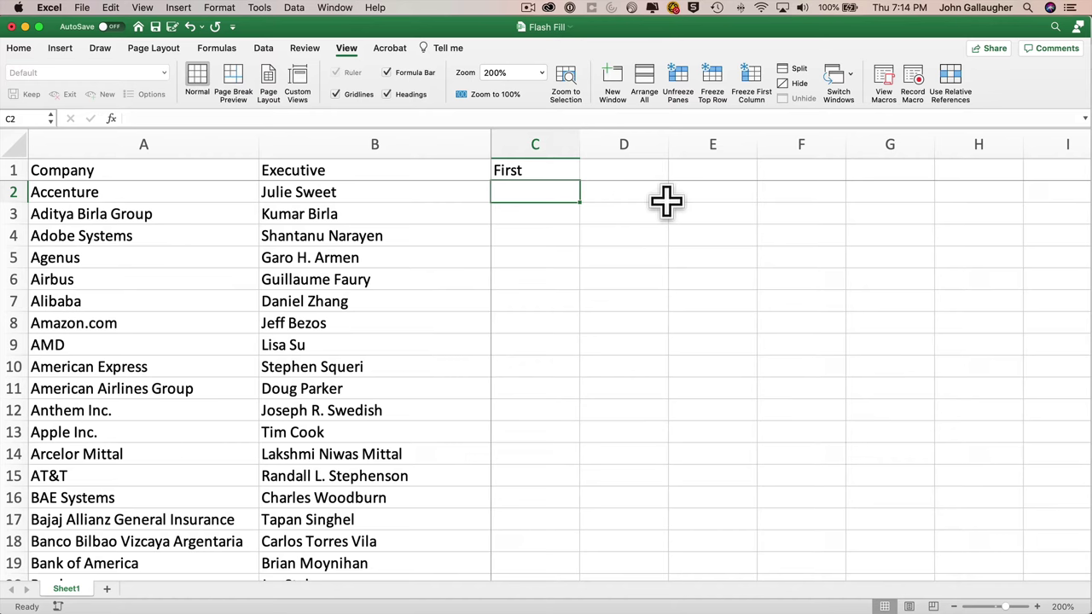
{"action": "type", "text": "Julie"}
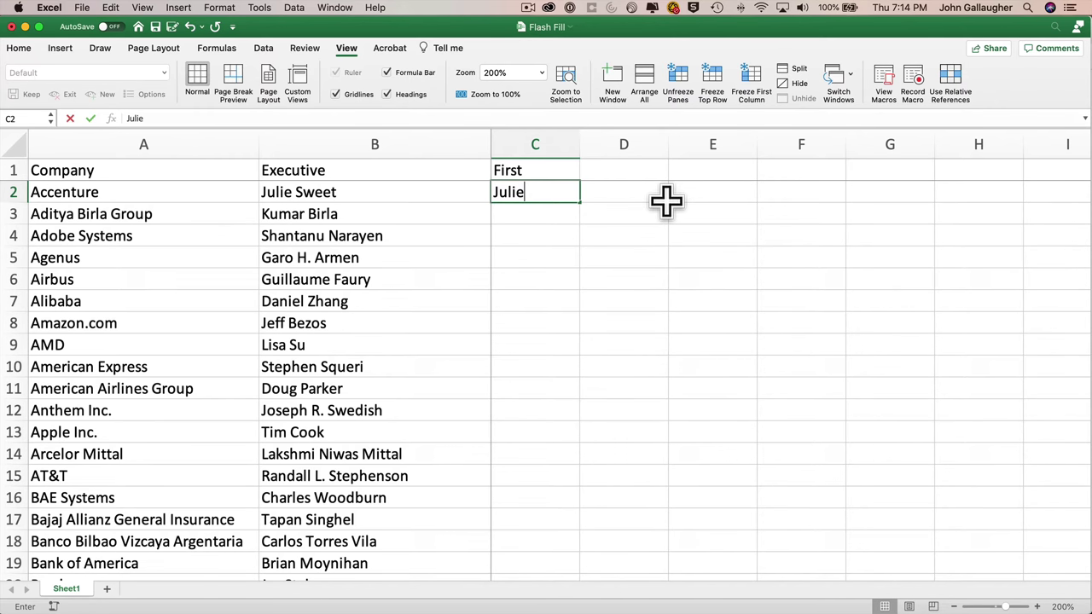
{"action": "key", "text": "Return"}
- Try copying Julie down into C3 and C4 with the fill handle, then undo it
{"action": "left_click", "coordinate": [573, 199]}
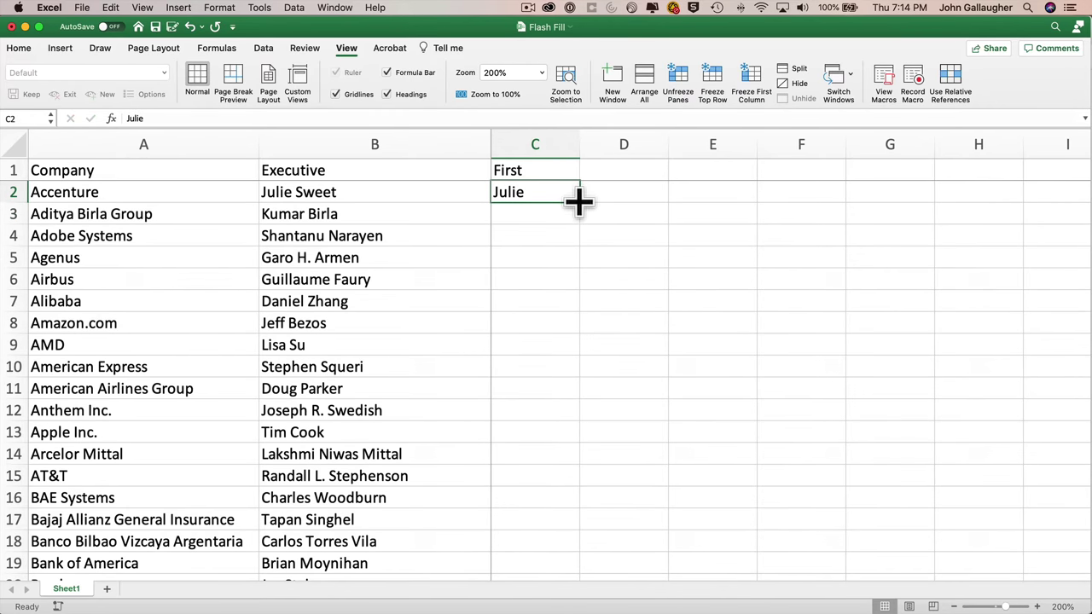
{"action": "left_click_drag", "start_coordinate": [579, 202], "coordinate": [584, 244]}
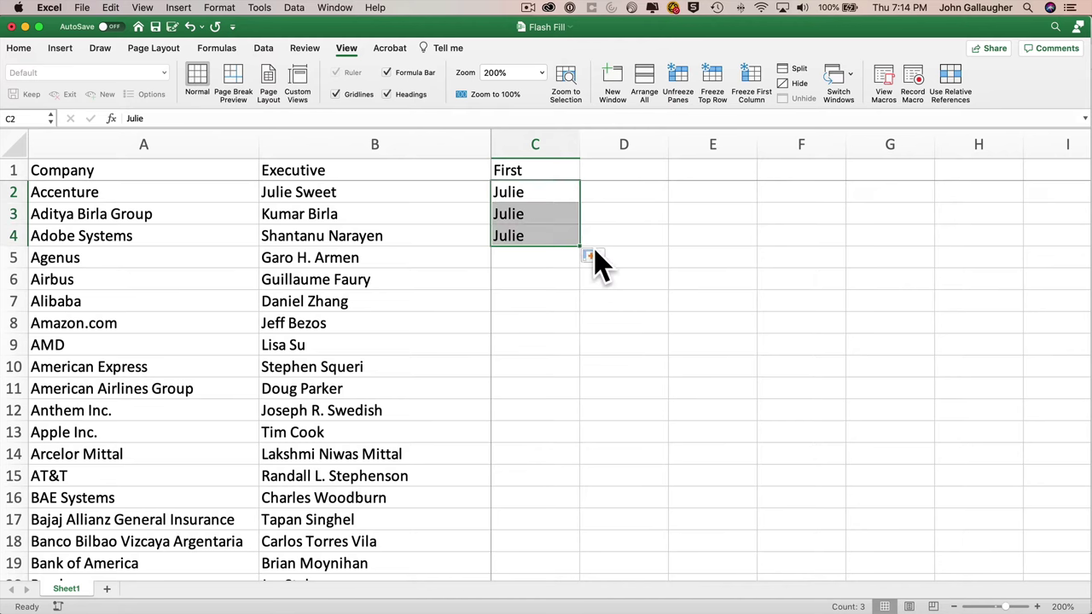
{"action": "key", "text": "super+z"}
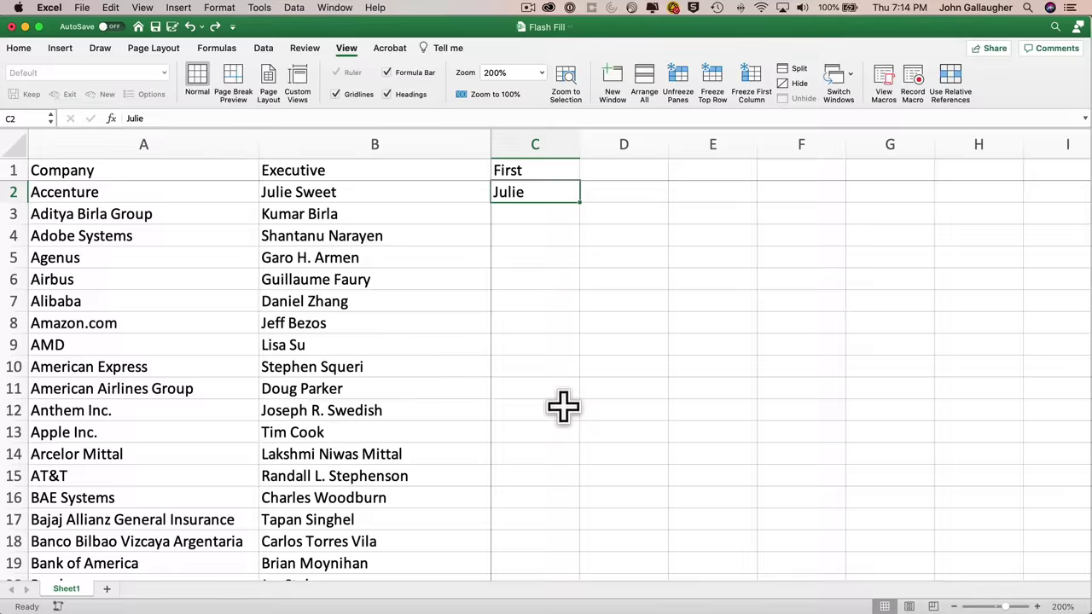
- Select C2:C180 and run Flash Fill from the Home tab's Fill menu
{"action": "scroll", "coordinate": [564, 408], "scroll_direction": "down", "scroll_amount": 20}
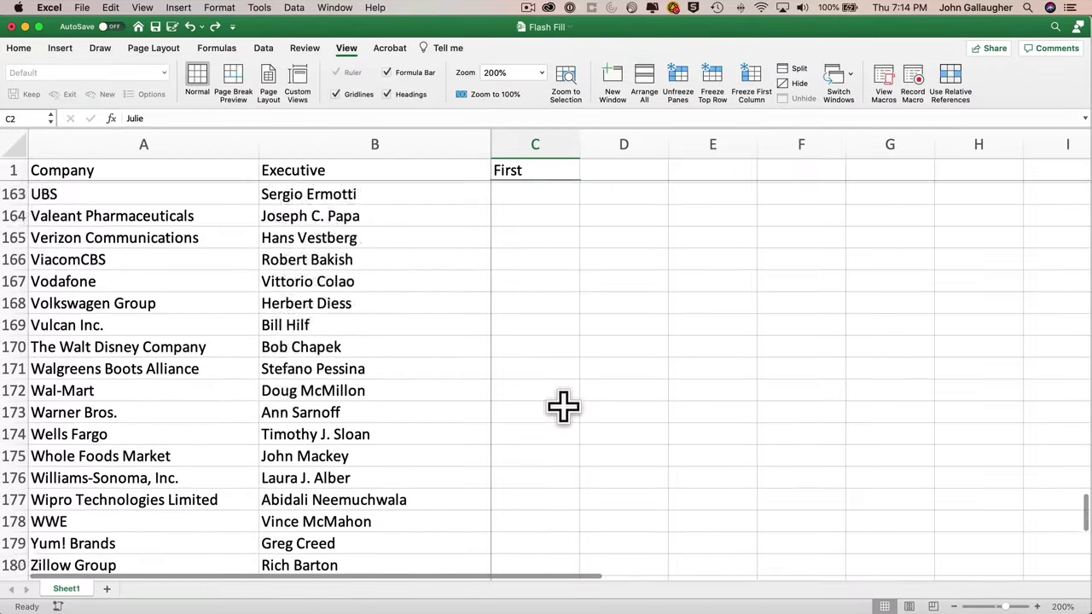
{"action": "scroll", "coordinate": [563, 408], "scroll_direction": "down", "scroll_amount": 3}
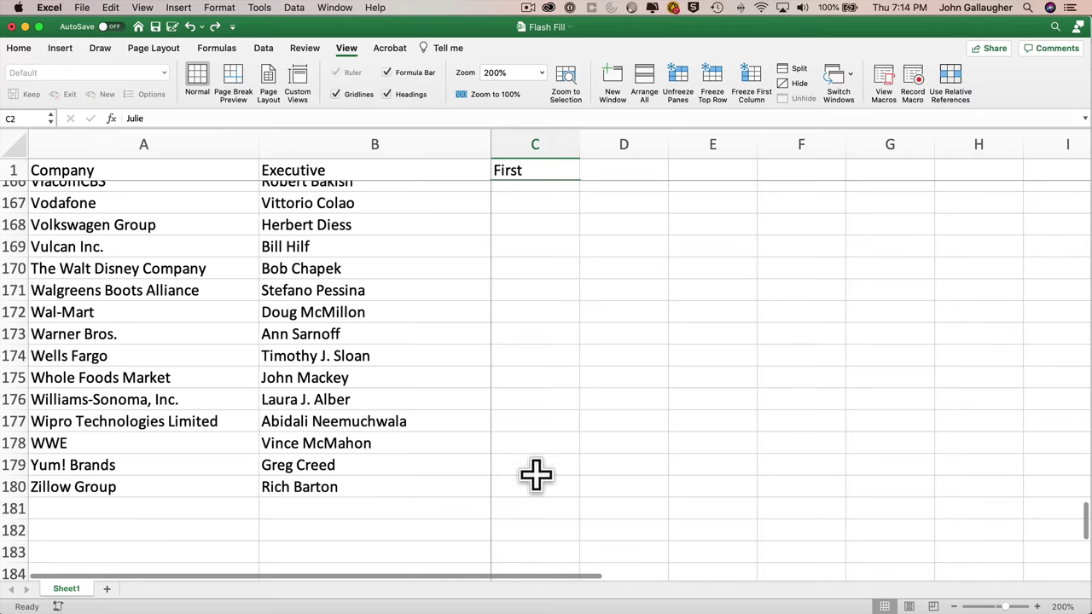
{"action": "left_click", "coordinate": [536, 476], "text": "shift"}
{"action": "scroll", "coordinate": [536, 409], "scroll_direction": "up", "scroll_amount": 20}
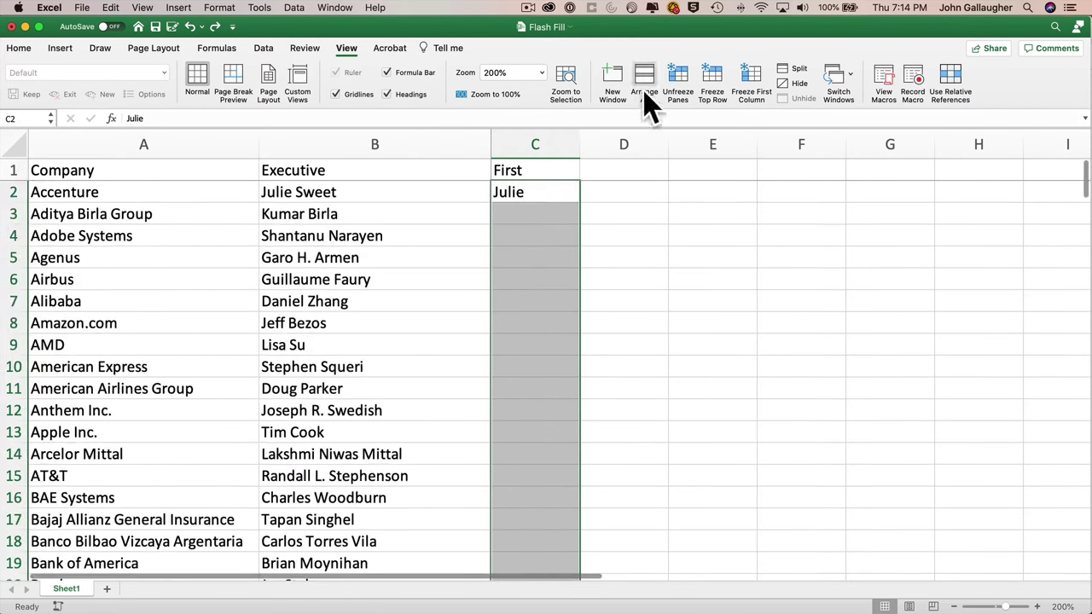
{"action": "left_click", "coordinate": [21, 49]}
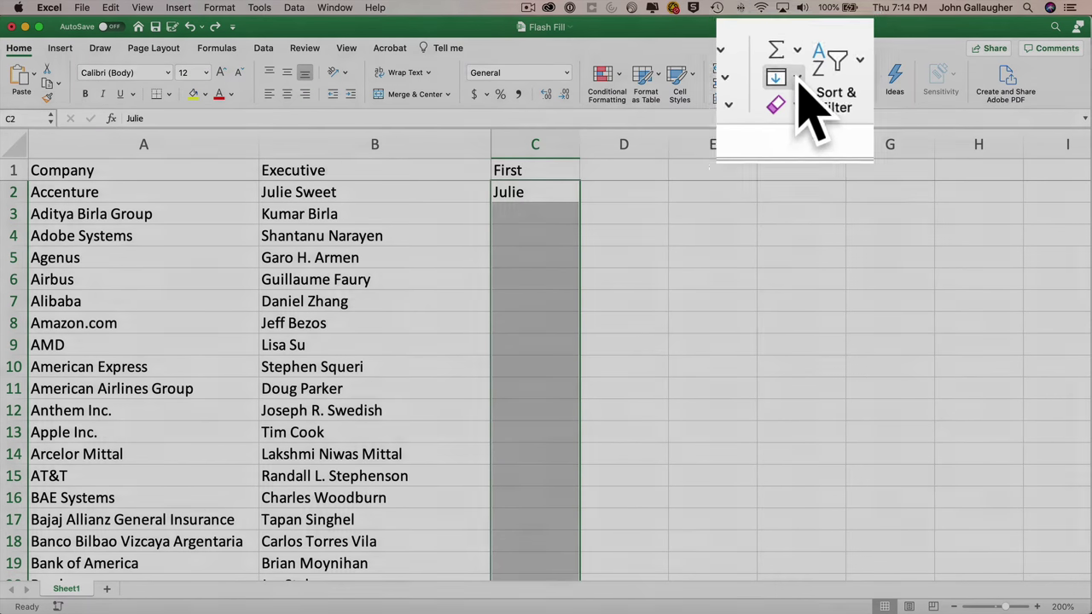
{"action": "left_click", "coordinate": [793, 84]}
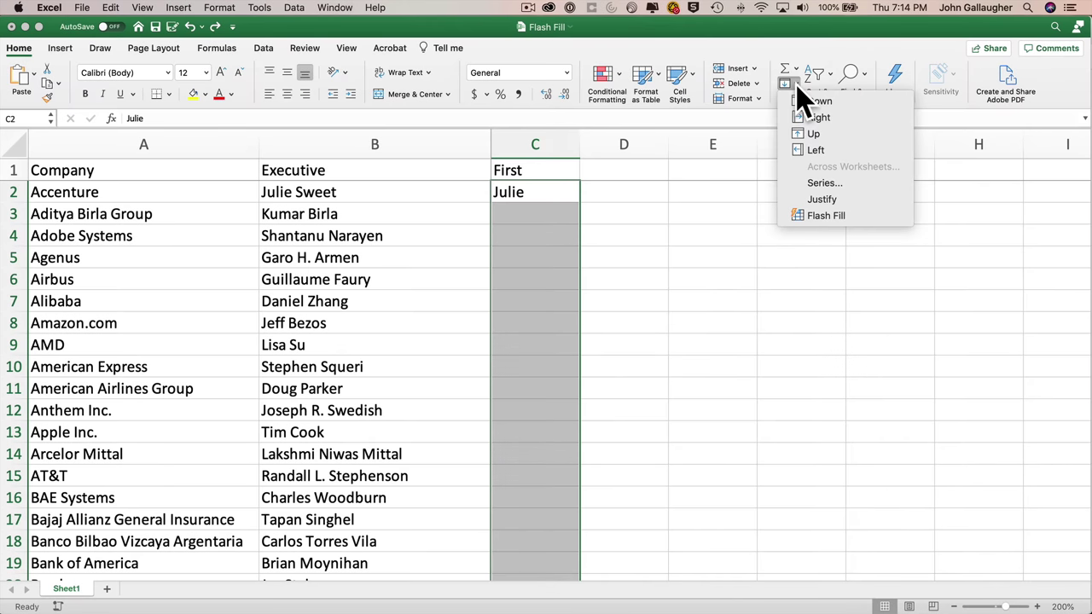
{"action": "left_click", "coordinate": [824, 222]}
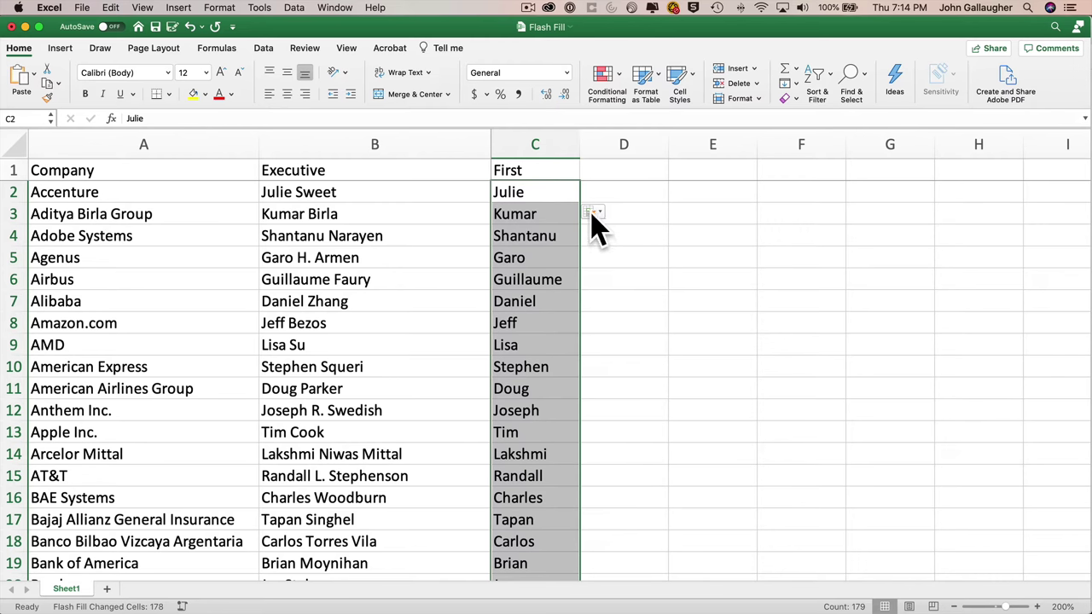
{"action": "left_click", "coordinate": [593, 216]}
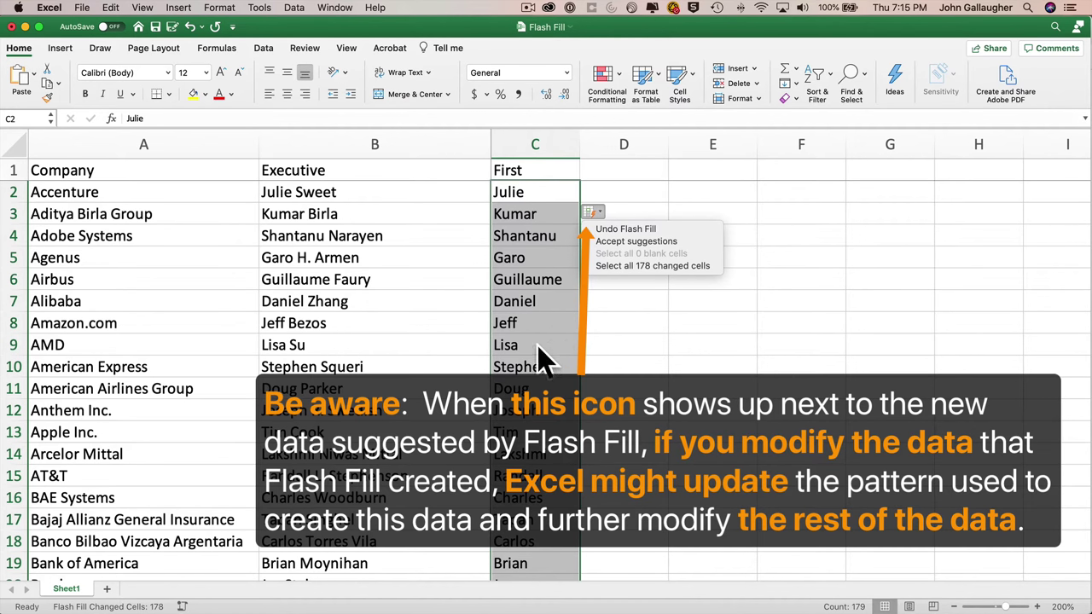
{"action": "scroll", "coordinate": [532, 399], "scroll_direction": "down", "scroll_amount": 5}
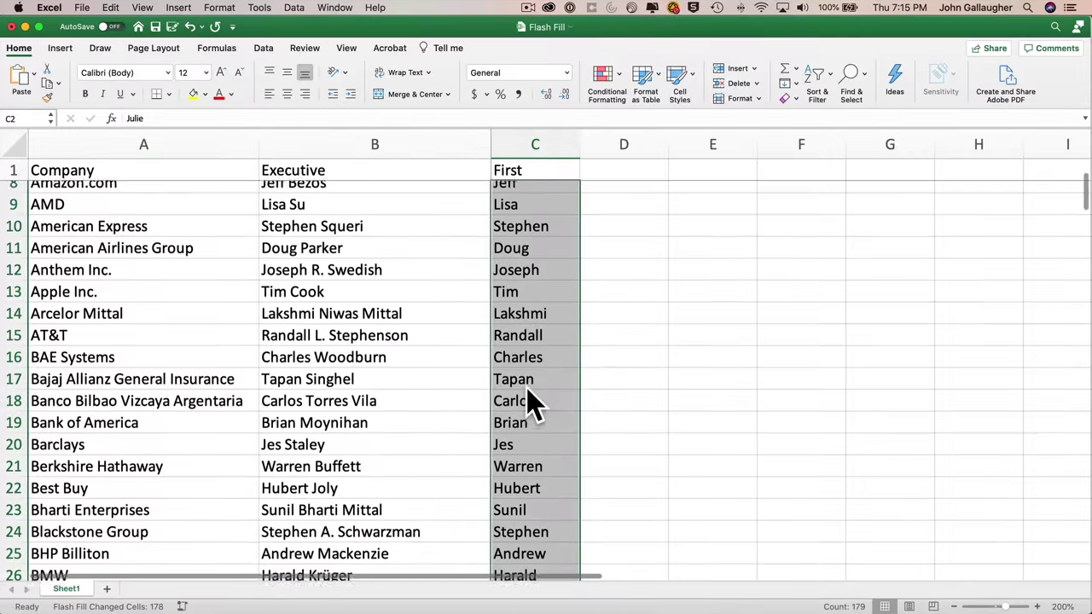
{"action": "scroll", "coordinate": [531, 399], "scroll_direction": "down", "scroll_amount": 6}
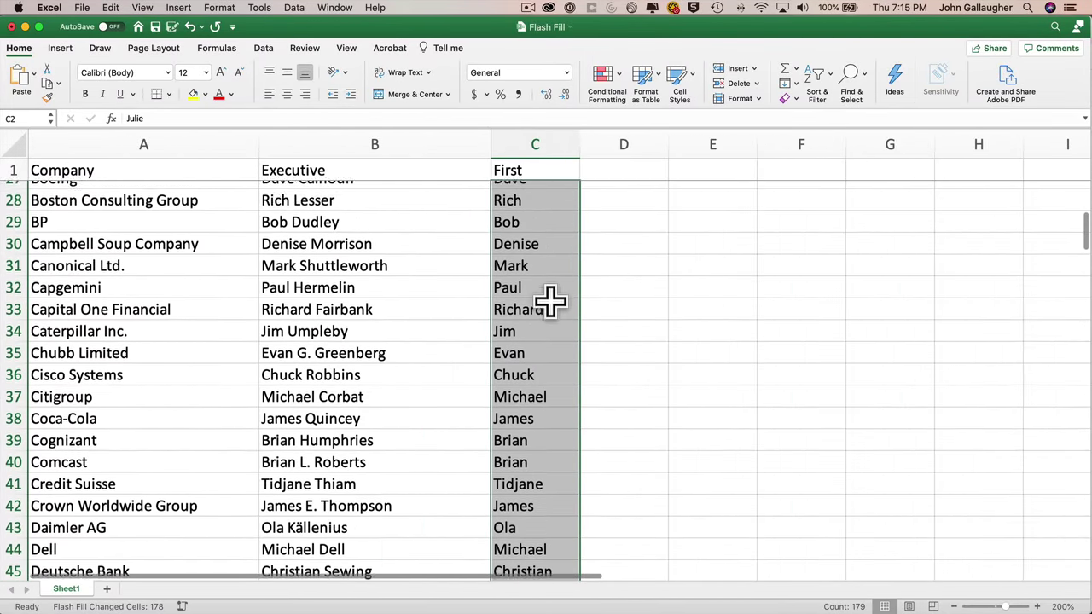
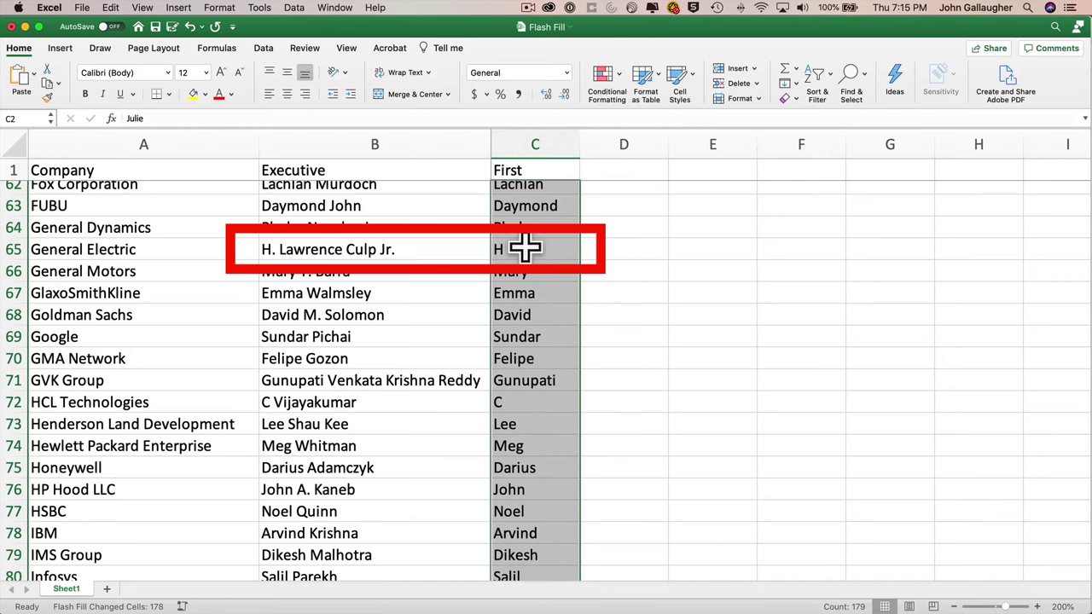
- Enter Lawrence in C65 and Clifford in C143 as the corrected first names
{"action": "left_click", "coordinate": [527, 249]}
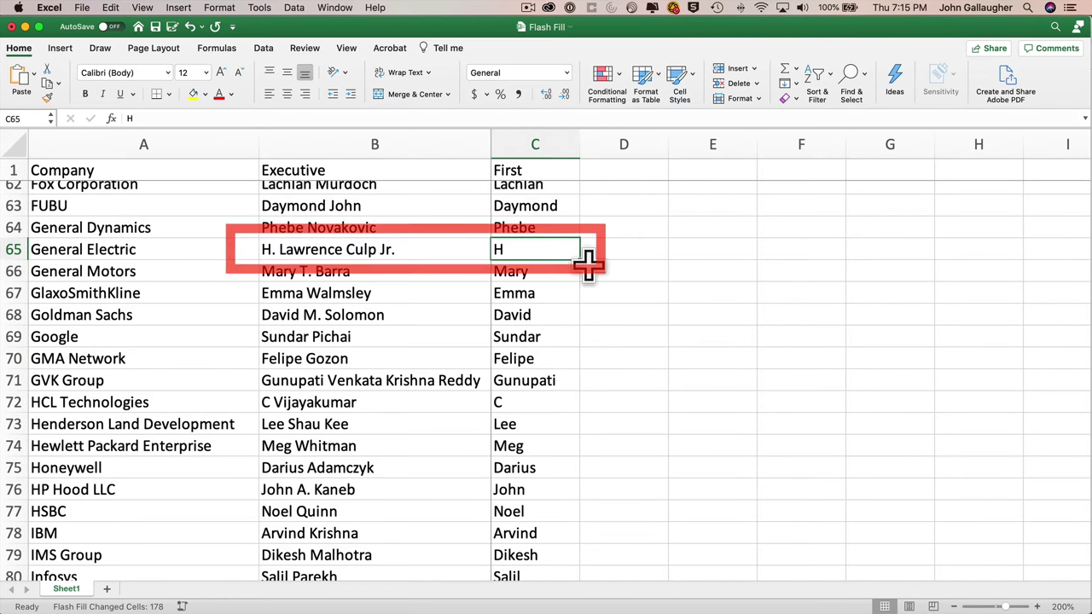
{"action": "type", "text": "Lawrence"}
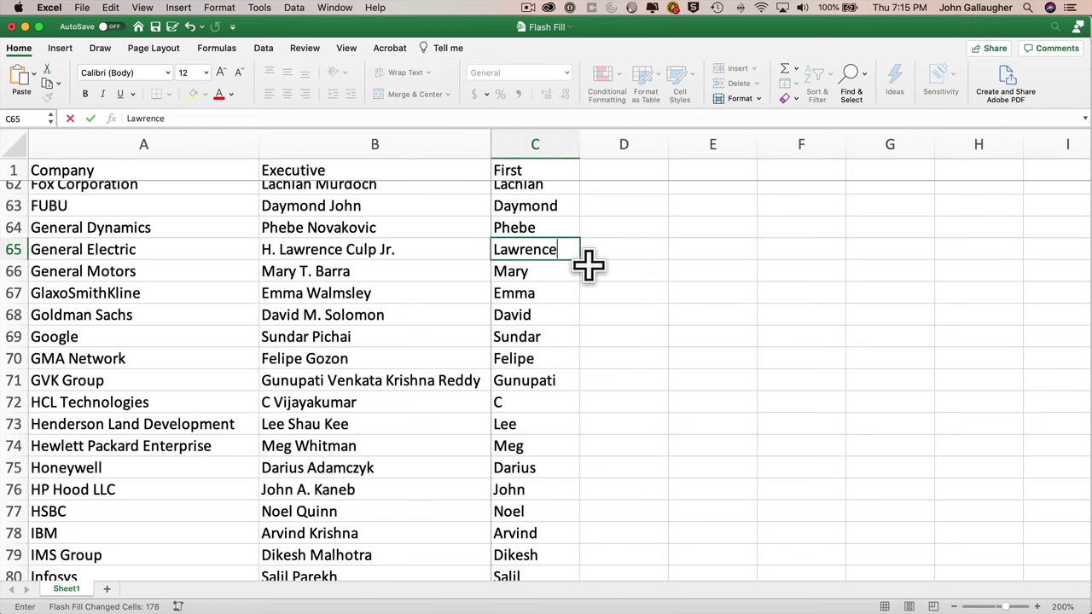
{"action": "key", "text": "Return"}
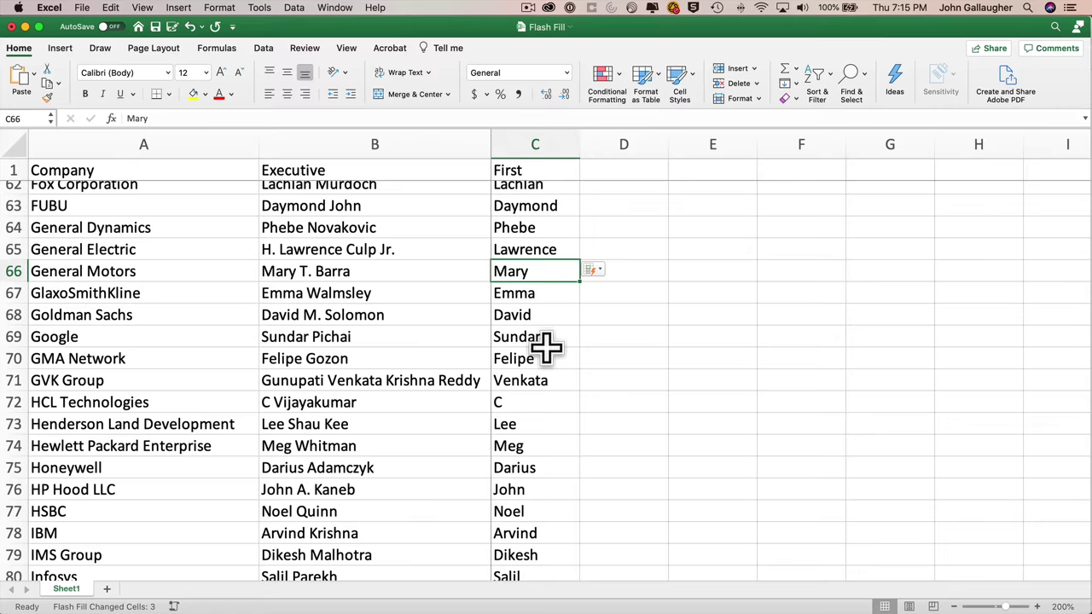
{"action": "scroll", "coordinate": [552, 426], "scroll_direction": "down", "scroll_amount": 13}
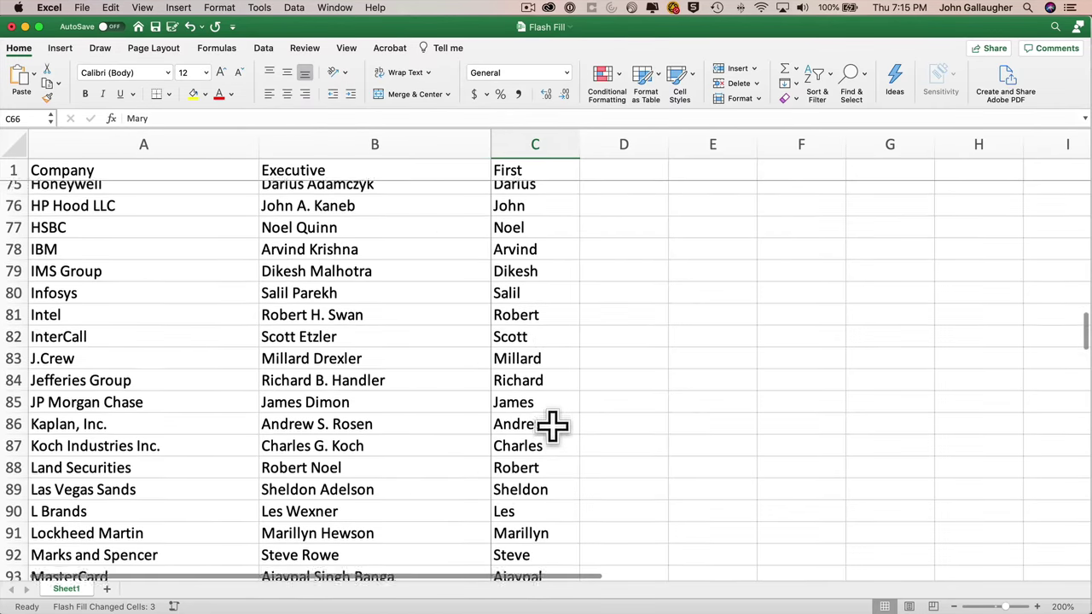
{"action": "scroll", "coordinate": [553, 426], "scroll_direction": "down", "scroll_amount": 13}
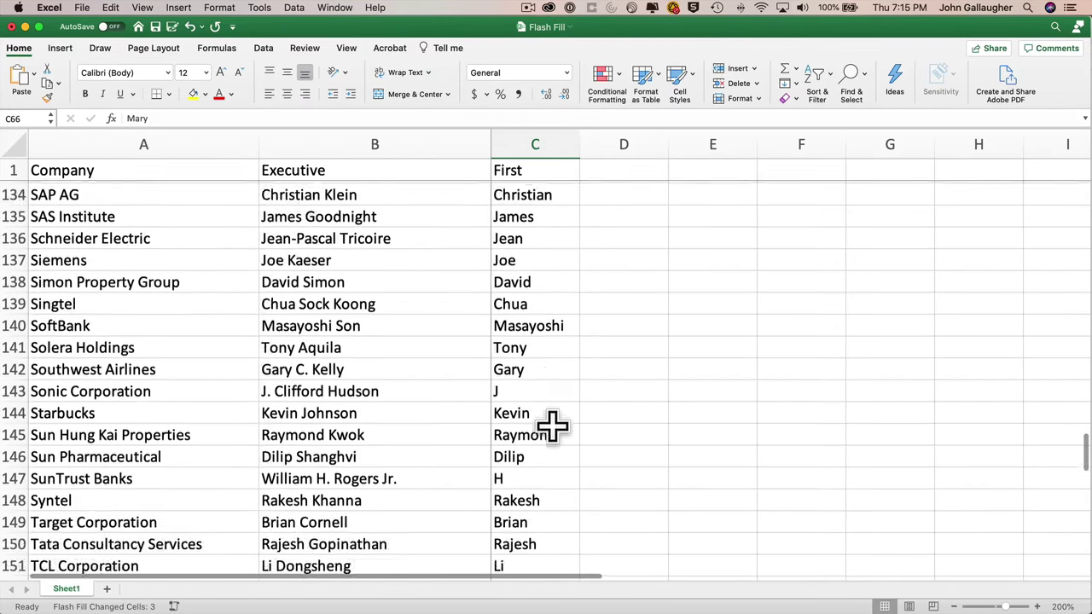
{"action": "left_click", "coordinate": [540, 278]}
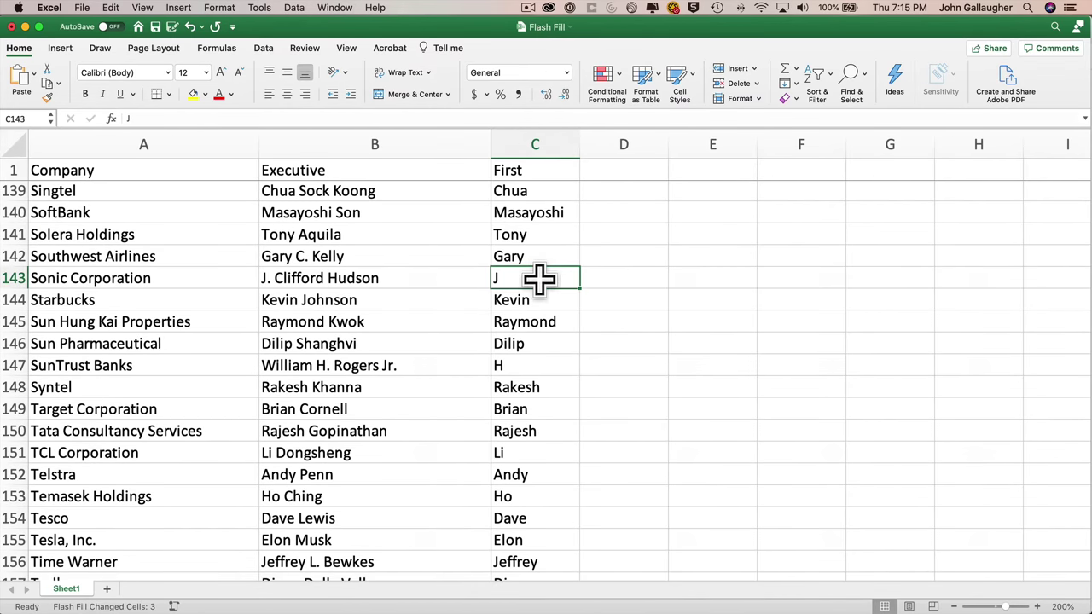
{"action": "type", "text": "Clifford"}
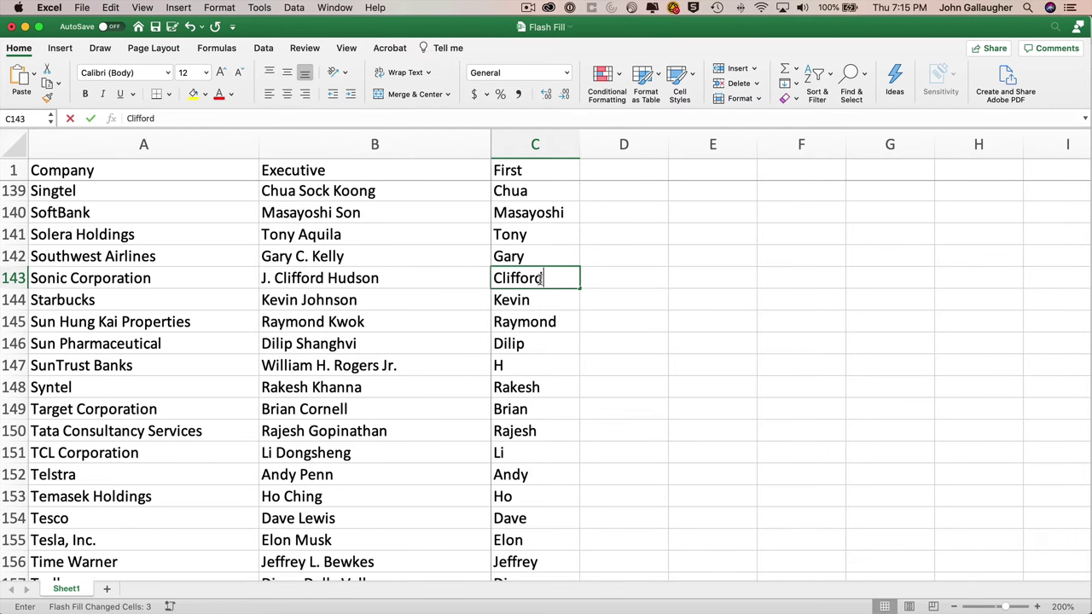
{"action": "key", "text": "Return"}
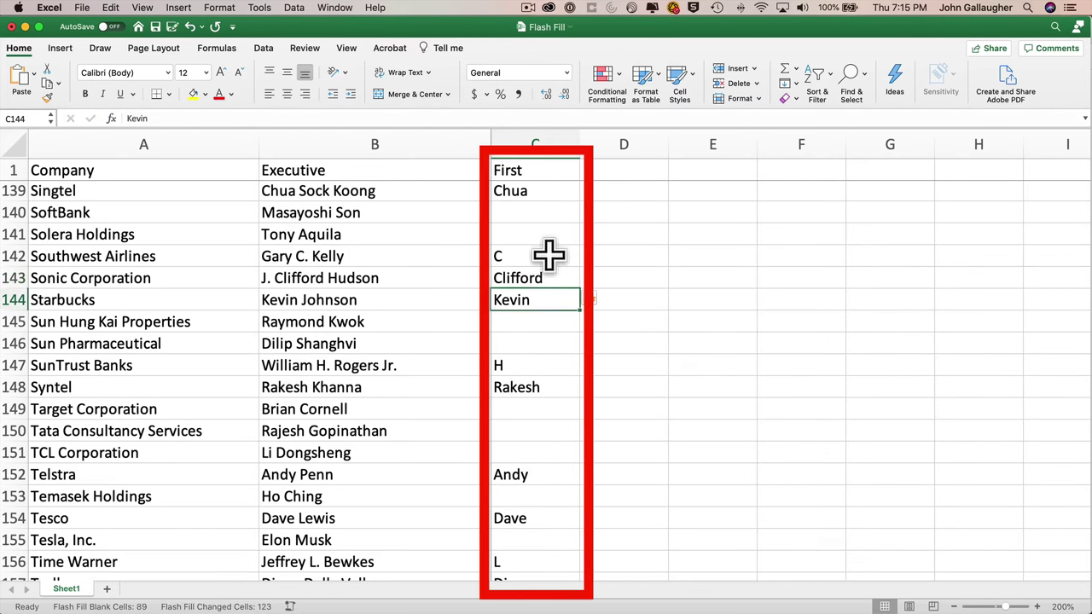
- Undo the latest Flash Fill revision, then accept the Flash Fill suggestions
{"action": "left_click", "coordinate": [595, 303]}
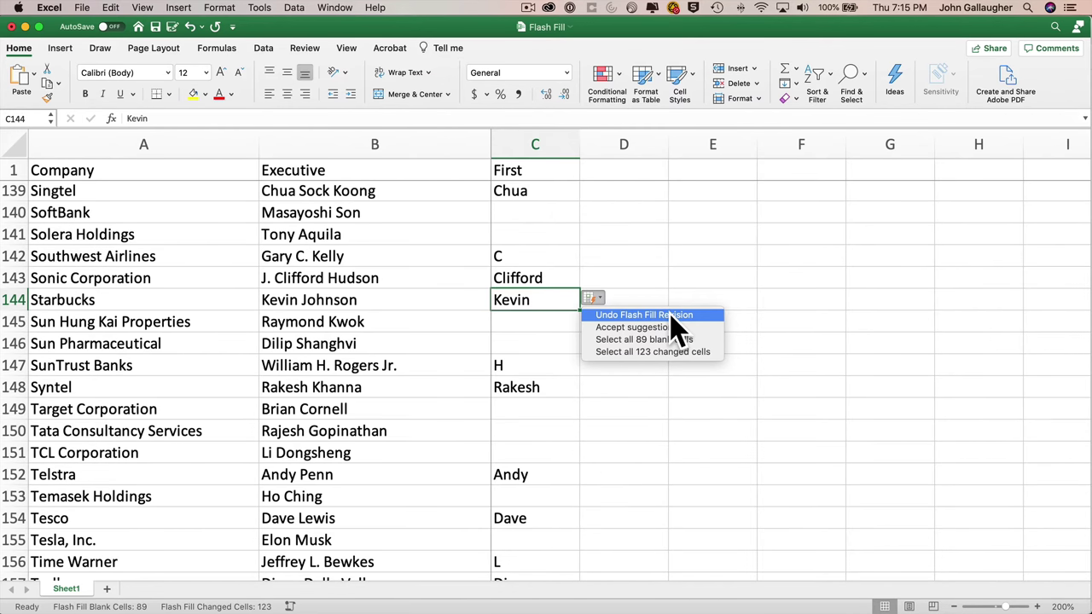
{"action": "left_click", "coordinate": [672, 315]}
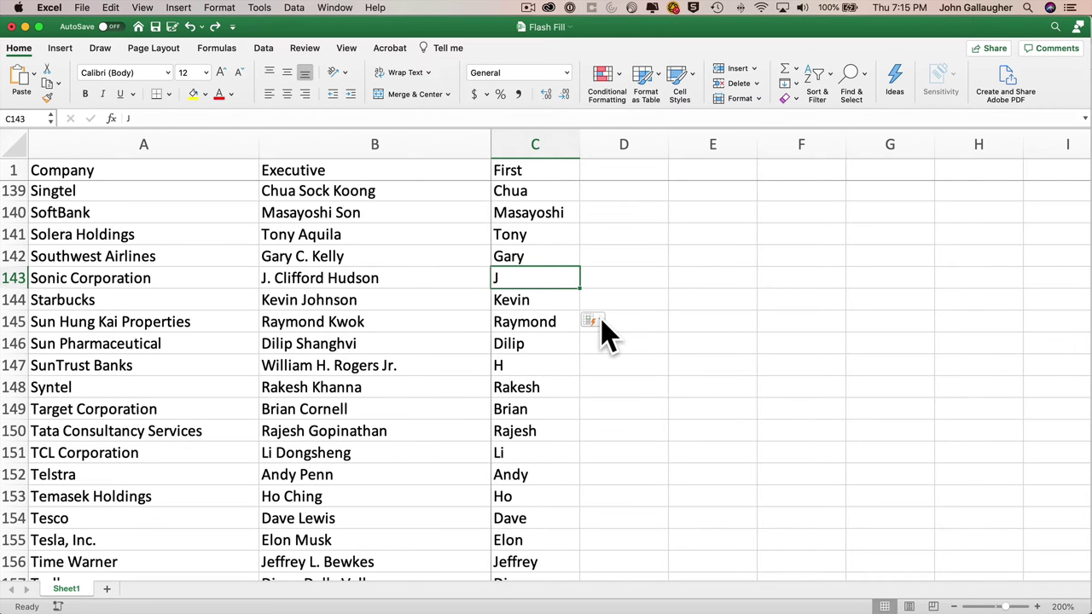
{"action": "left_click", "coordinate": [595, 323]}
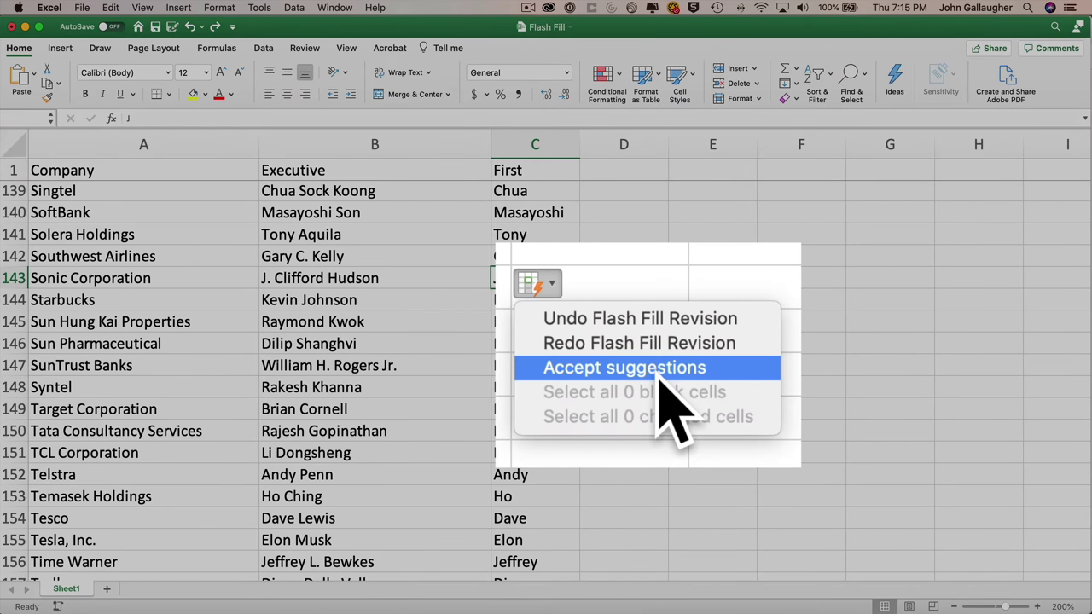
{"action": "left_click", "coordinate": [653, 364]}
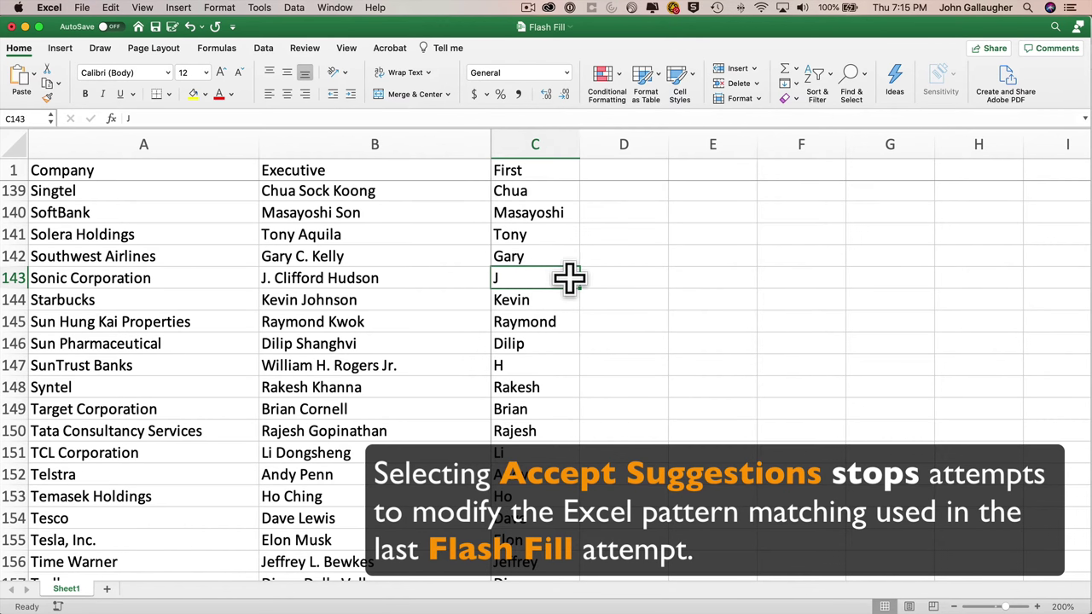
- Re-enter Clifford as the first name in C143
{"action": "type", "text": "Clifford"}
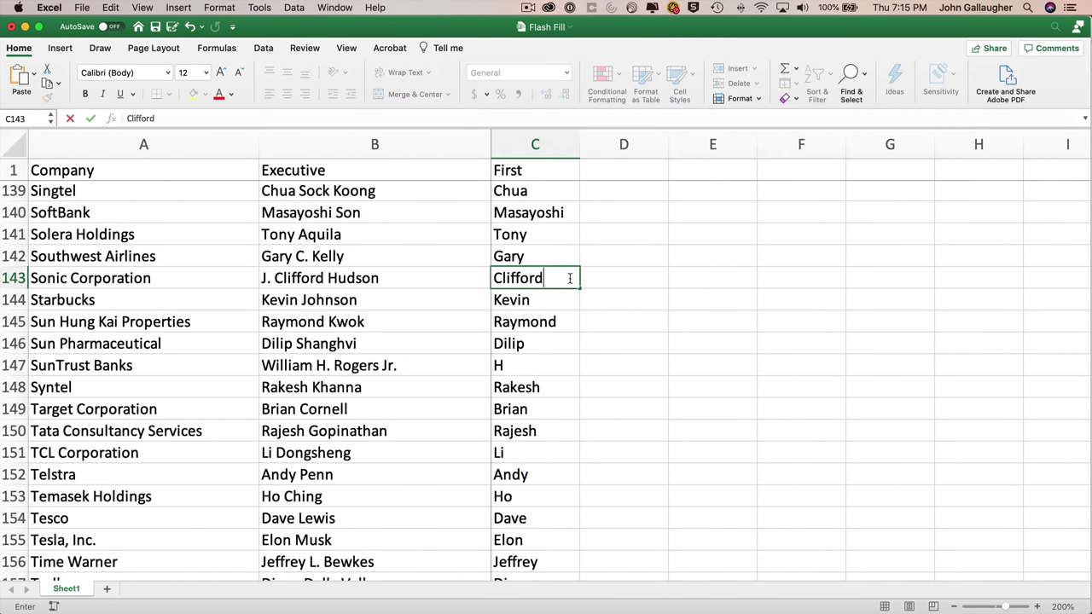
{"action": "key", "text": "Return"}
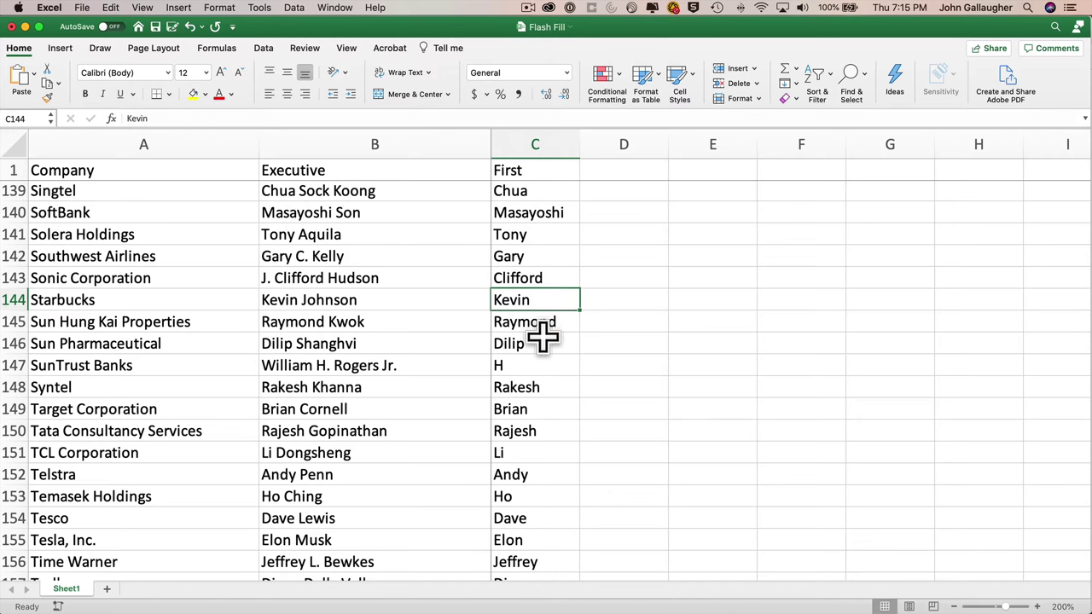
{"action": "scroll", "coordinate": [537, 392], "scroll_direction": "down", "scroll_amount": 7}
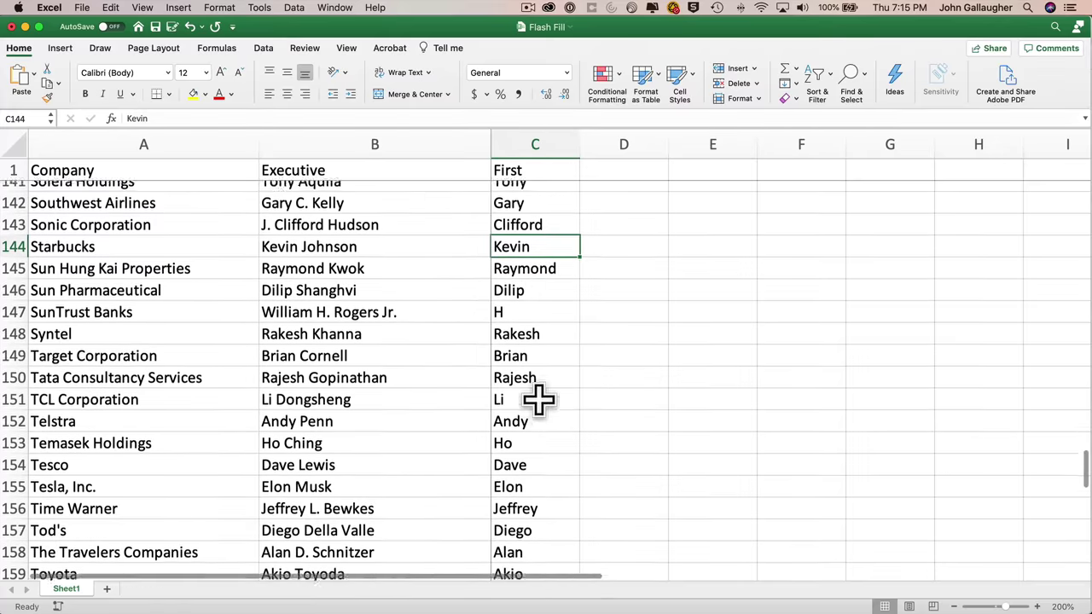
{"action": "scroll", "coordinate": [537, 397], "scroll_direction": "down", "scroll_amount": 8}
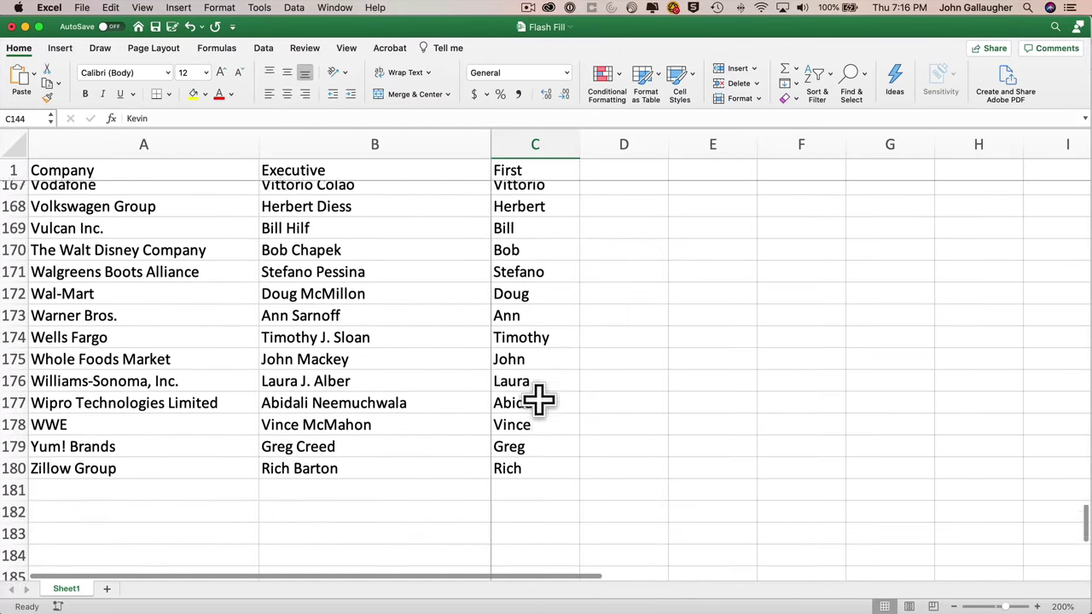
{"action": "scroll", "coordinate": [538, 396], "scroll_direction": "up", "scroll_amount": 15}
{"action": "scroll", "coordinate": [539, 398], "scroll_direction": "up", "scroll_amount": 20}
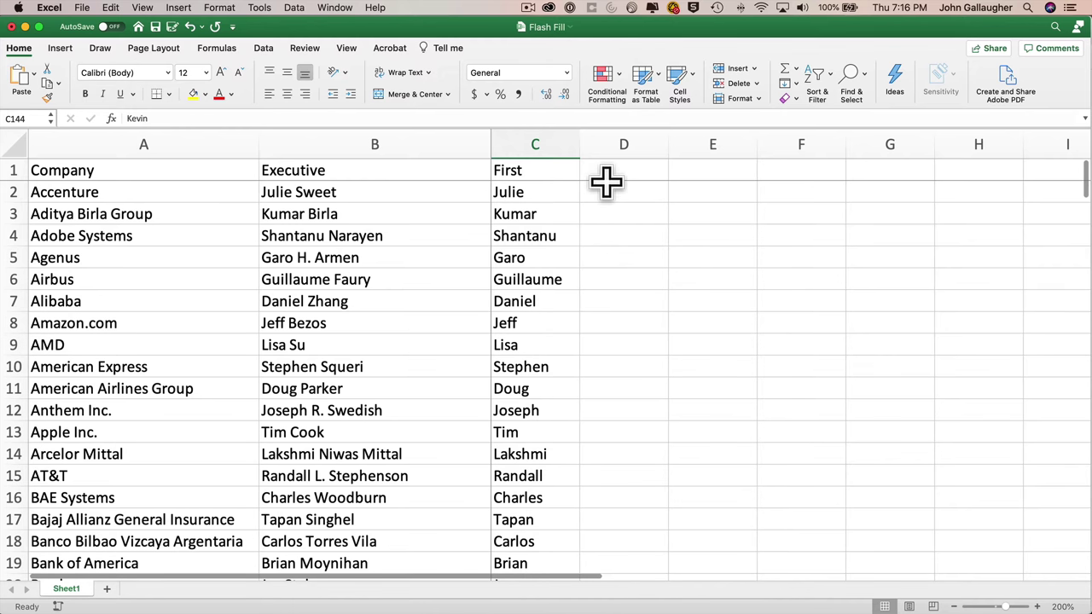
- Add a 'Last' header in D1 with 'Sweet' as the example surname in D2
{"action": "left_click", "coordinate": [617, 173]}
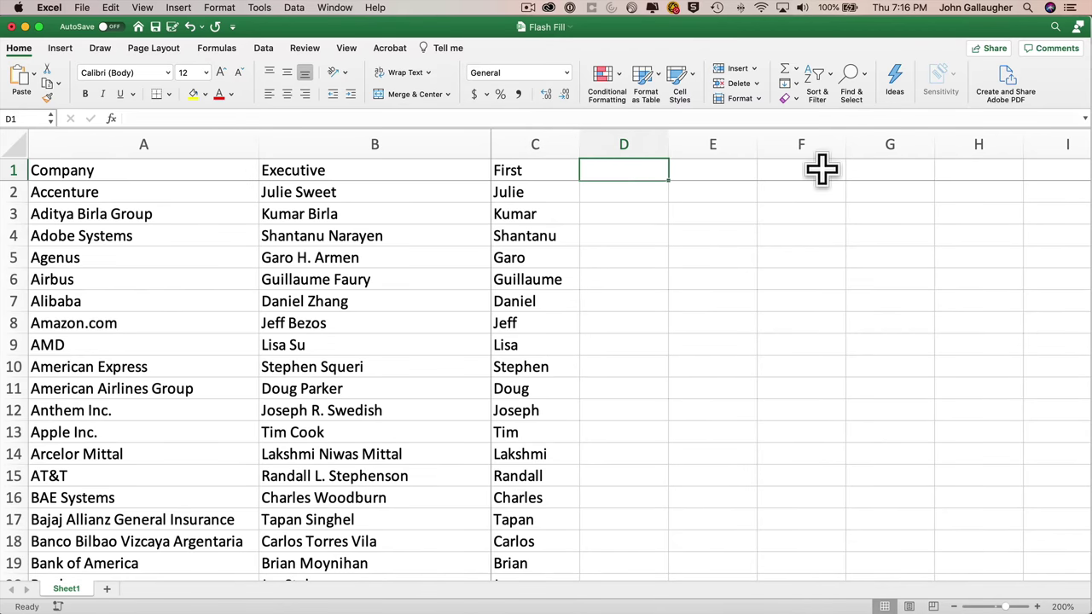
{"action": "type", "text": "Last"}
{"action": "key", "text": "Return"}
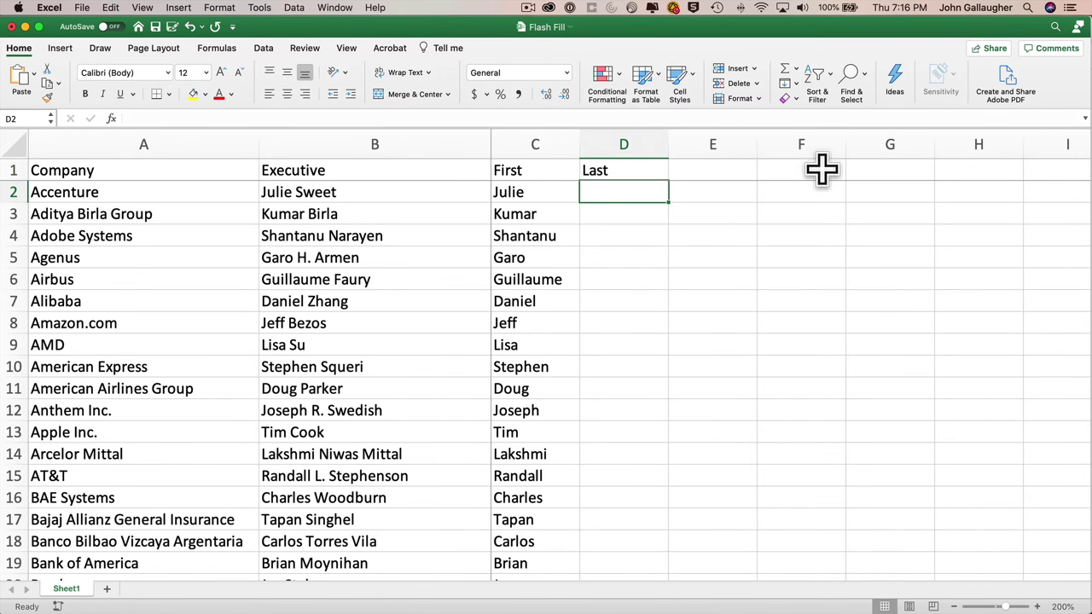
{"action": "type", "text": "Sweet"}
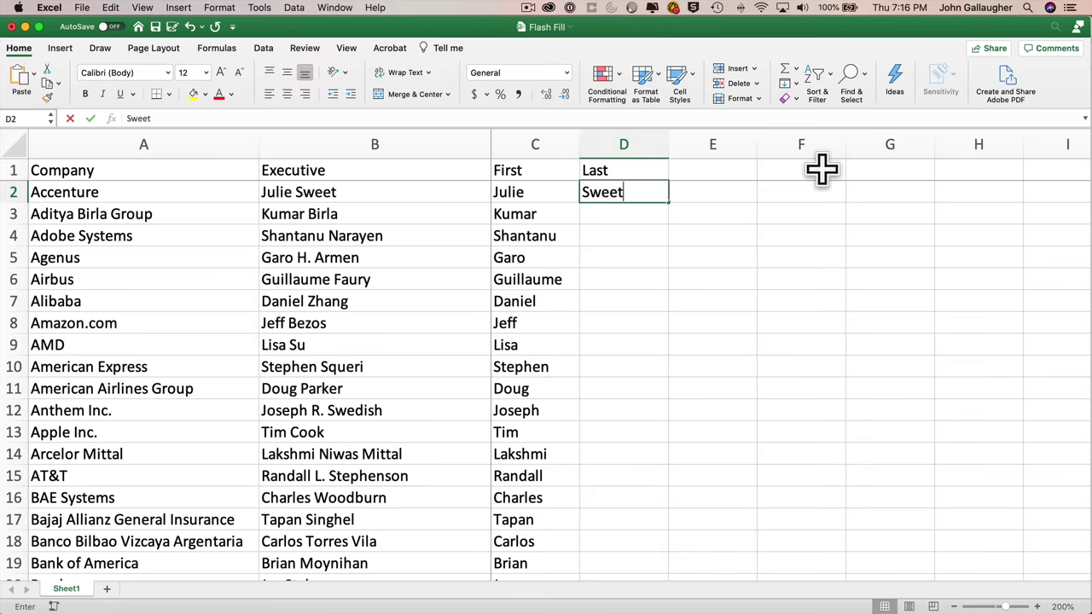
{"action": "key", "text": "Return"}
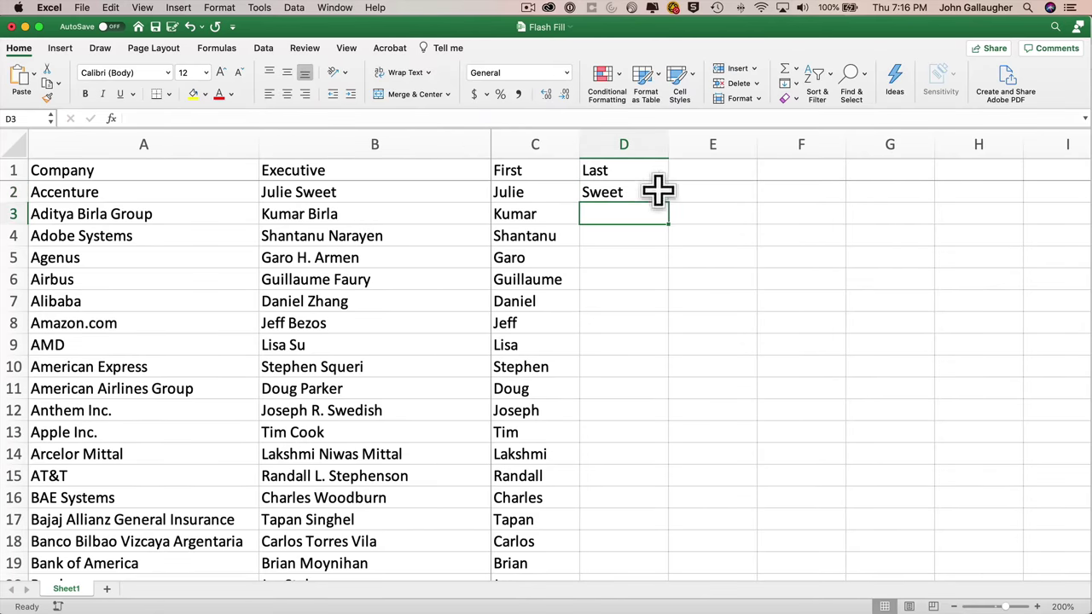
- Flash Fill surnames into D2:D180
{"action": "left_click", "coordinate": [639, 192]}
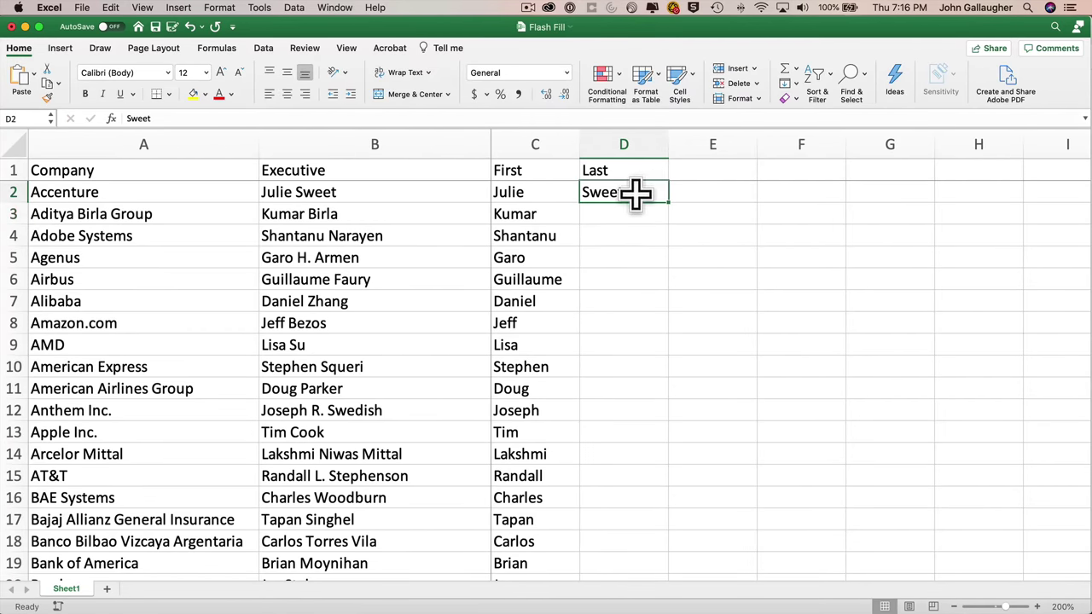
{"action": "scroll", "coordinate": [650, 445], "scroll_direction": "down", "scroll_amount": 15}
{"action": "scroll", "coordinate": [651, 444], "scroll_direction": "down", "scroll_amount": 20}
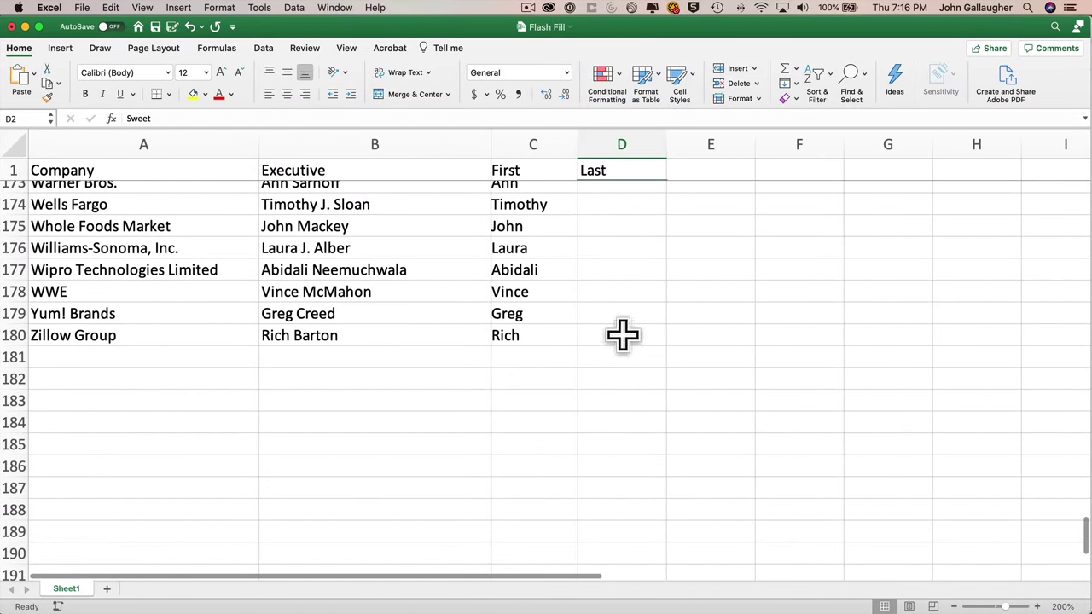
{"action": "left_click", "coordinate": [622, 337], "text": "shift"}
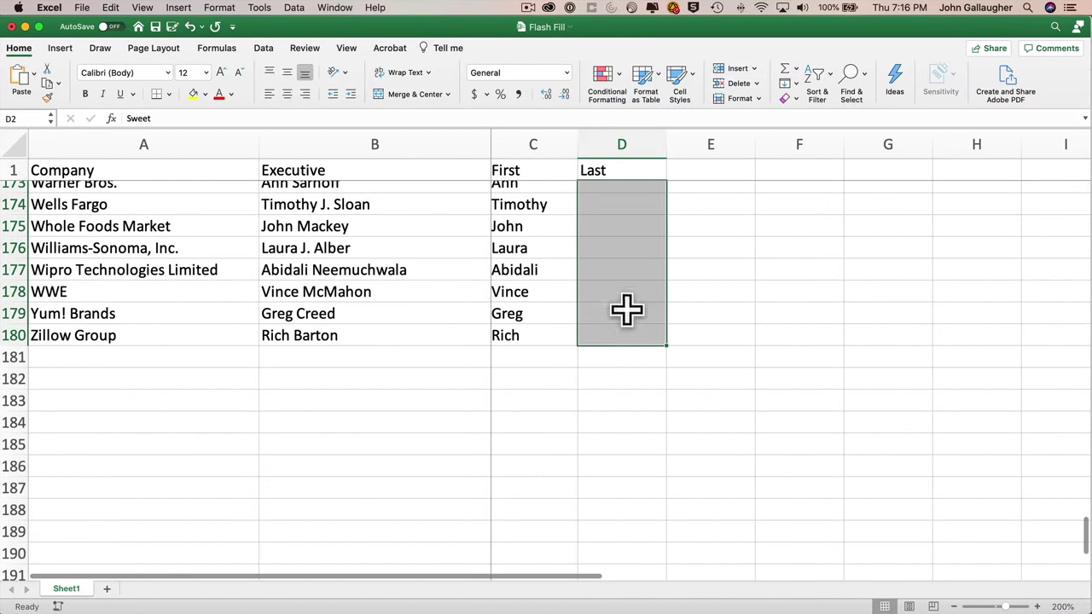
{"action": "left_click", "coordinate": [798, 85]}
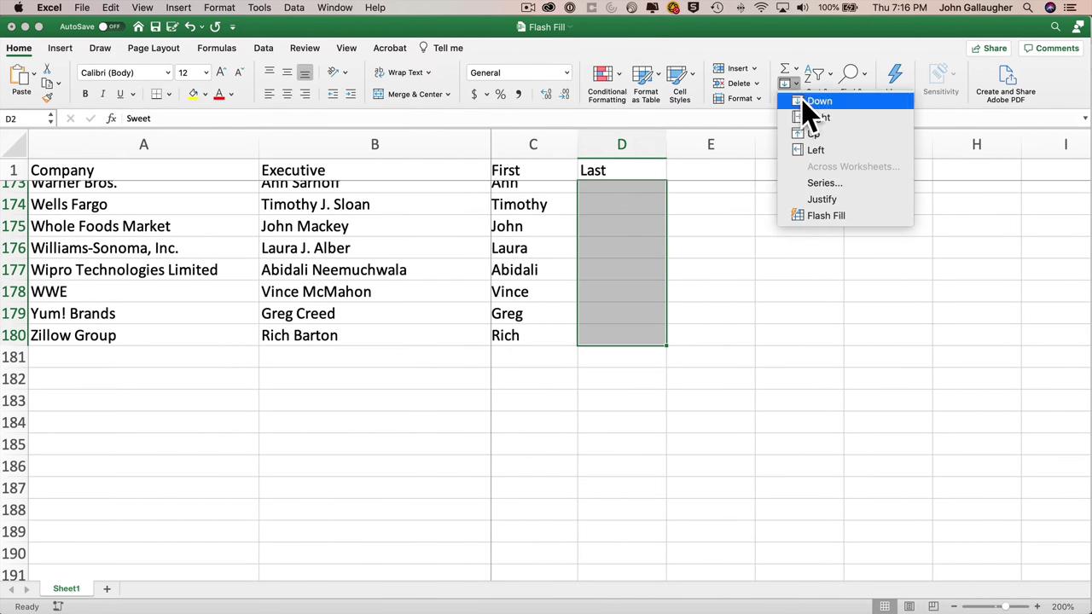
{"action": "left_click", "coordinate": [828, 215]}
{"action": "scroll", "coordinate": [659, 250], "scroll_direction": "up", "scroll_amount": 20}
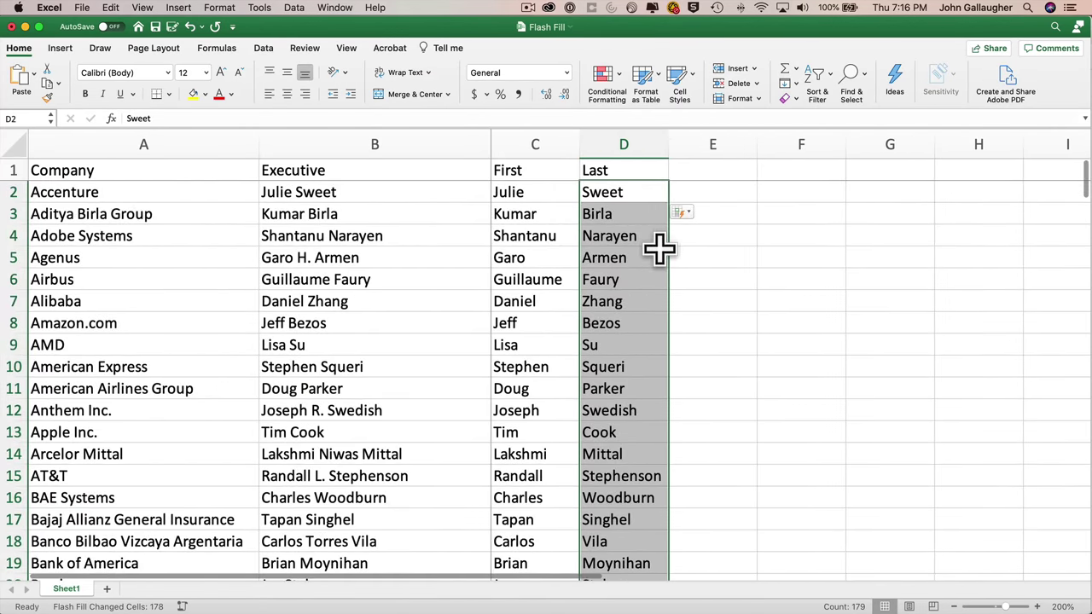
{"action": "scroll", "coordinate": [659, 249], "scroll_direction": "down", "scroll_amount": 10}
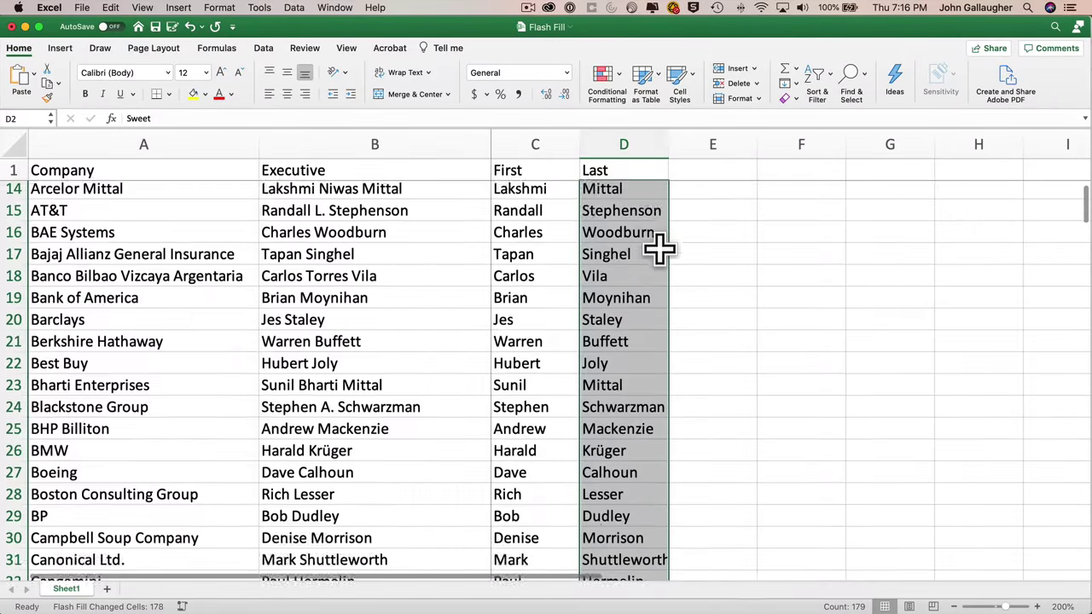
{"action": "scroll", "coordinate": [659, 249], "scroll_direction": "down", "scroll_amount": 3}
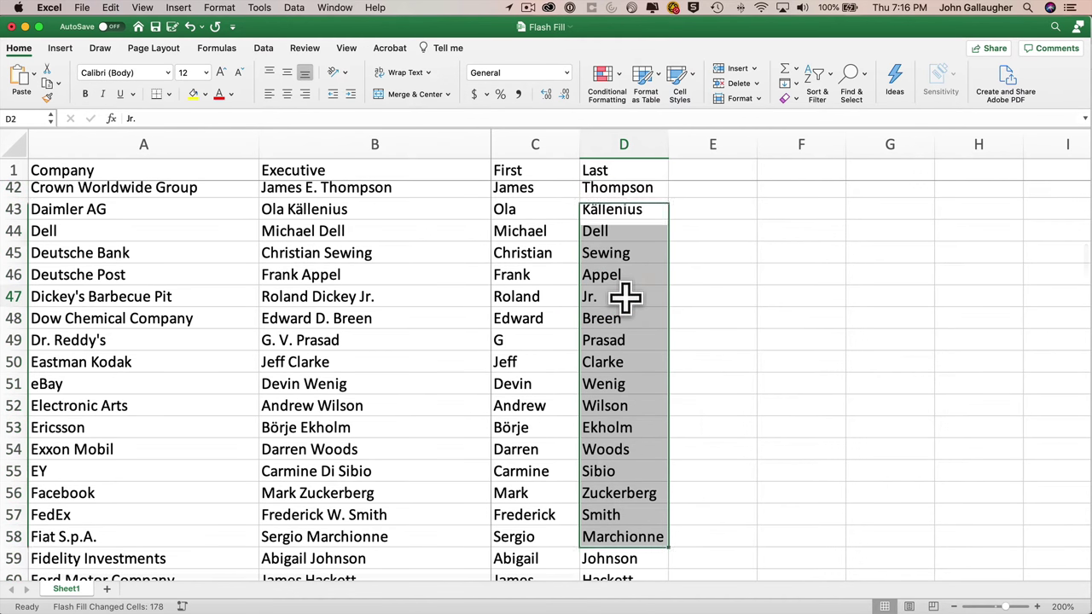
- Enter Dickey in D47, then undo the resulting Flash Fill revision
{"action": "left_click", "coordinate": [633, 296]}
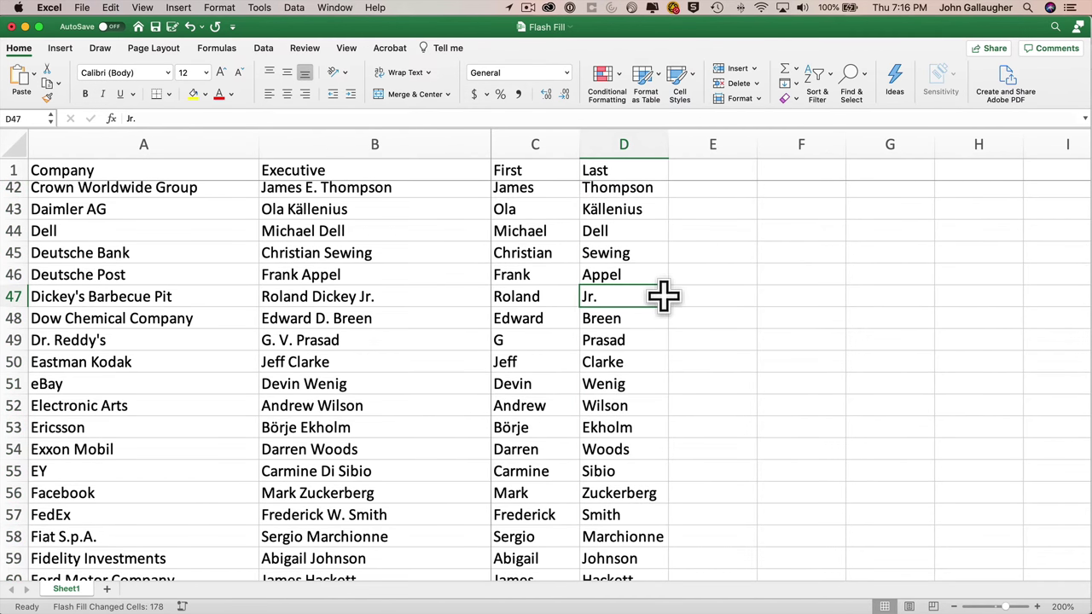
{"action": "type", "text": "Dickey"}
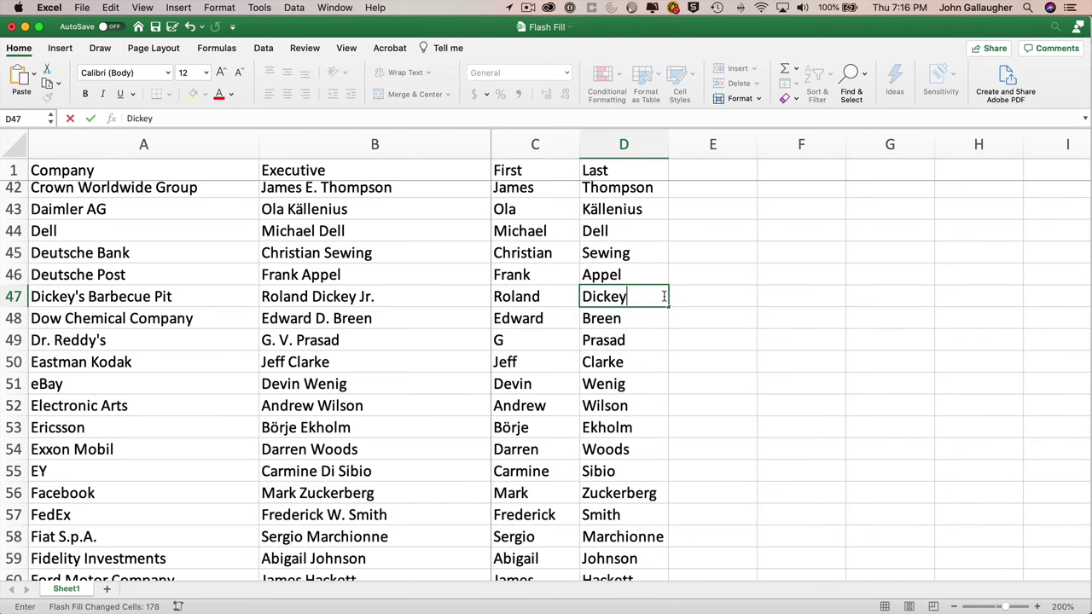
{"action": "key", "text": "Return"}
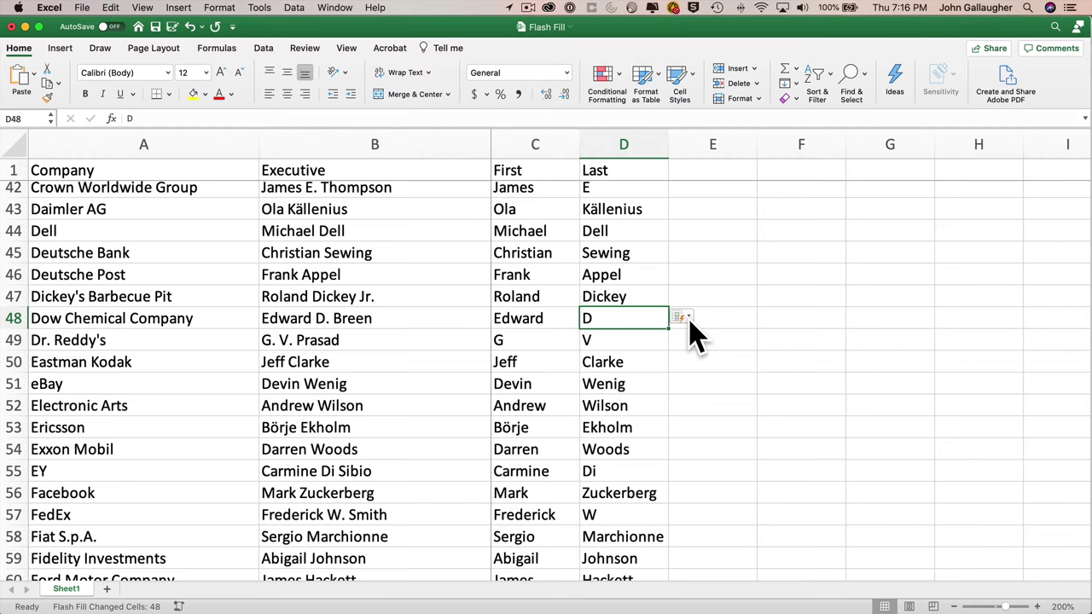
{"action": "left_click", "coordinate": [687, 318]}
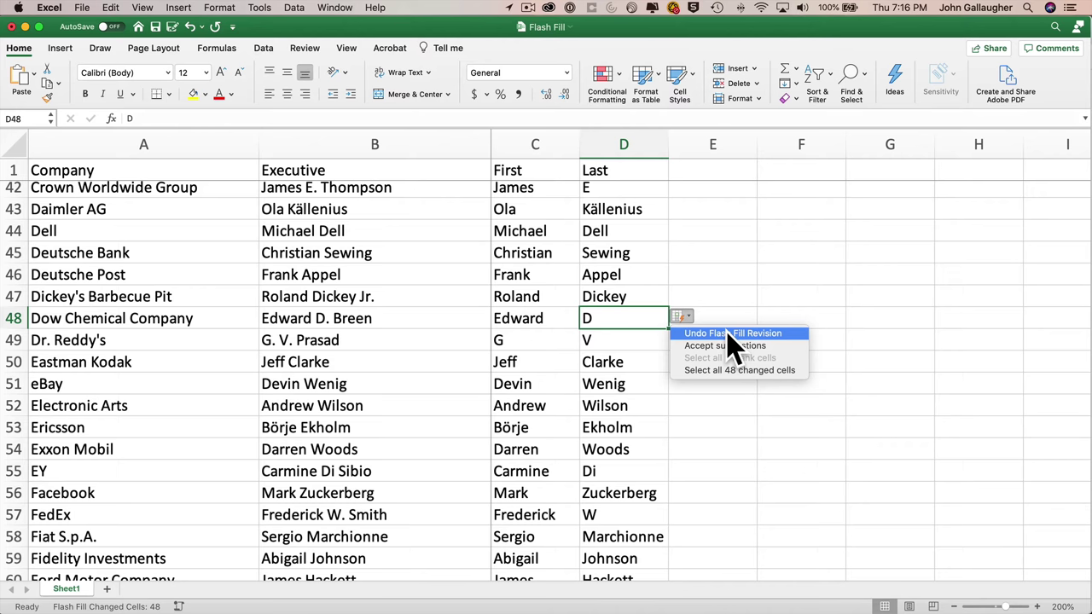
{"action": "left_click", "coordinate": [728, 333]}
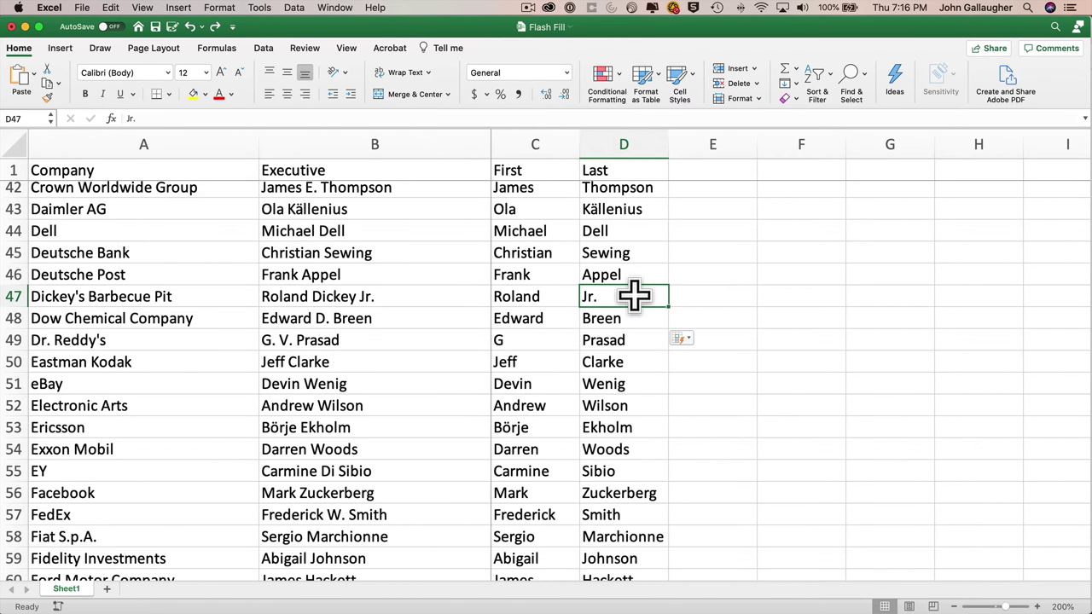
- Clear all contents from D47 through D180
{"action": "scroll", "coordinate": [634, 471], "scroll_direction": "down", "scroll_amount": 20}
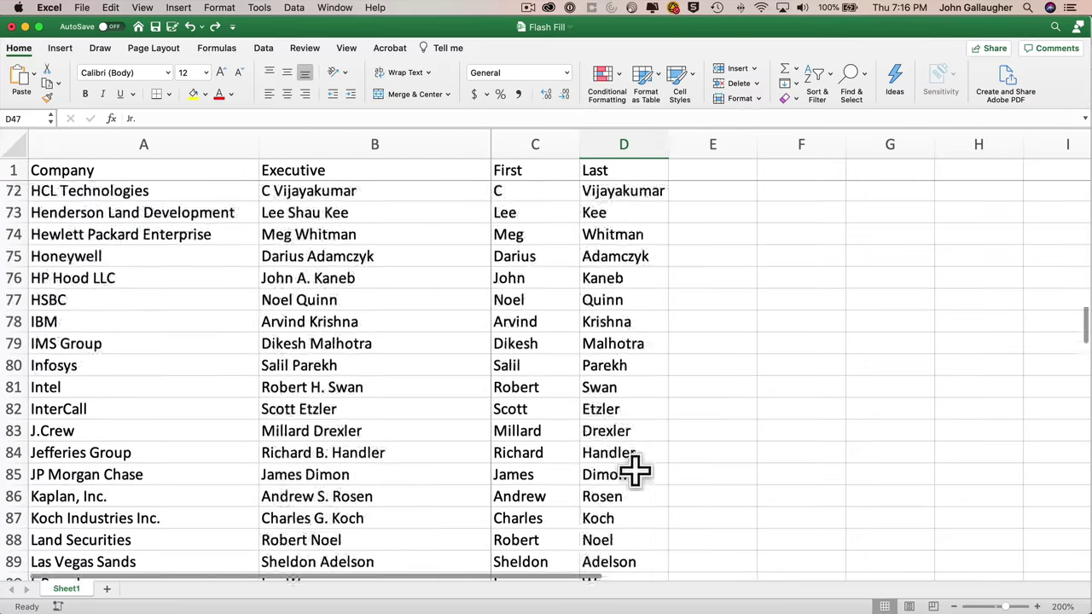
{"action": "scroll", "coordinate": [636, 469], "scroll_direction": "down", "scroll_amount": 5}
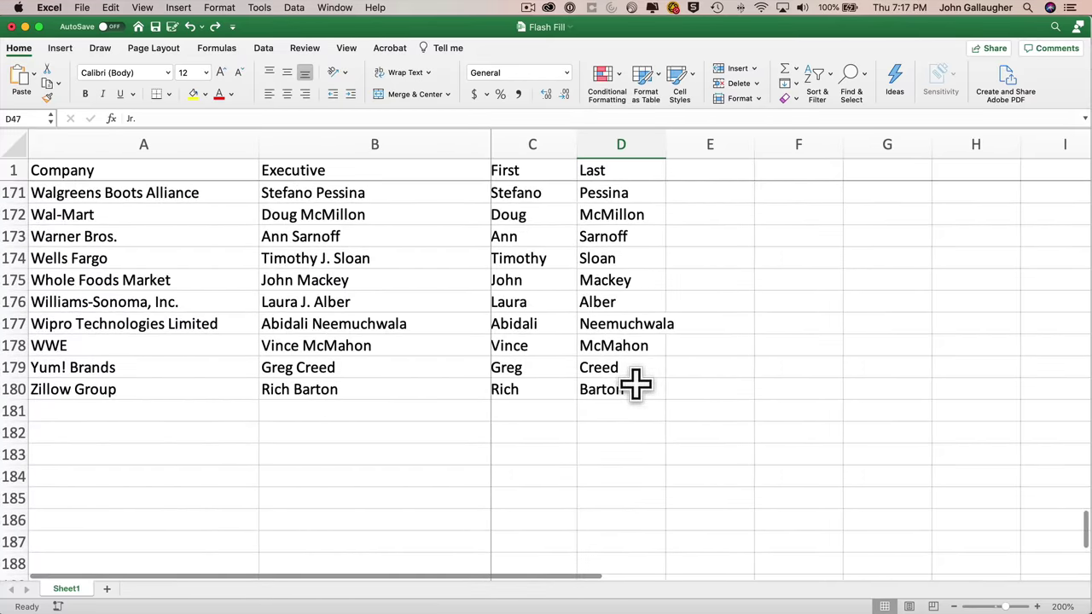
{"action": "left_click", "coordinate": [636, 386], "text": "shift"}
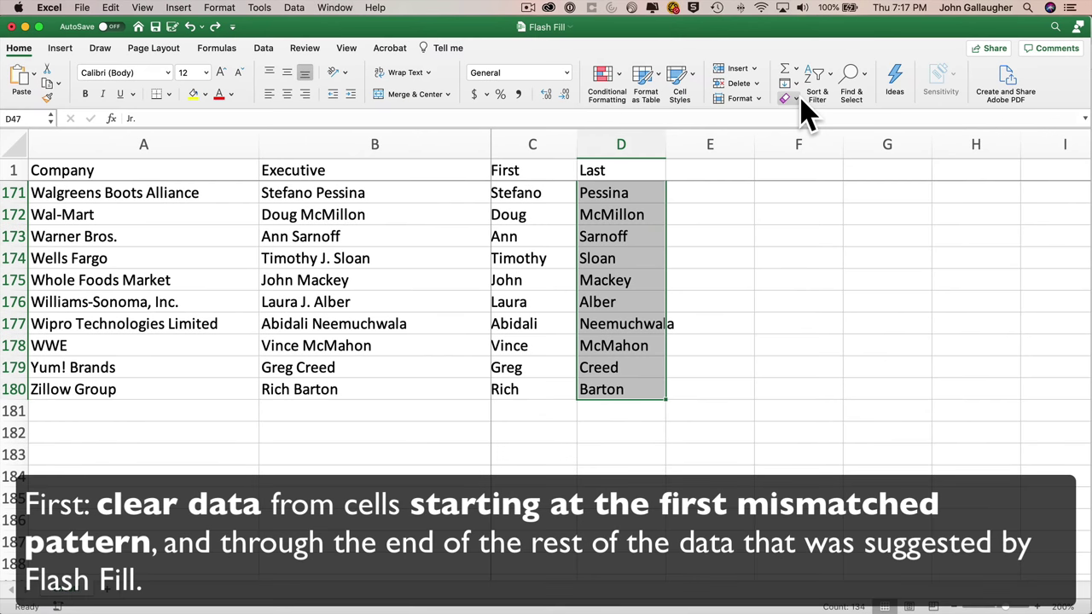
{"action": "left_click", "coordinate": [796, 100]}
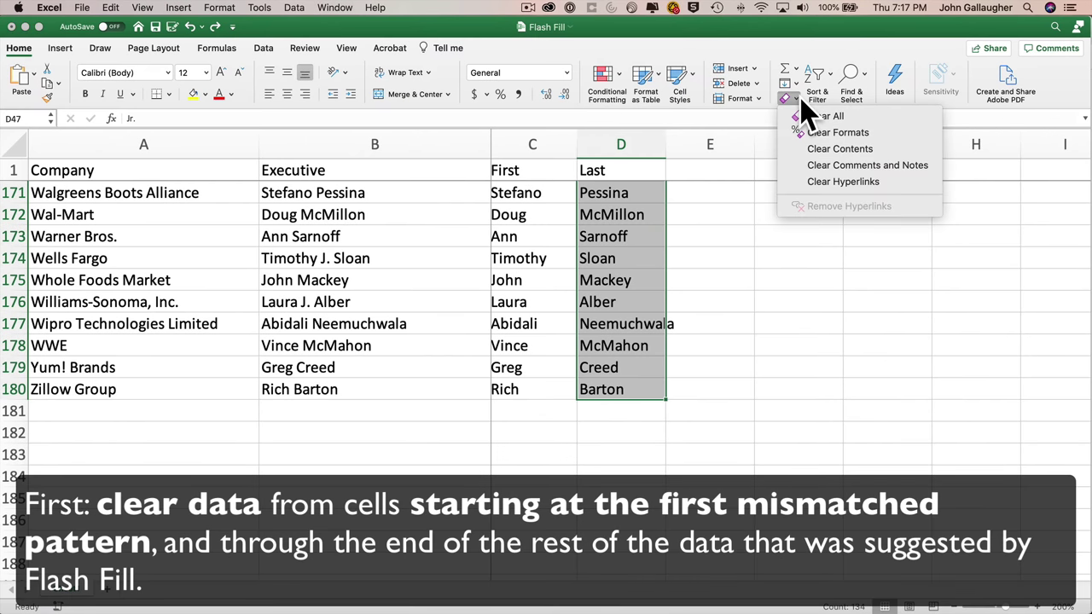
{"action": "left_click", "coordinate": [817, 117]}
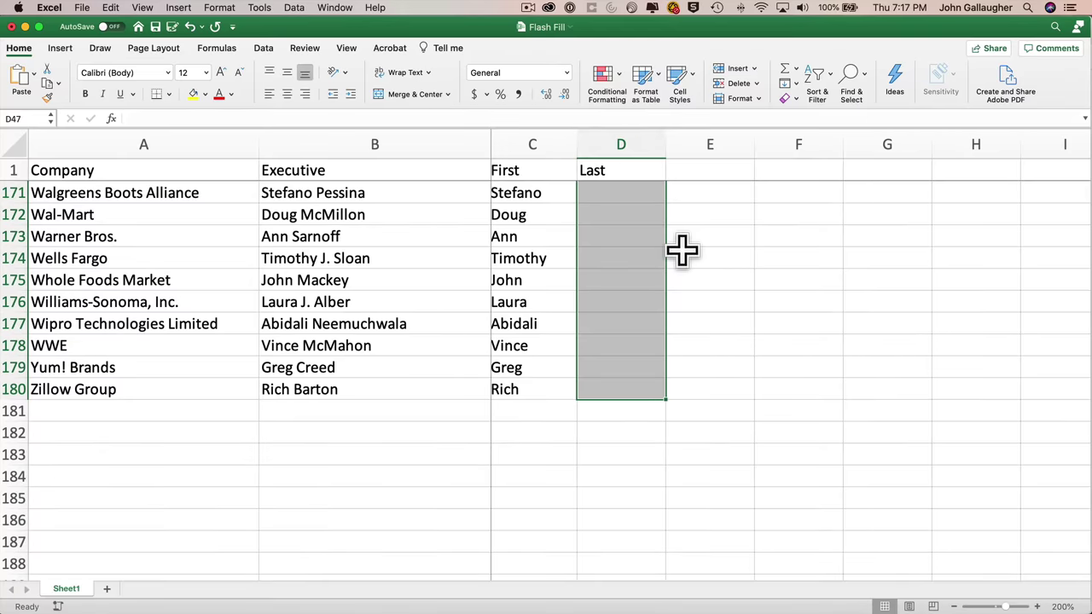
- Enter Dickey as the example surname in D47
{"action": "scroll", "coordinate": [682, 249], "scroll_direction": "up", "scroll_amount": 15}
{"action": "scroll", "coordinate": [683, 251], "scroll_direction": "up", "scroll_amount": 20}
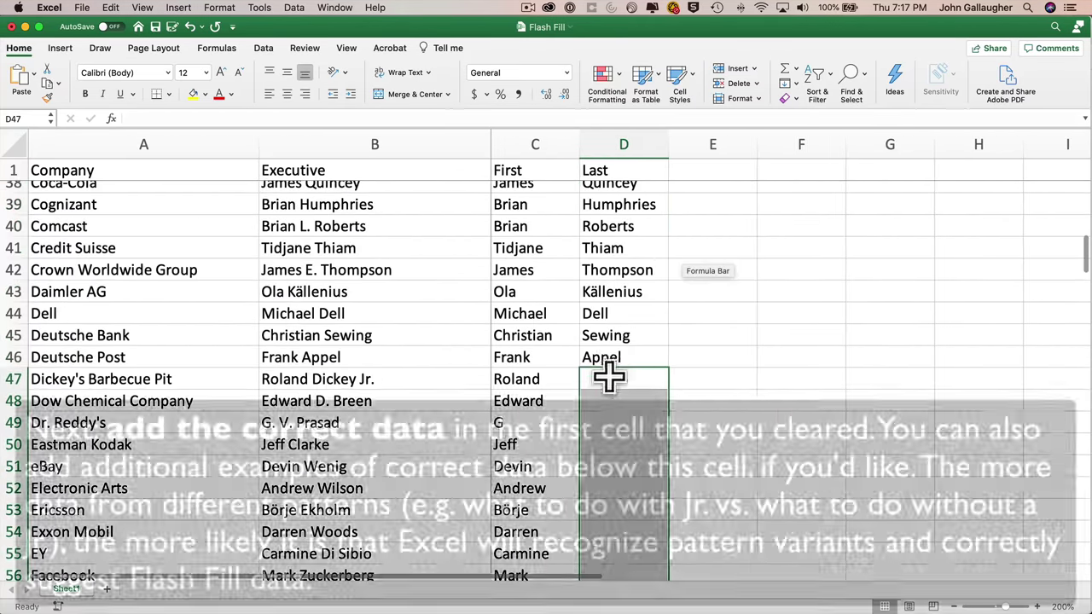
{"action": "left_click", "coordinate": [615, 384]}
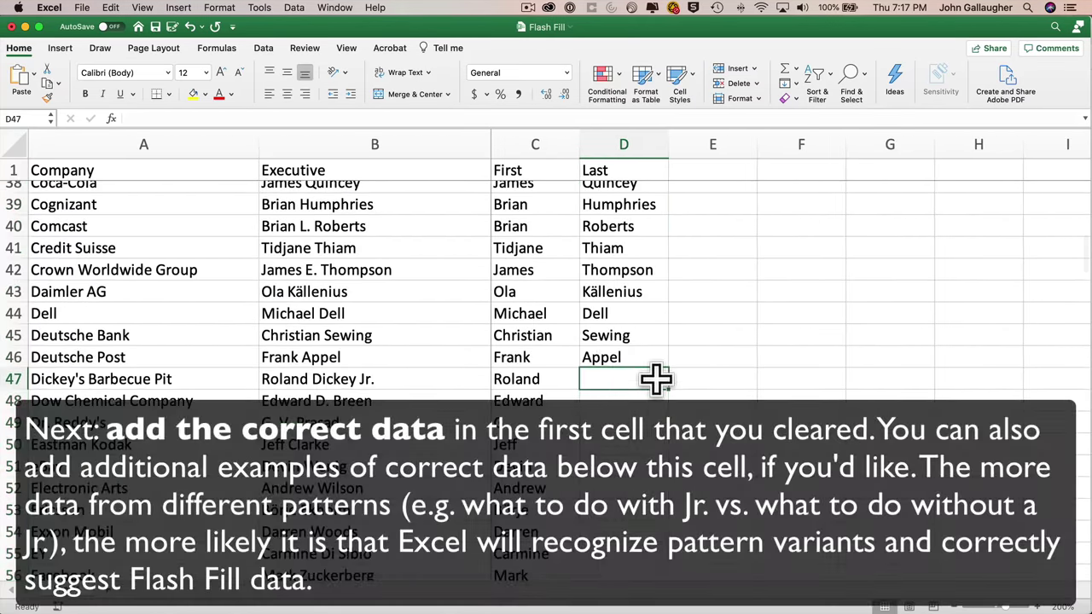
{"action": "type", "text": "Dickey"}
{"action": "key", "text": "Return"}
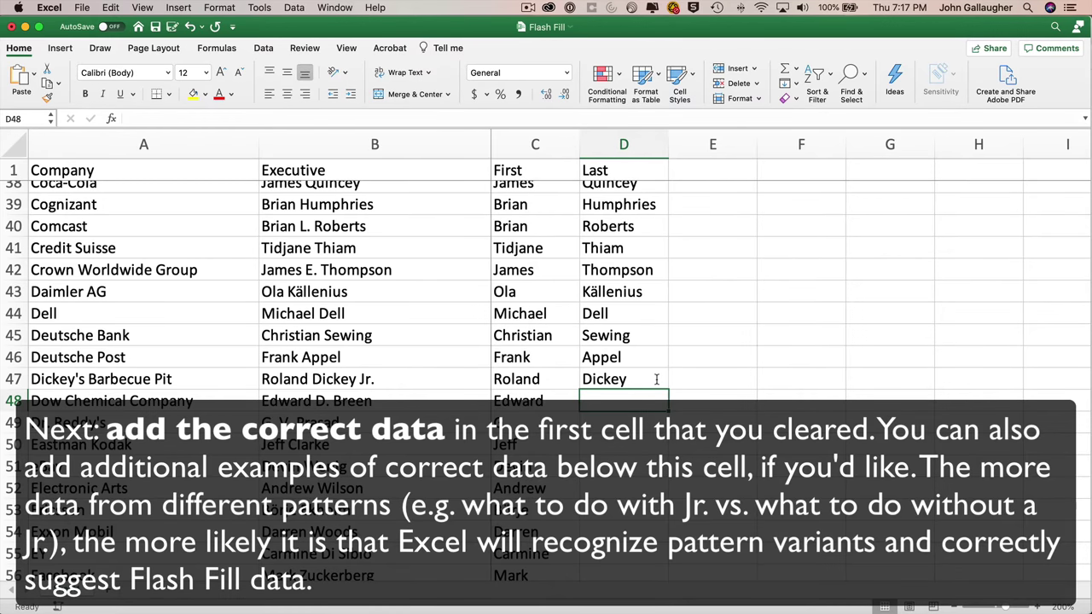
{"action": "scroll", "coordinate": [585, 342], "scroll_direction": "up", "scroll_amount": 15}
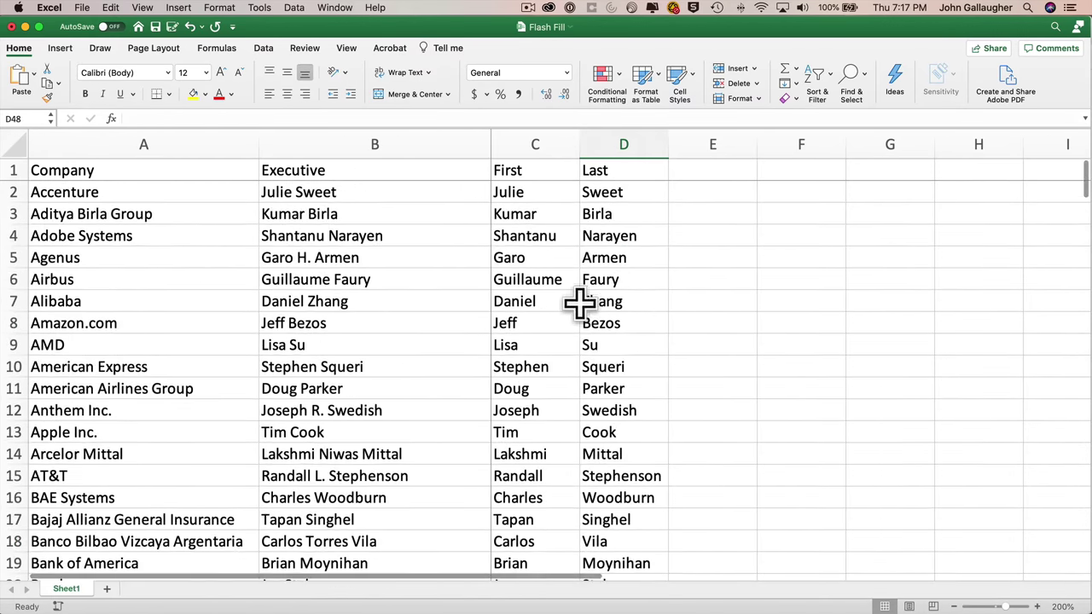
- Rerun Flash Fill over D2:D180 using the new Dickey example
{"action": "left_click", "coordinate": [624, 195]}
{"action": "scroll", "coordinate": [631, 438], "scroll_direction": "down", "scroll_amount": 20}
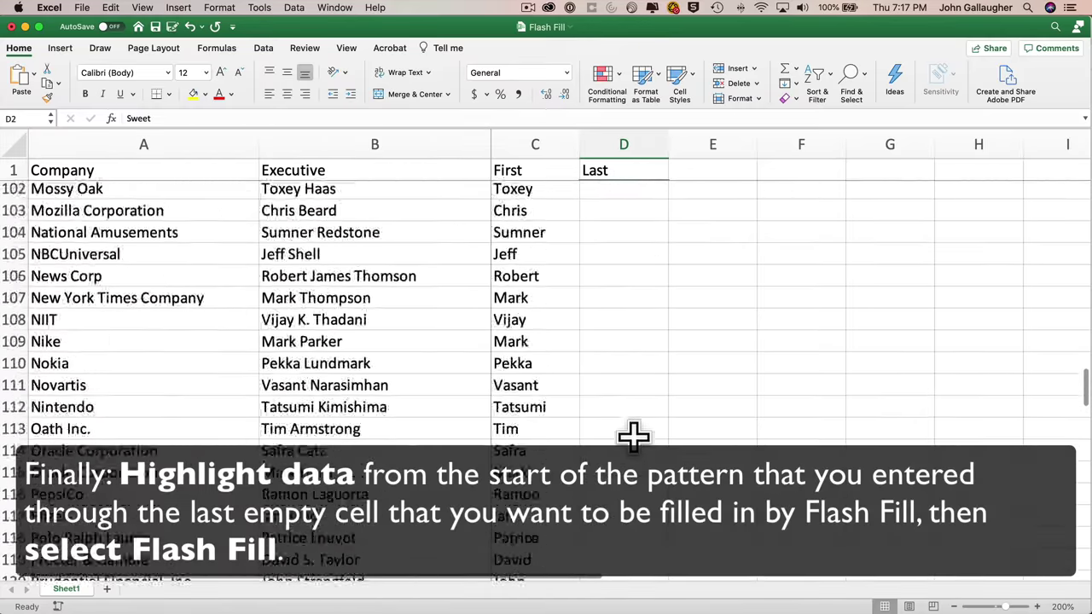
{"action": "scroll", "coordinate": [633, 437], "scroll_direction": "down", "scroll_amount": 20}
{"action": "left_click", "coordinate": [620, 378], "text": "shift"}
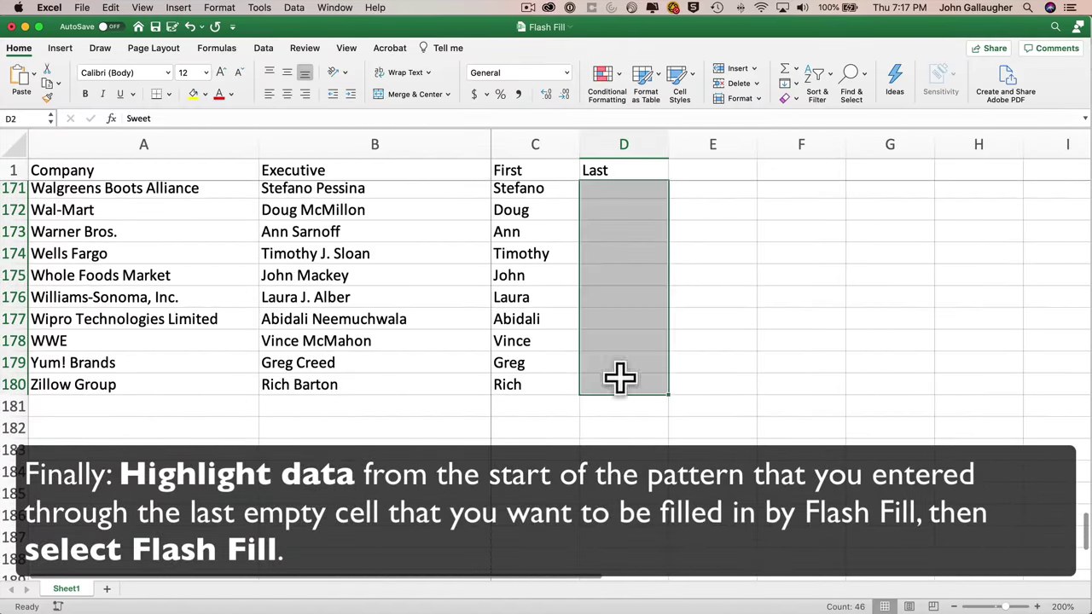
{"action": "left_click", "coordinate": [789, 84]}
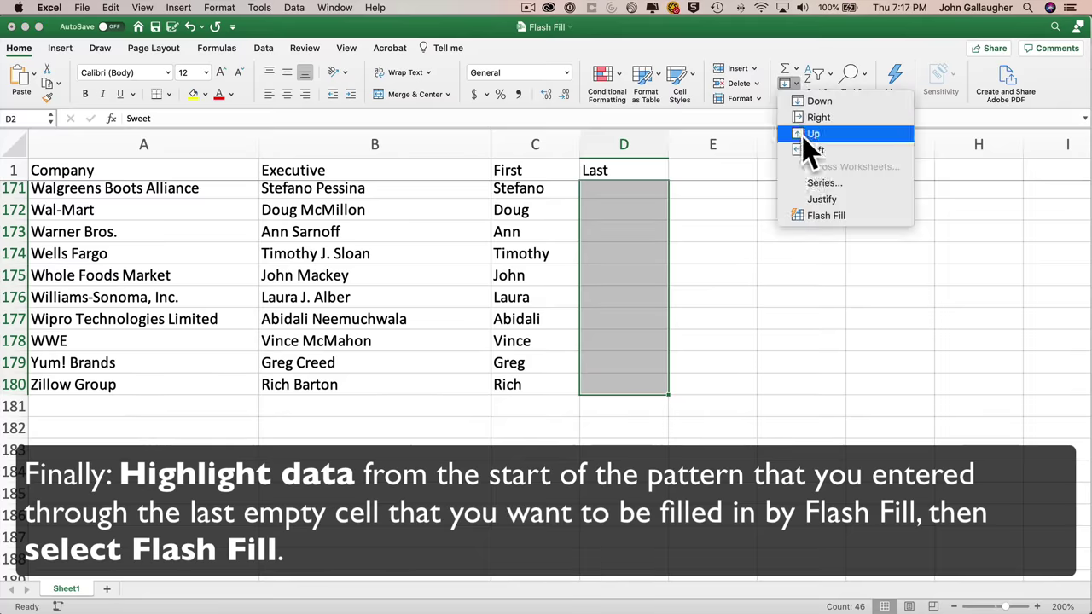
{"action": "left_click", "coordinate": [793, 218]}
{"action": "scroll", "coordinate": [648, 281], "scroll_direction": "up", "scroll_amount": 10}
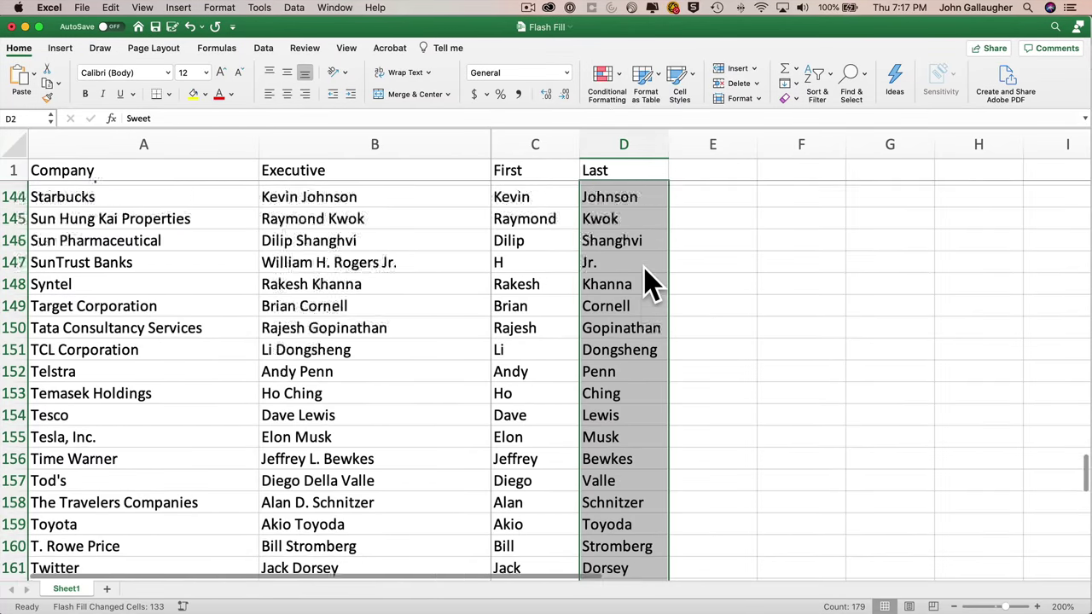
{"action": "scroll", "coordinate": [645, 282], "scroll_direction": "up", "scroll_amount": 20}
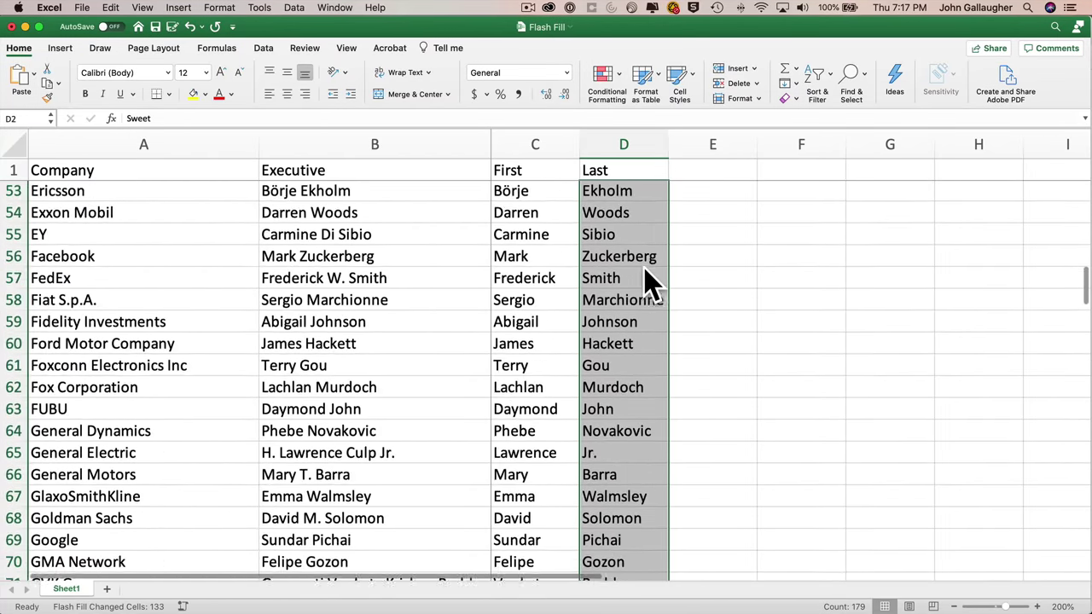
{"action": "scroll", "coordinate": [648, 281], "scroll_direction": "up", "scroll_amount": 10}
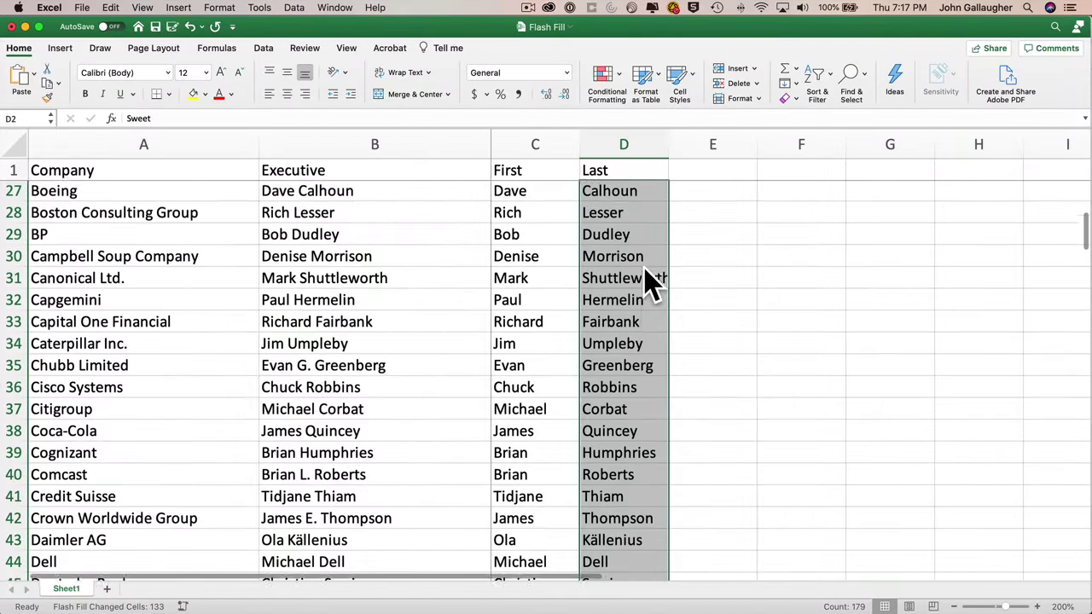
{"action": "scroll", "coordinate": [648, 283], "scroll_direction": "down", "scroll_amount": 5}
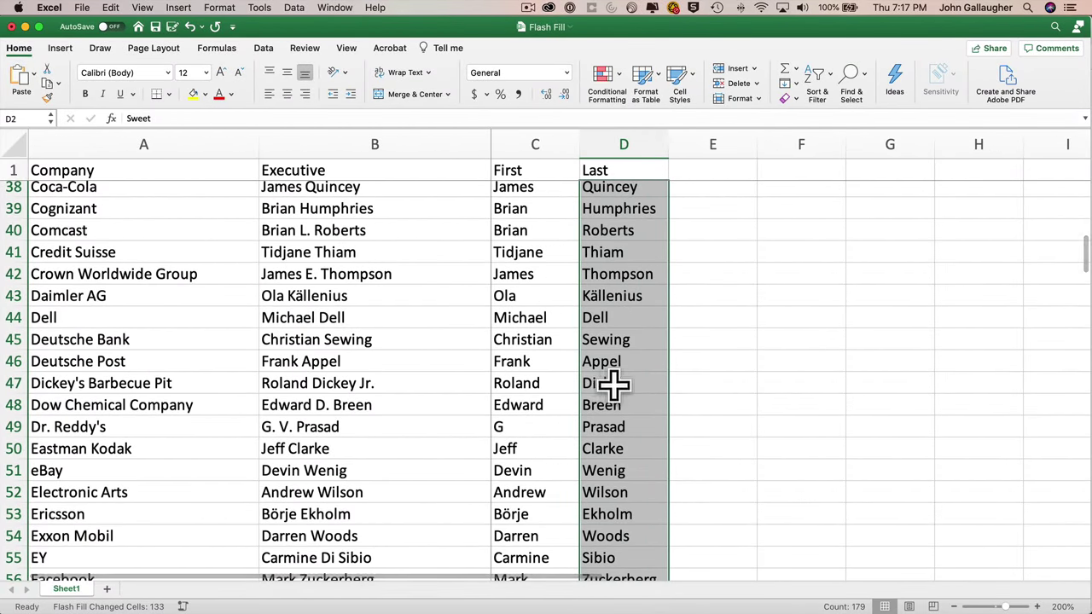
{"action": "scroll", "coordinate": [615, 386], "scroll_direction": "down", "scroll_amount": 10}
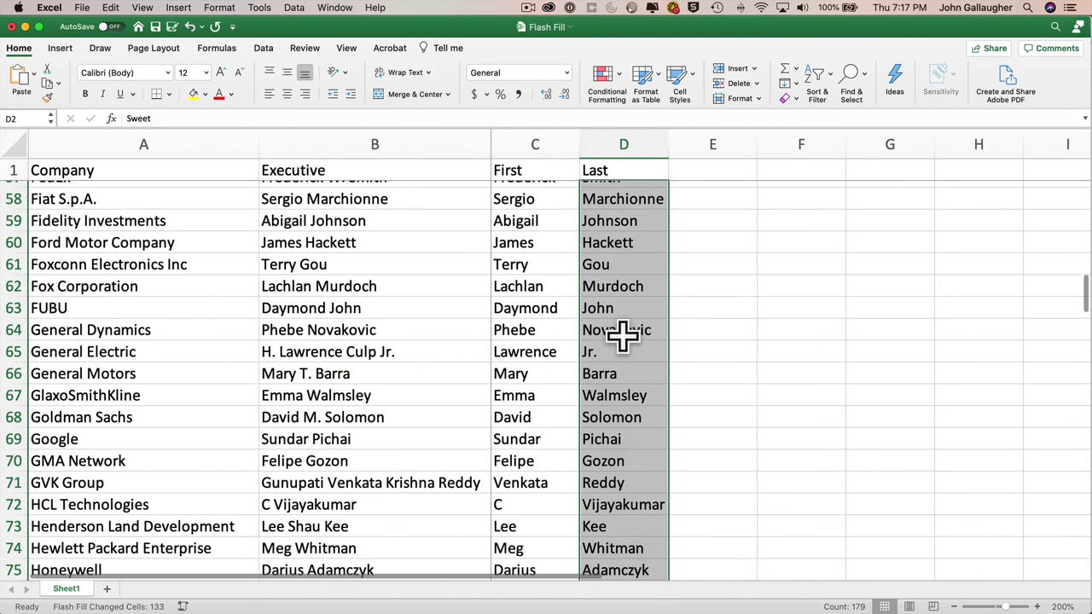
{"action": "left_click", "coordinate": [629, 350]}
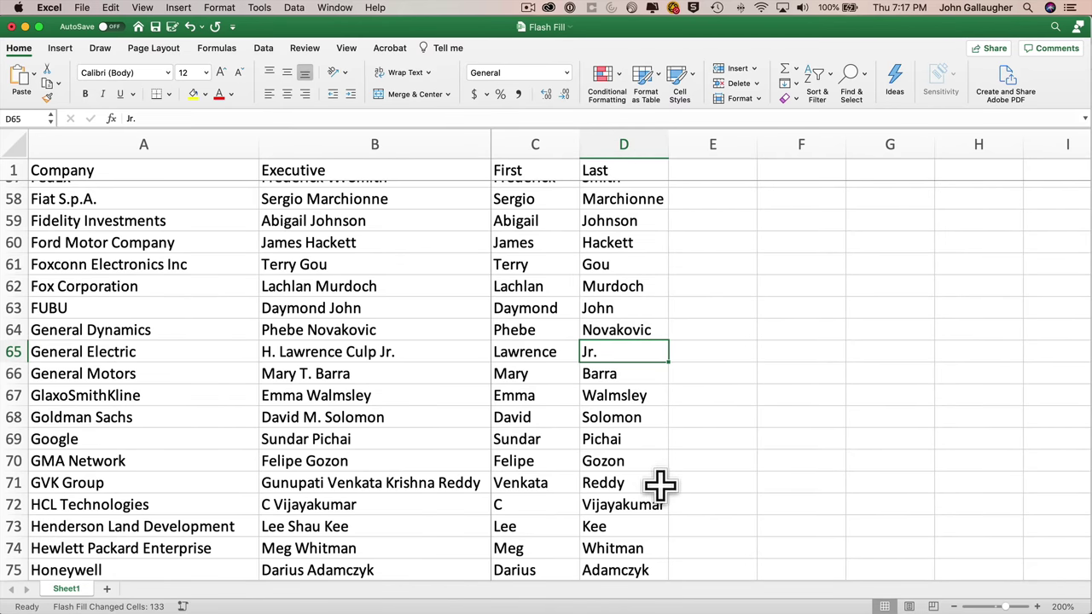
- Replace the wrong entries with Culp in D65 and Johnson in D131
{"action": "type", "text": "Culp"}
{"action": "key", "text": "Return"}
{"action": "scroll", "coordinate": [660, 487], "scroll_direction": "down", "scroll_amount": 3}
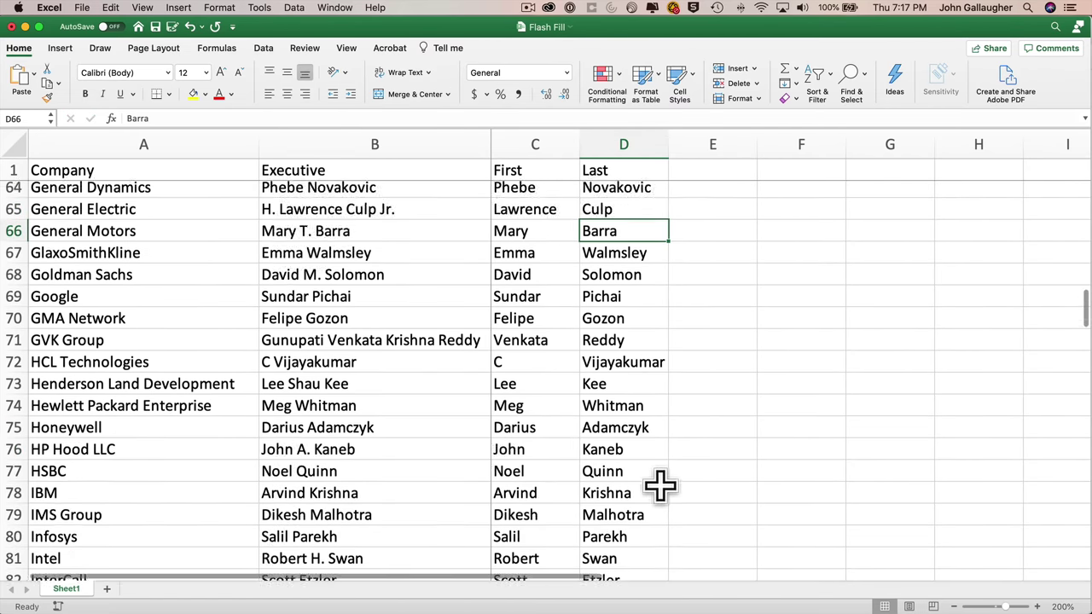
{"action": "scroll", "coordinate": [660, 487], "scroll_direction": "down", "scroll_amount": 2}
{"action": "scroll", "coordinate": [629, 361], "scroll_direction": "down", "scroll_amount": 10}
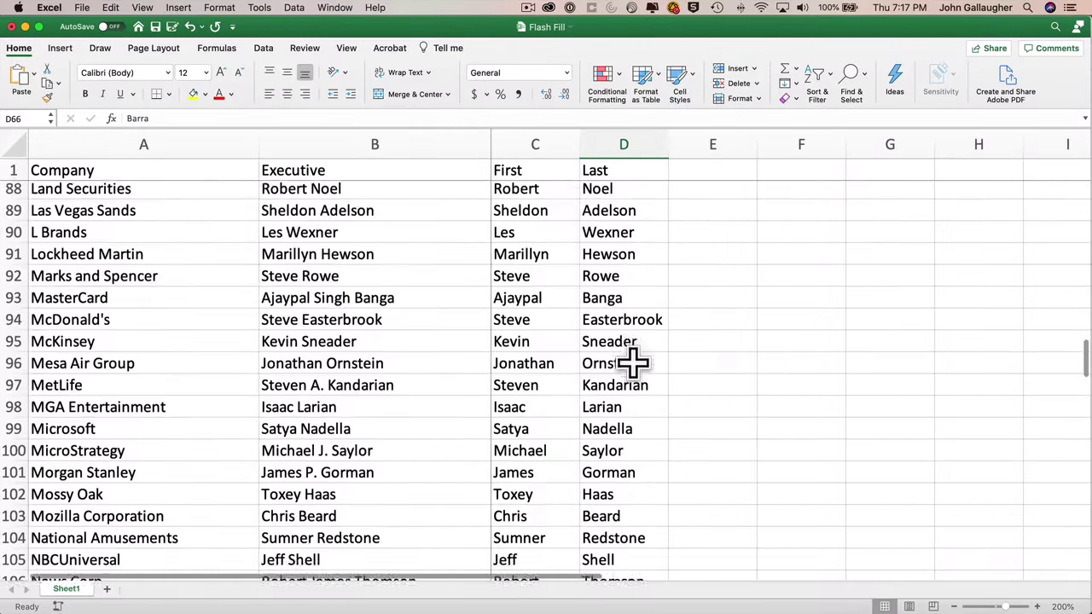
{"action": "scroll", "coordinate": [628, 361], "scroll_direction": "down", "scroll_amount": 14}
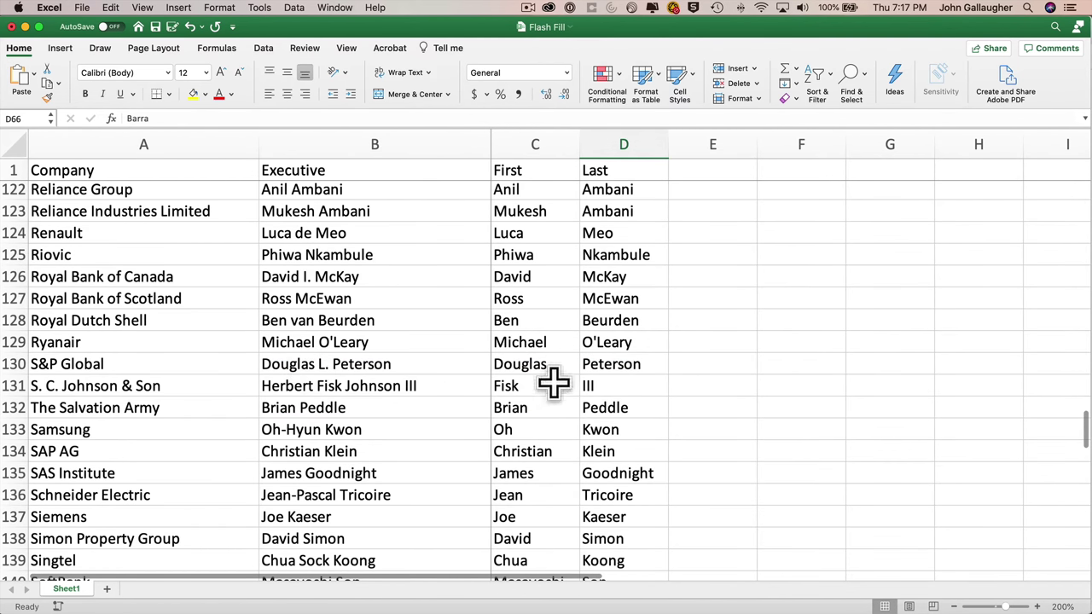
{"action": "left_click", "coordinate": [640, 385]}
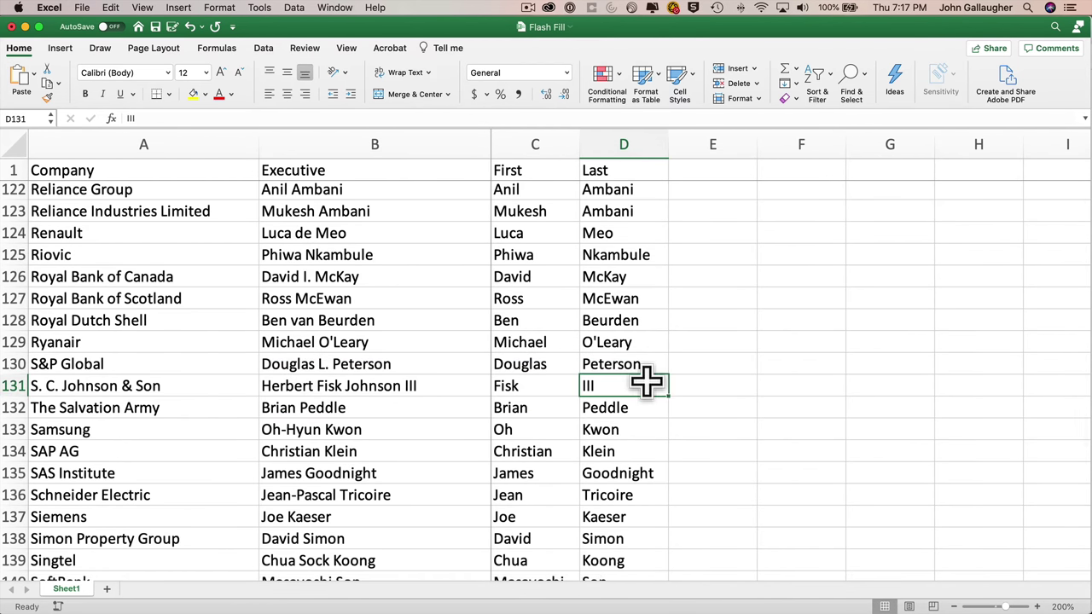
{"action": "type", "text": "Johnson"}
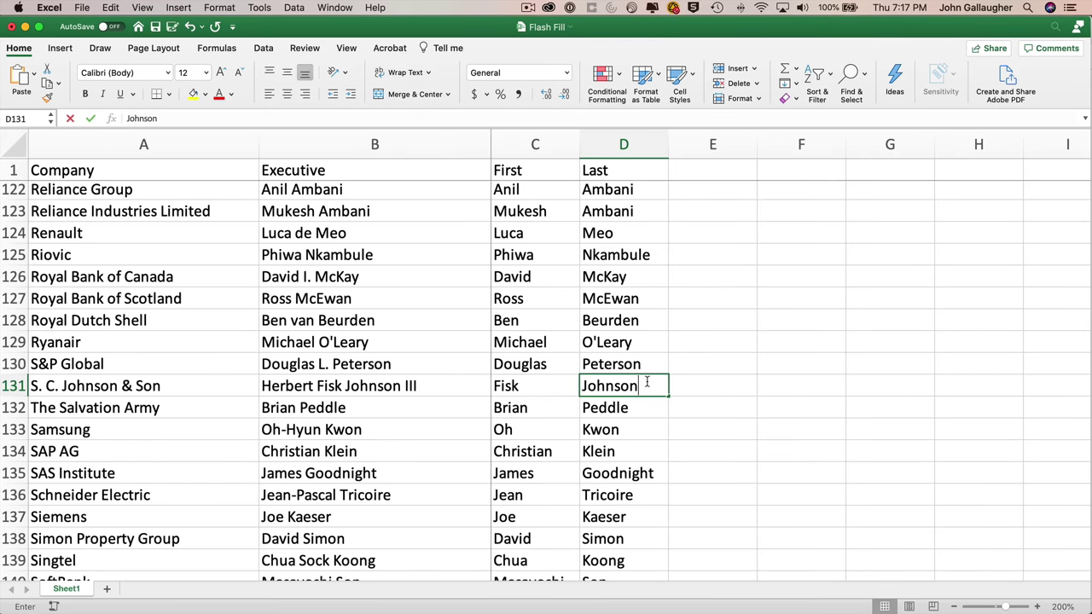
{"action": "key", "text": "Return"}
- Replace the Jr. entry in D147 with Rogers
{"action": "scroll", "coordinate": [646, 383], "scroll_direction": "down", "scroll_amount": 8}
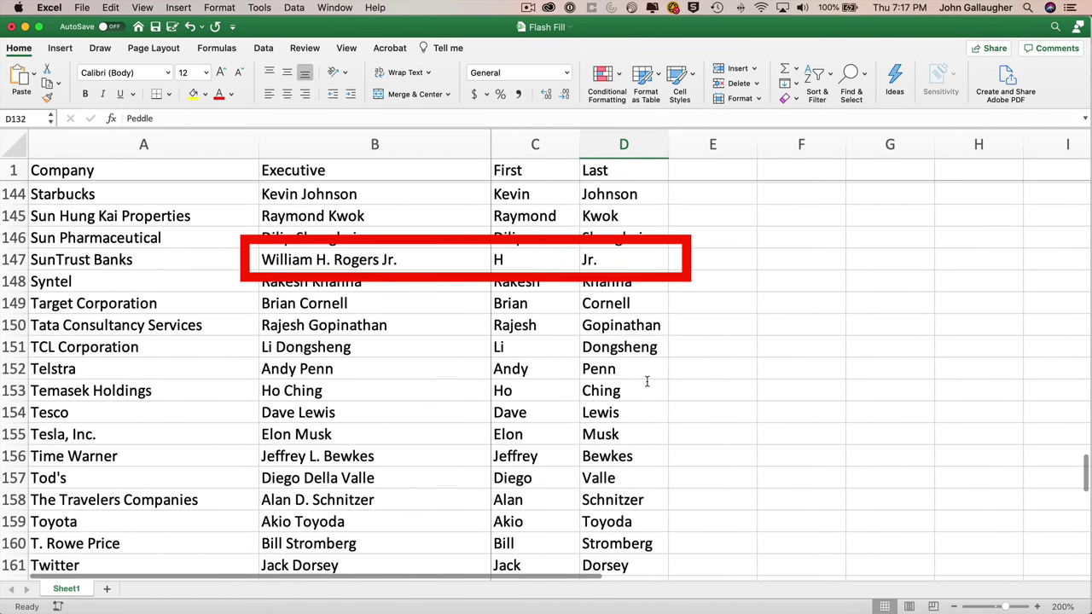
{"action": "left_click", "coordinate": [624, 258]}
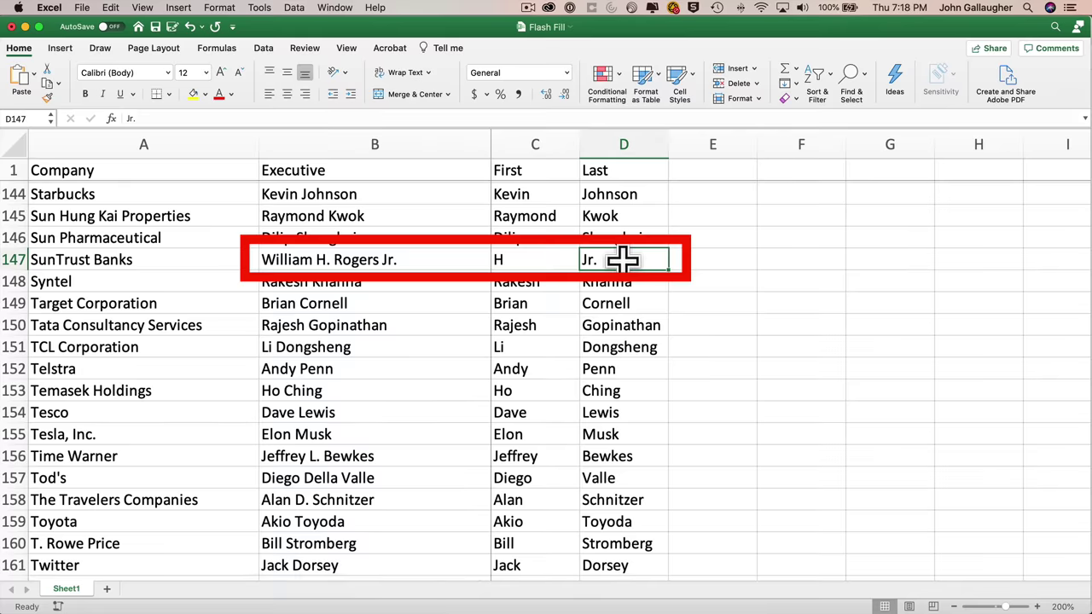
{"action": "type", "text": "Rogers"}
{"action": "key", "text": "Return"}
{"action": "scroll", "coordinate": [623, 262], "scroll_direction": "down", "scroll_amount": 8}
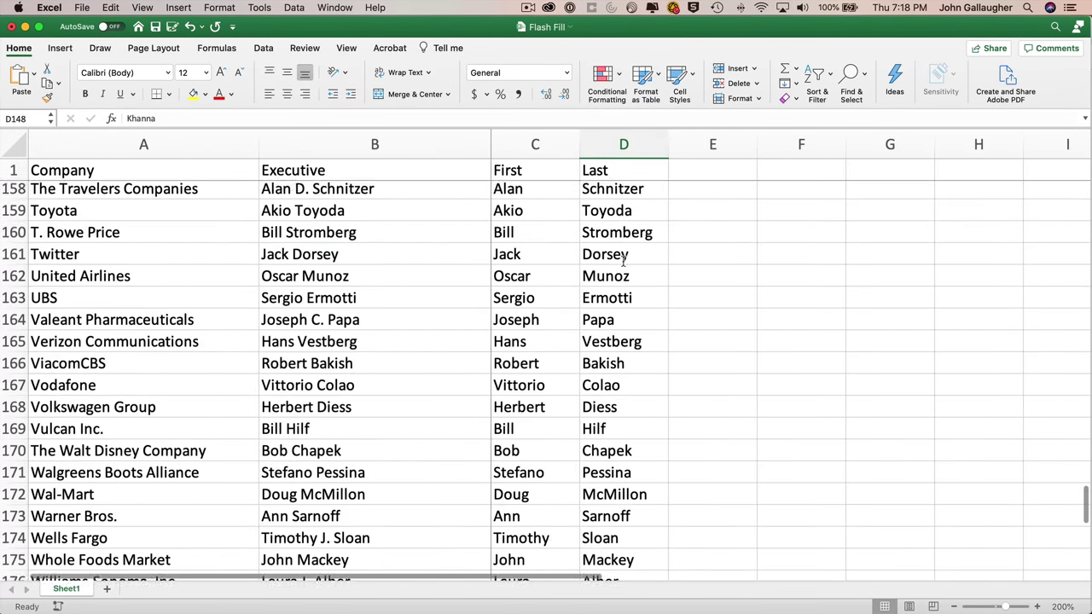
{"action": "scroll", "coordinate": [601, 397], "scroll_direction": "up", "scroll_amount": 20}
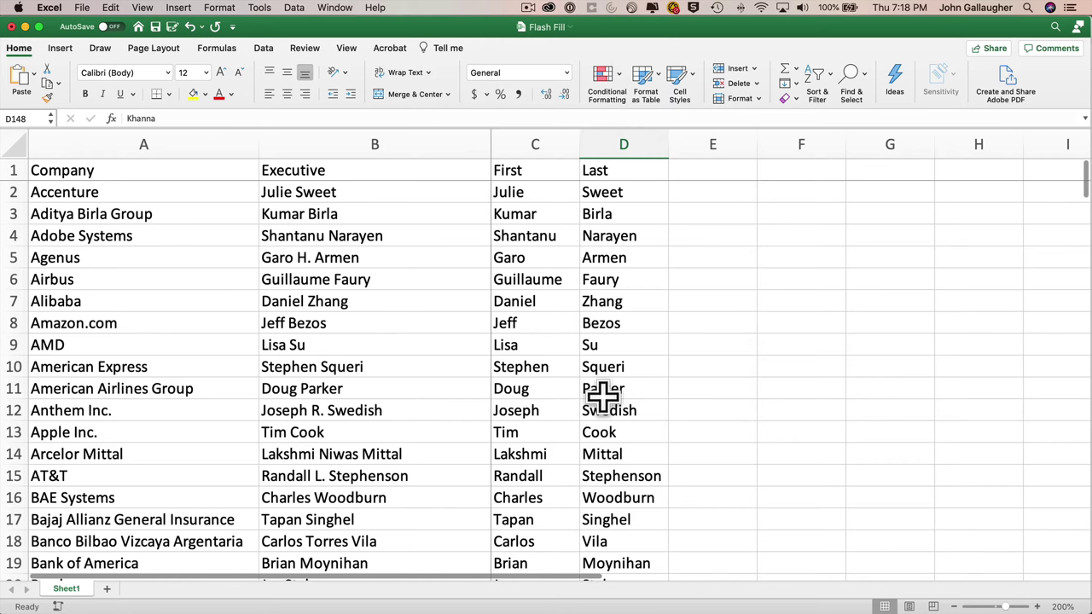
- Add an 'Initials' header in E1 with 'JS' as the example in E2
{"action": "left_click", "coordinate": [708, 172]}
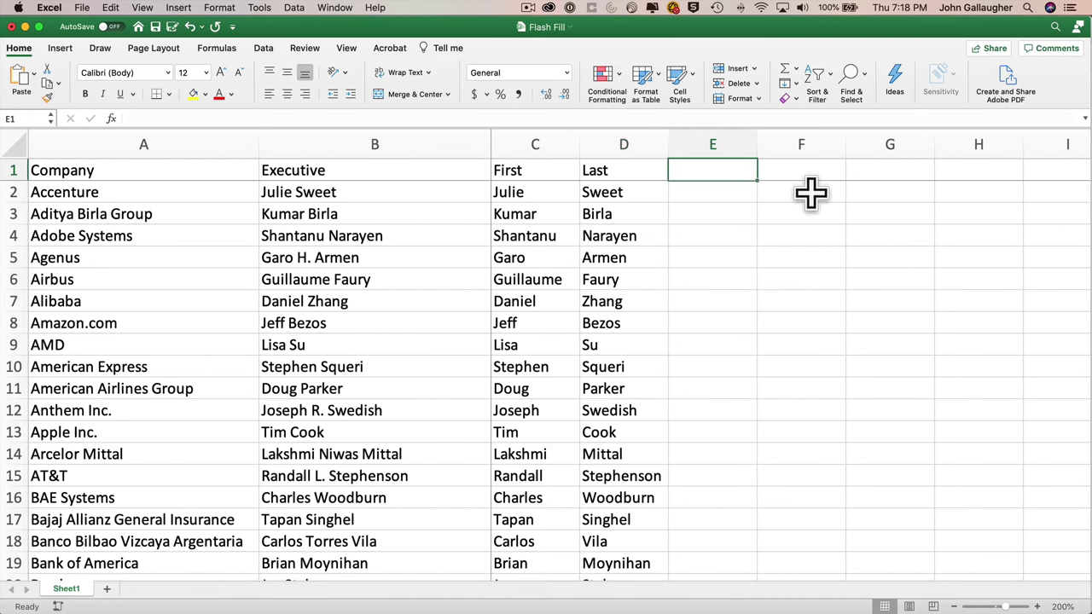
{"action": "type", "text": "Initials"}
{"action": "key", "text": "Return"}
{"action": "type", "text": "JS"}
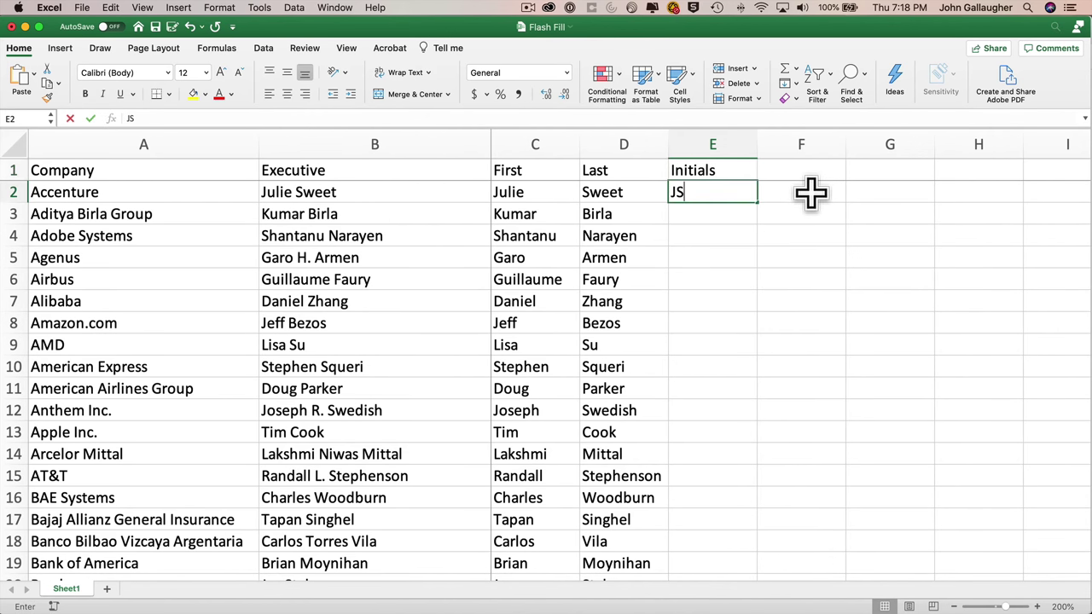
{"action": "key", "text": "Return"}
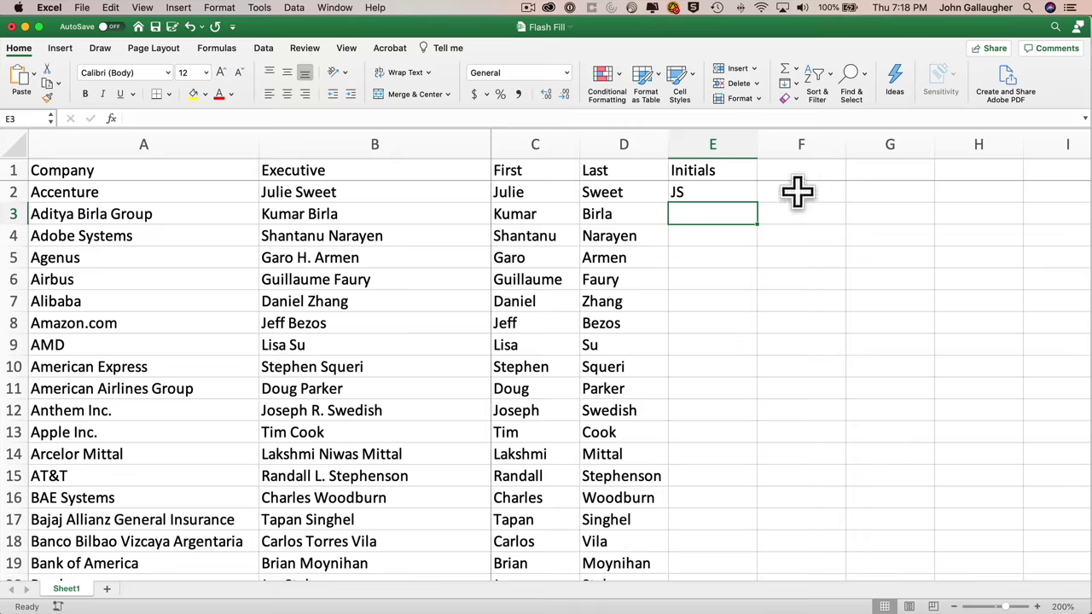
- Flash Fill initials into E2:E180
{"action": "left_click", "coordinate": [733, 192]}
{"action": "scroll", "coordinate": [737, 383], "scroll_direction": "down", "scroll_amount": 10}
{"action": "scroll", "coordinate": [736, 383], "scroll_direction": "down", "scroll_amount": 20}
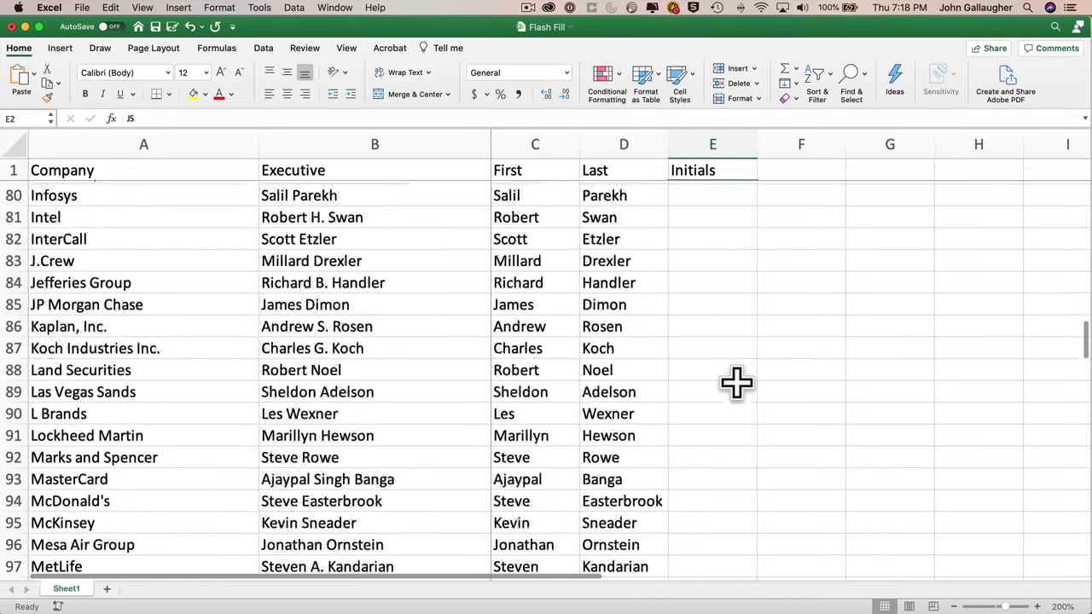
{"action": "scroll", "coordinate": [736, 383], "scroll_direction": "down", "scroll_amount": 4}
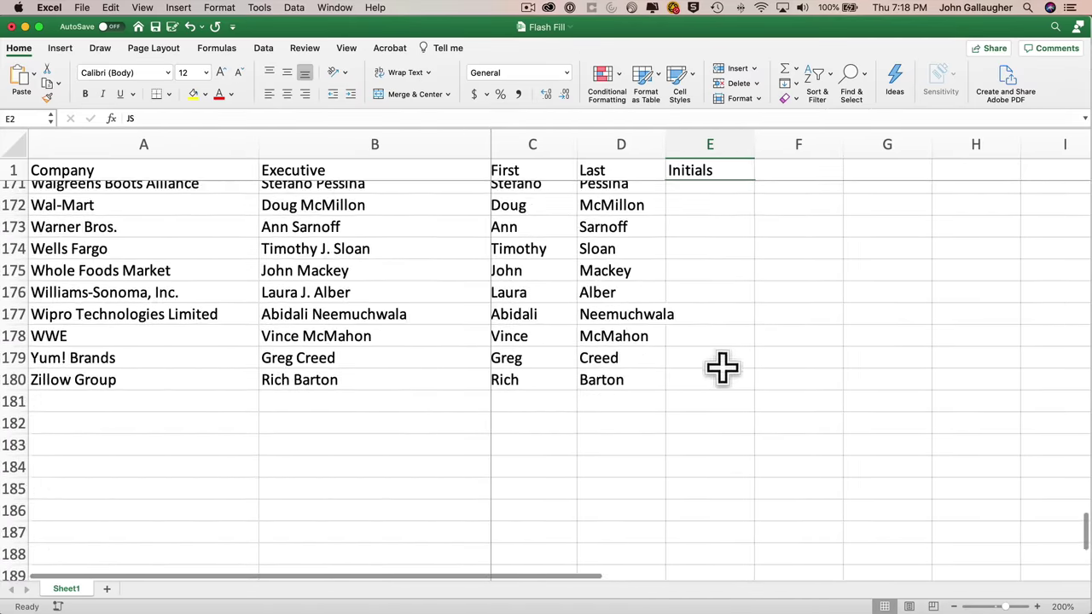
{"action": "left_click", "coordinate": [716, 381], "text": "shift"}
{"action": "left_click", "coordinate": [800, 86]}
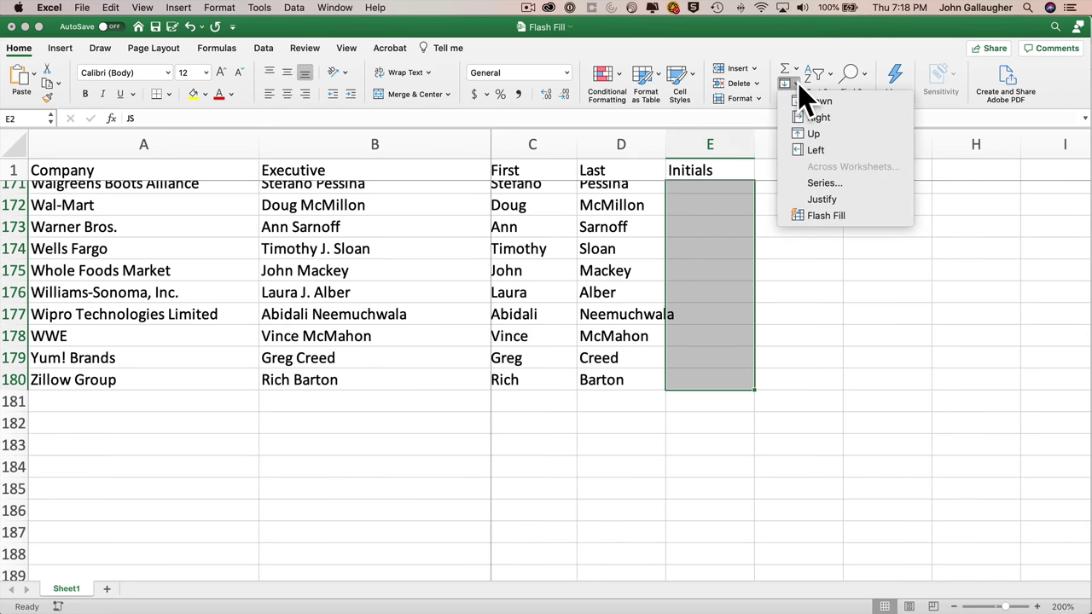
{"action": "left_click", "coordinate": [824, 217]}
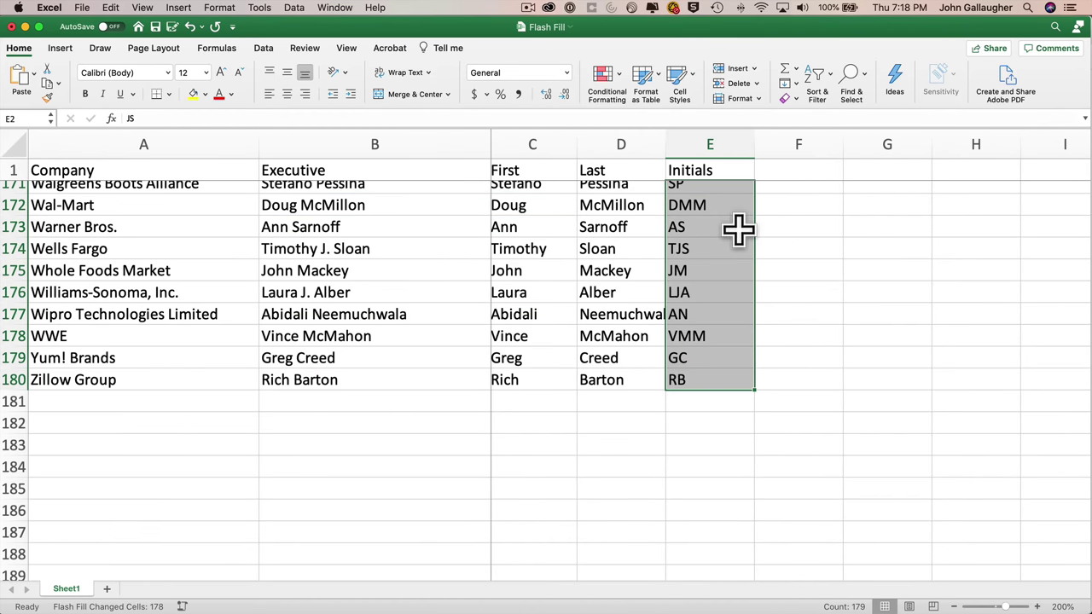
- Overwrite GHA in E5 with GA so Flash Fill drops middle initials
{"action": "scroll", "coordinate": [737, 228], "scroll_direction": "up", "scroll_amount": 20}
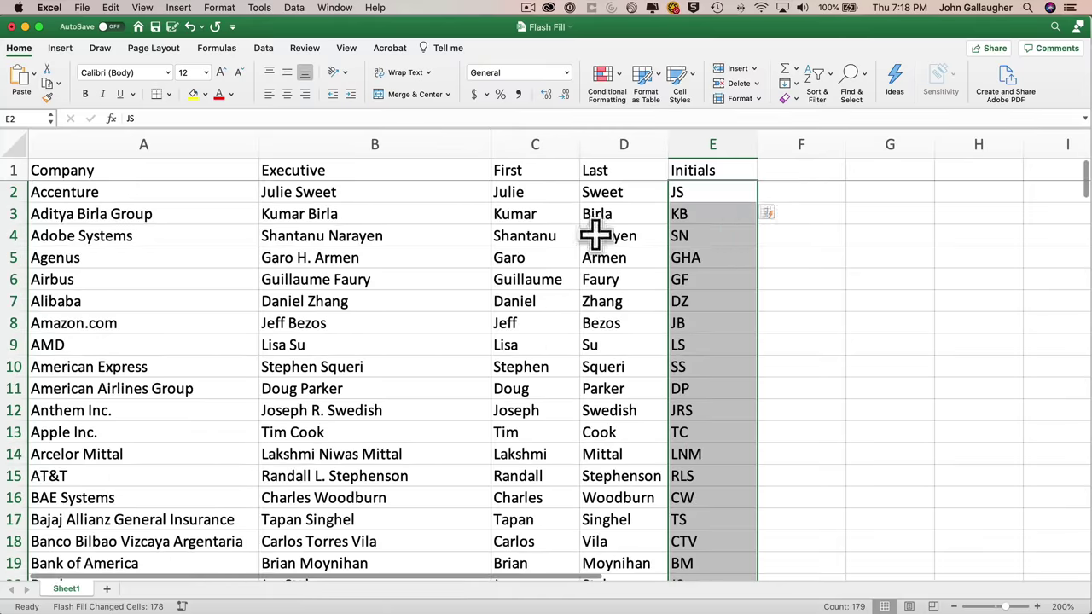
{"action": "left_click", "coordinate": [725, 259]}
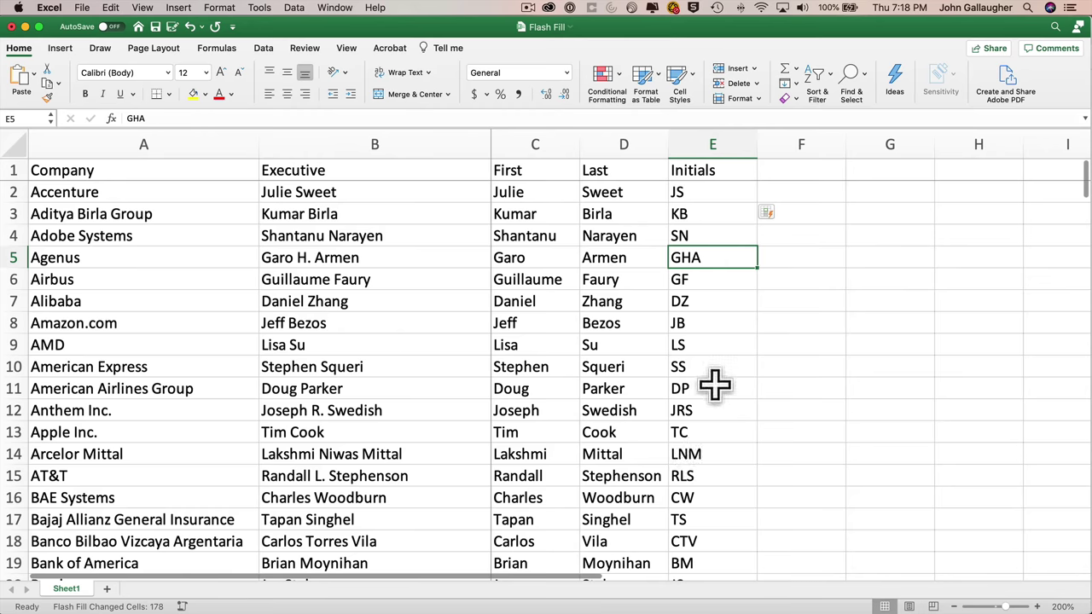
{"action": "type", "text": "GA"}
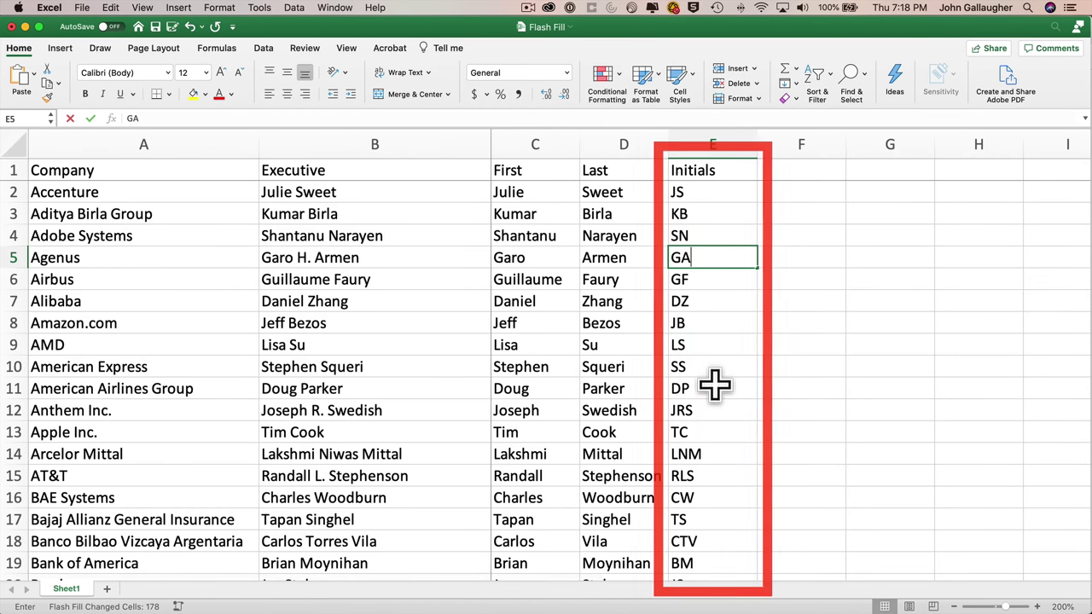
{"action": "key", "text": "Return"}
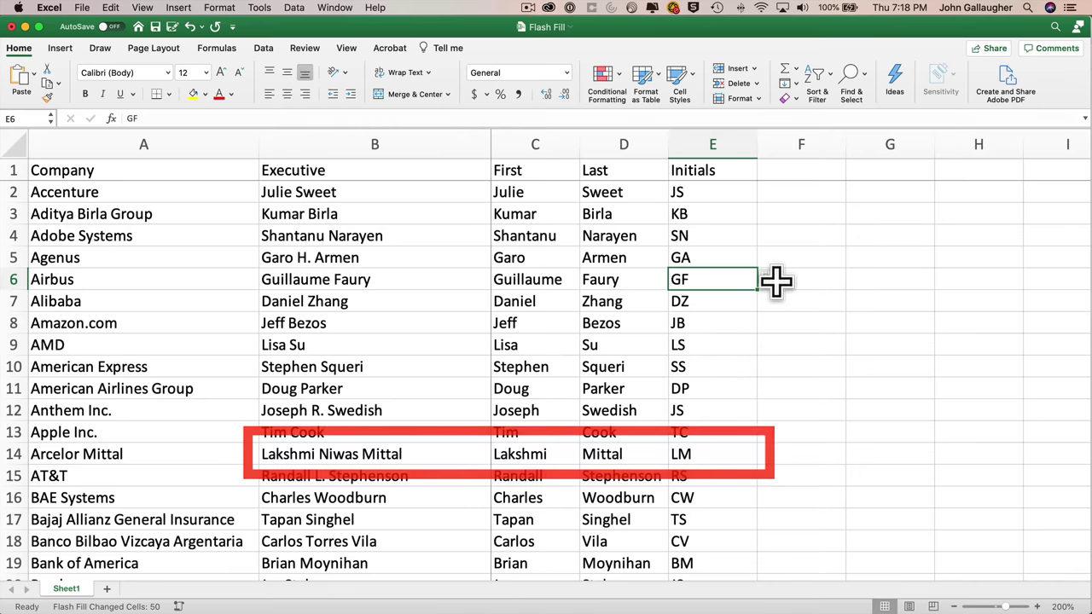
- Replace RJ in E47 with RD so the Jr. suffix is ignored
{"action": "scroll", "coordinate": [725, 481], "scroll_direction": "down", "scroll_amount": 10}
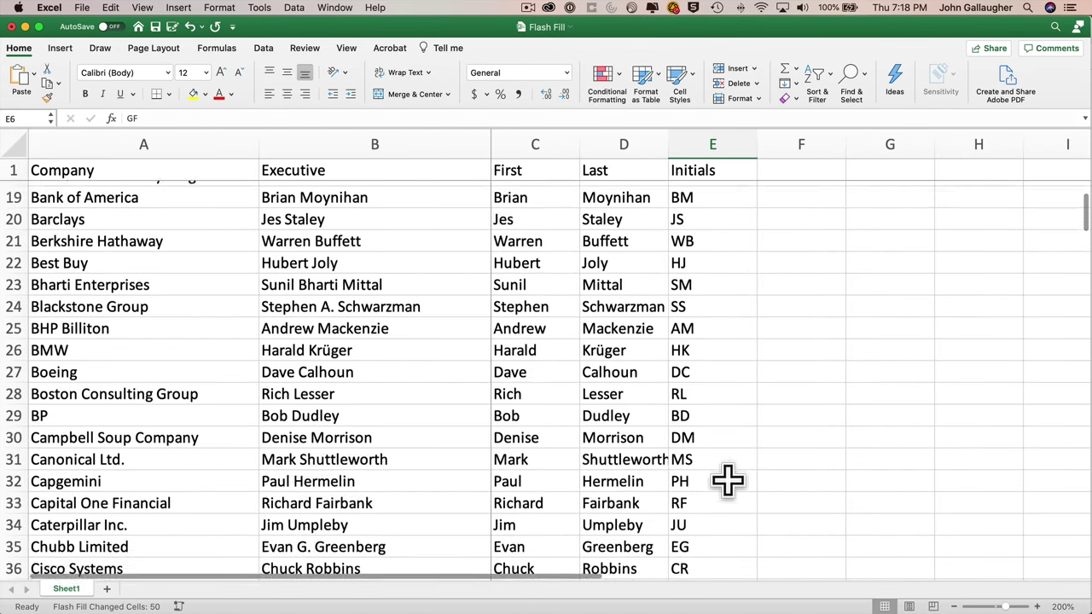
{"action": "scroll", "coordinate": [736, 384], "scroll_direction": "down", "scroll_amount": 3}
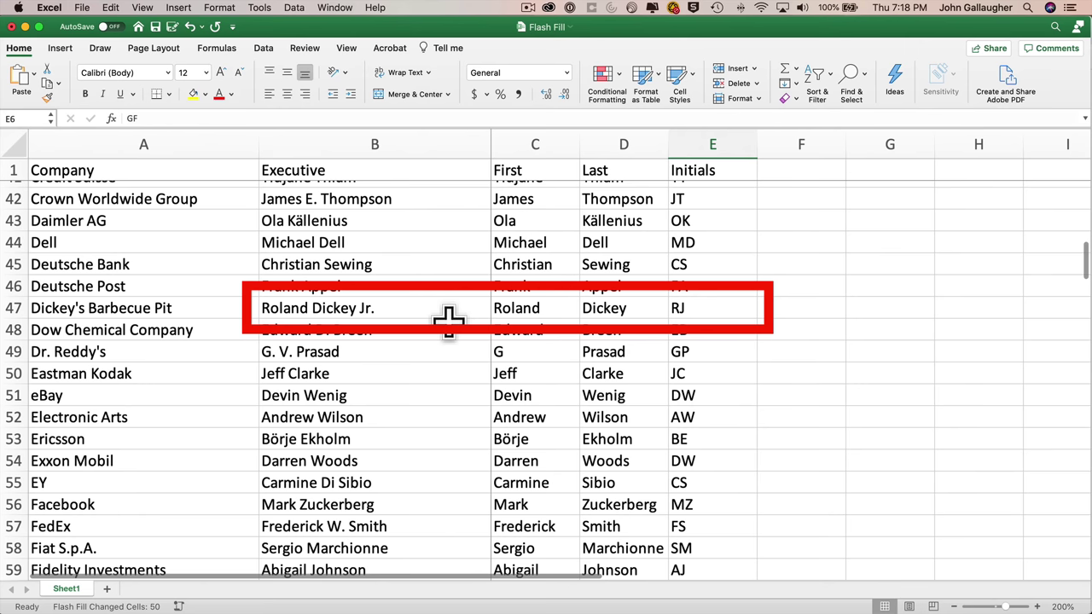
{"action": "left_click", "coordinate": [693, 307]}
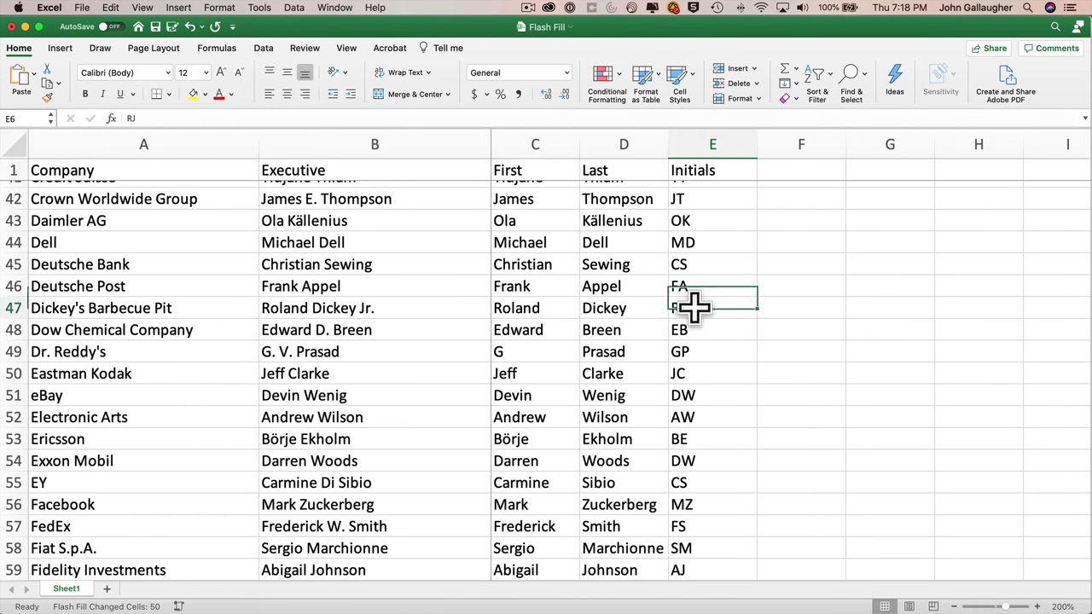
{"action": "type", "text": "RD"}
{"action": "key", "text": "Return"}
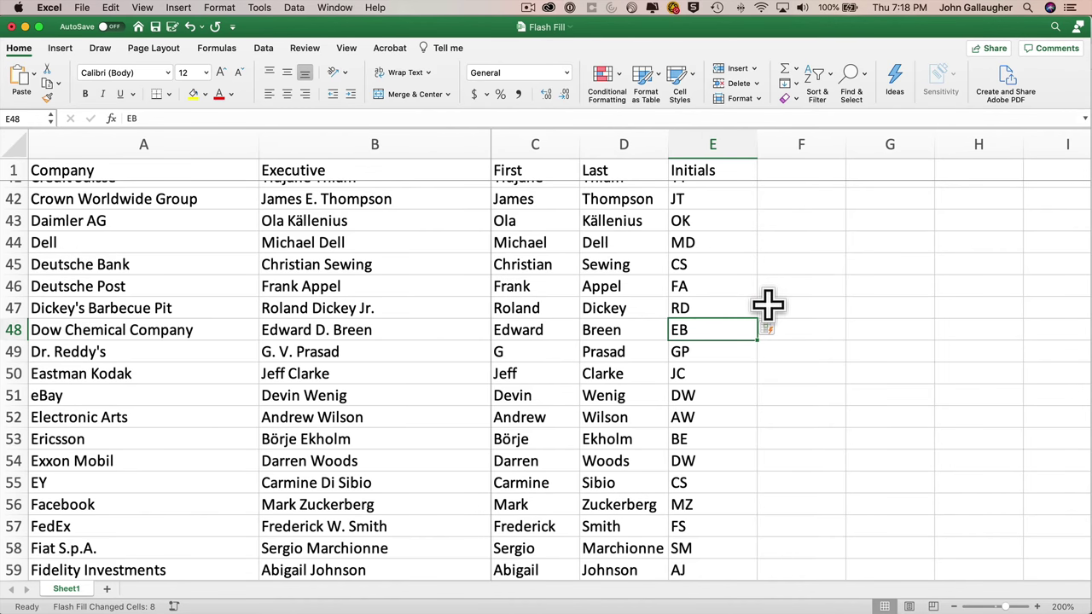
- Replace DMcK in E126 with DM to keep the initials two letters
{"action": "scroll", "coordinate": [624, 445], "scroll_direction": "down", "scroll_amount": 5}
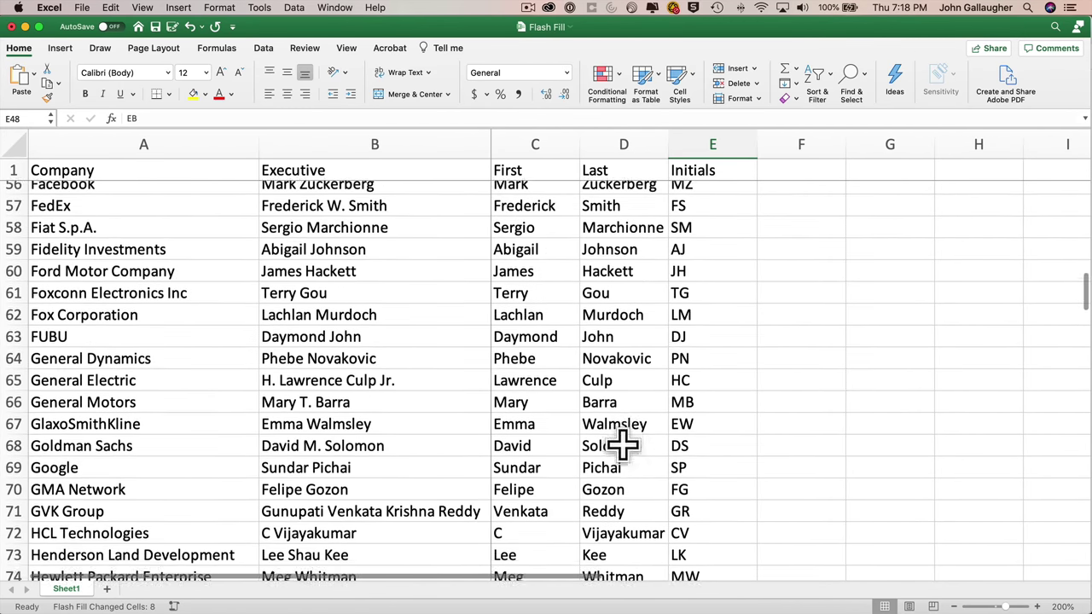
{"action": "scroll", "coordinate": [624, 445], "scroll_direction": "down", "scroll_amount": 1}
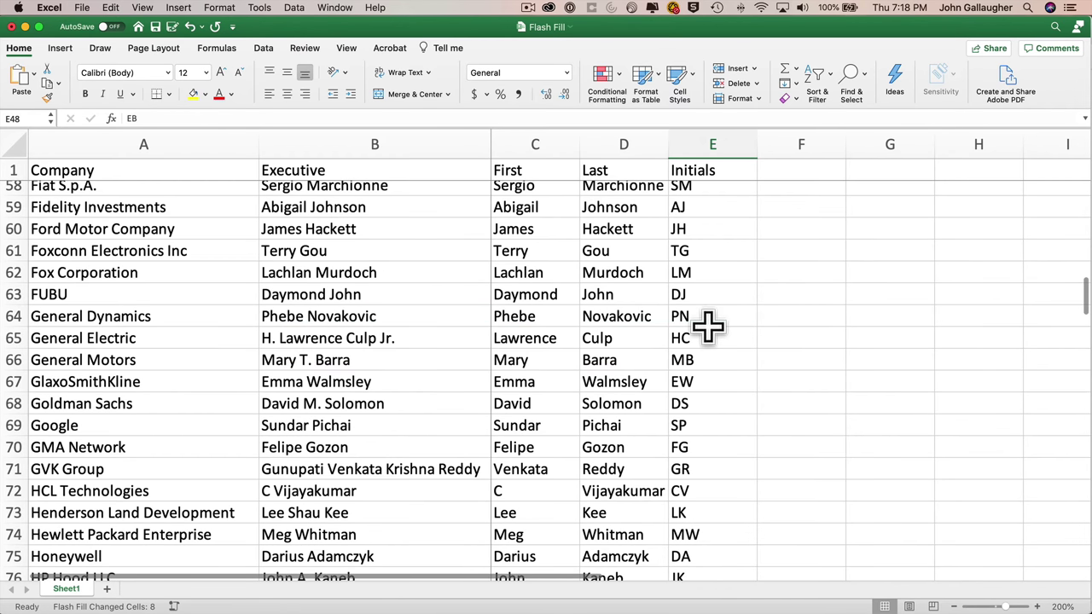
{"action": "scroll", "coordinate": [674, 431], "scroll_direction": "down", "scroll_amount": 5}
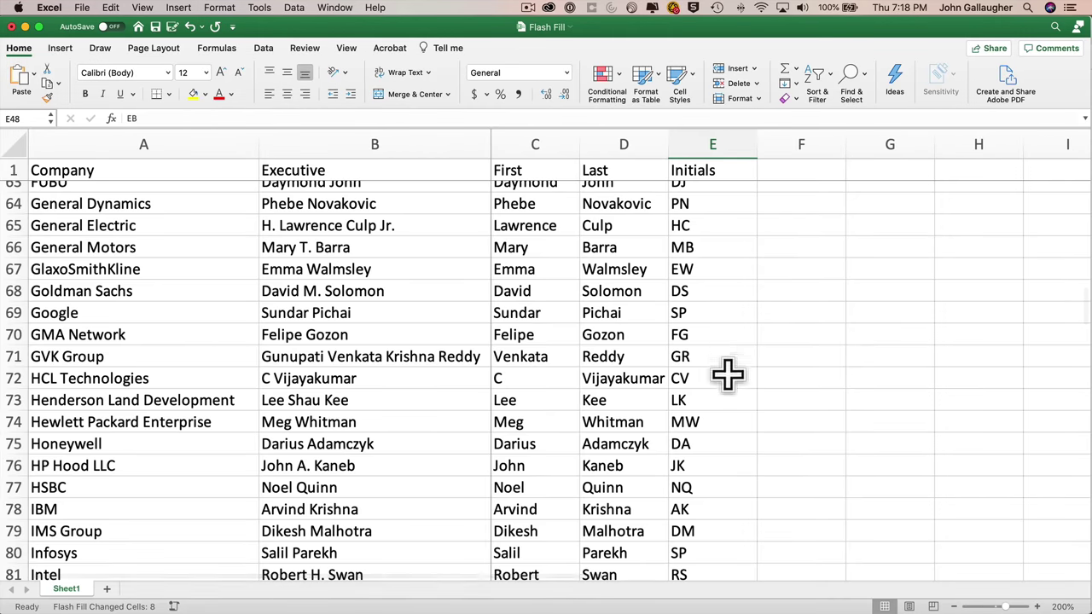
{"action": "scroll", "coordinate": [730, 375], "scroll_direction": "down", "scroll_amount": 15}
{"action": "scroll", "coordinate": [729, 387], "scroll_direction": "down", "scroll_amount": 12}
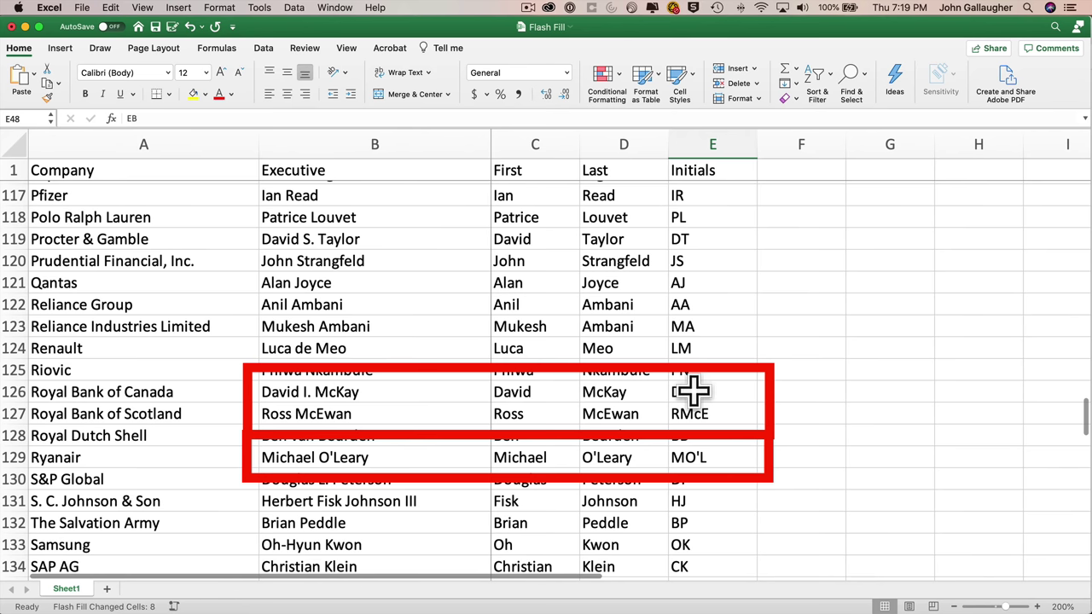
{"action": "left_click", "coordinate": [725, 392]}
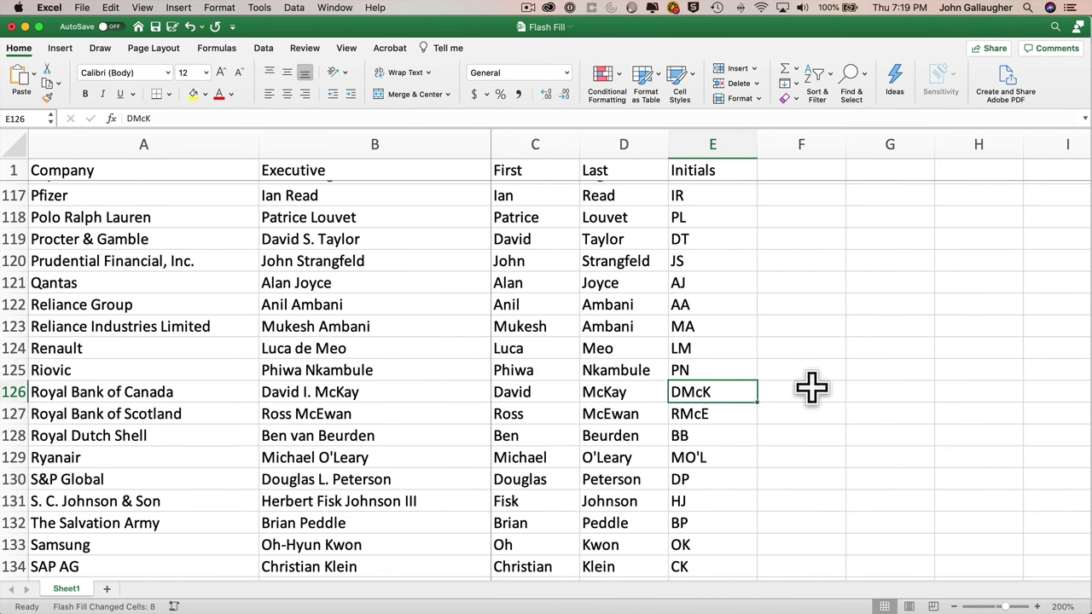
{"action": "type", "text": "DM"}
{"action": "key", "text": "Return"}
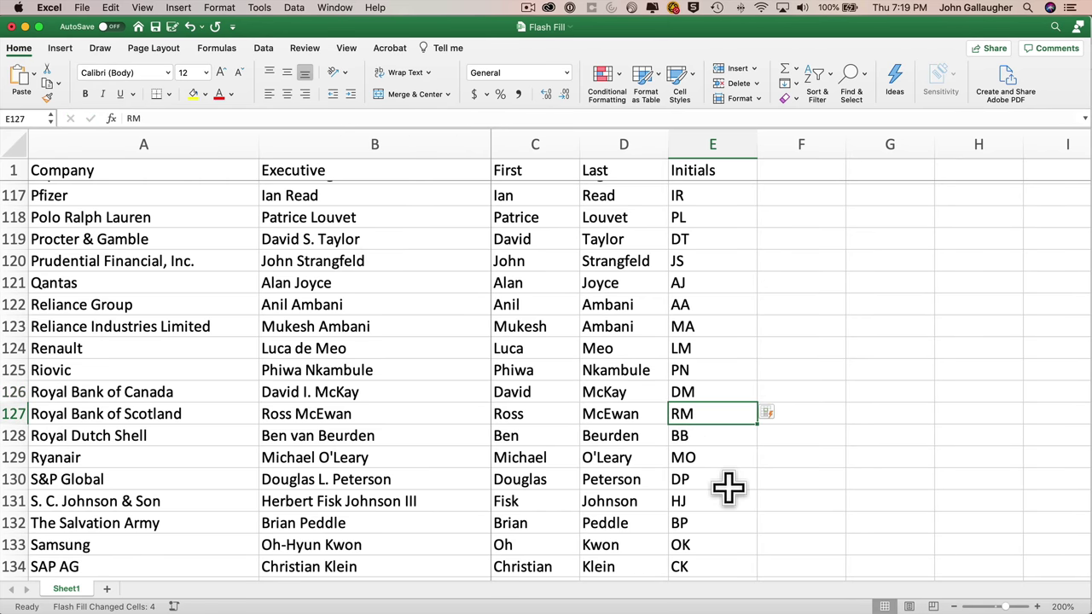
{"action": "scroll", "coordinate": [728, 488], "scroll_direction": "down", "scroll_amount": 8}
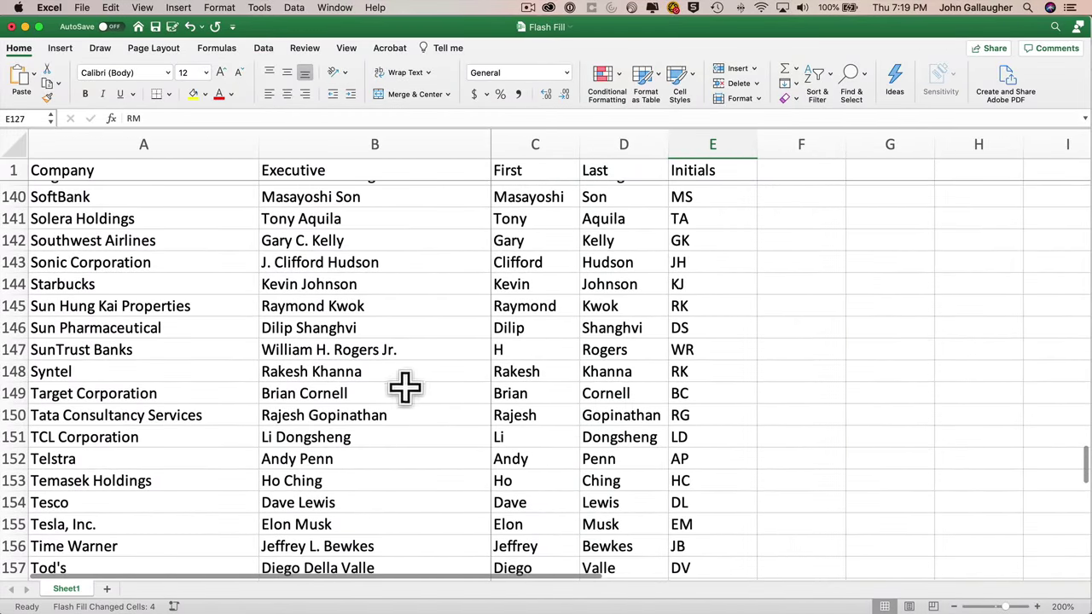
{"action": "scroll", "coordinate": [722, 482], "scroll_direction": "down", "scroll_amount": 4}
{"action": "scroll", "coordinate": [722, 482], "scroll_direction": "down", "scroll_amount": 6}
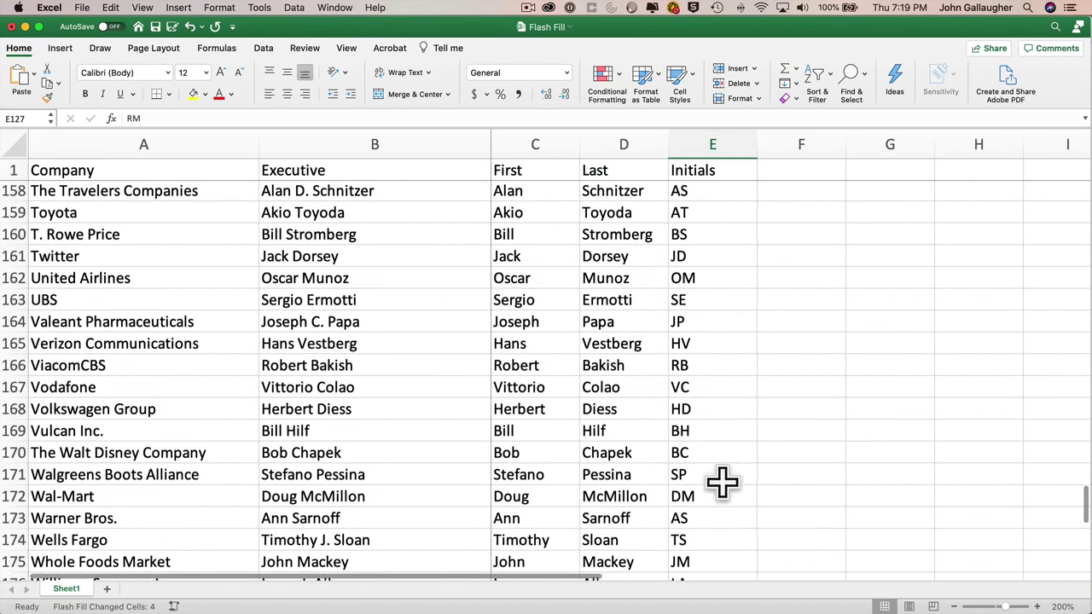
{"action": "scroll", "coordinate": [721, 482], "scroll_direction": "up", "scroll_amount": 3}
{"action": "scroll", "coordinate": [721, 482], "scroll_direction": "up", "scroll_amount": 20}
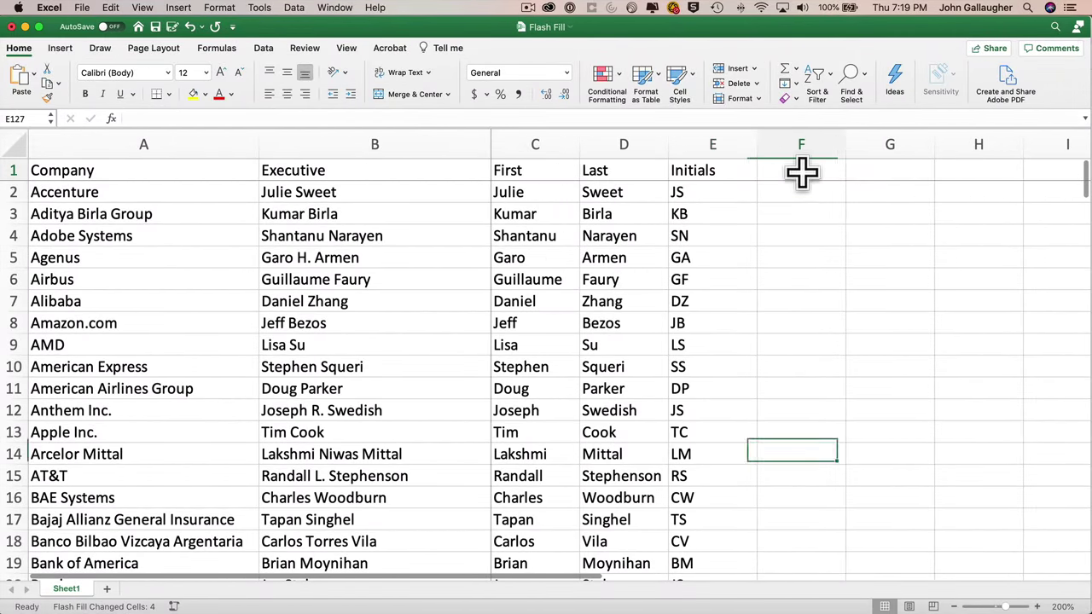
{"action": "left_click", "coordinate": [801, 173]}
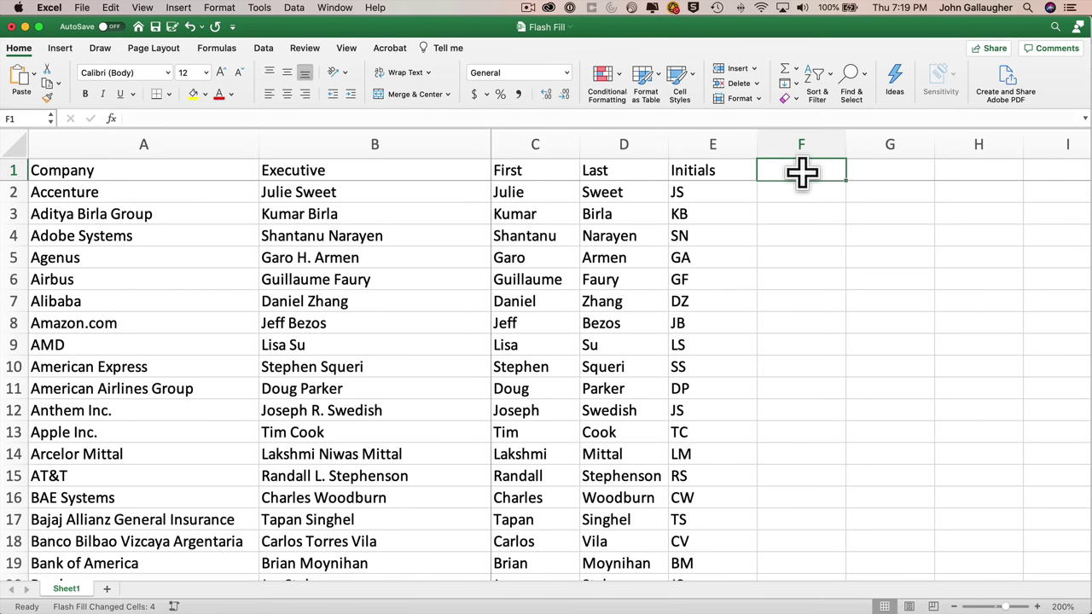
- Head F1 'LAST, F' and enter the first executive's uppercase surname, comma and first initial in F2
{"action": "type", "text": "LAST, F"}
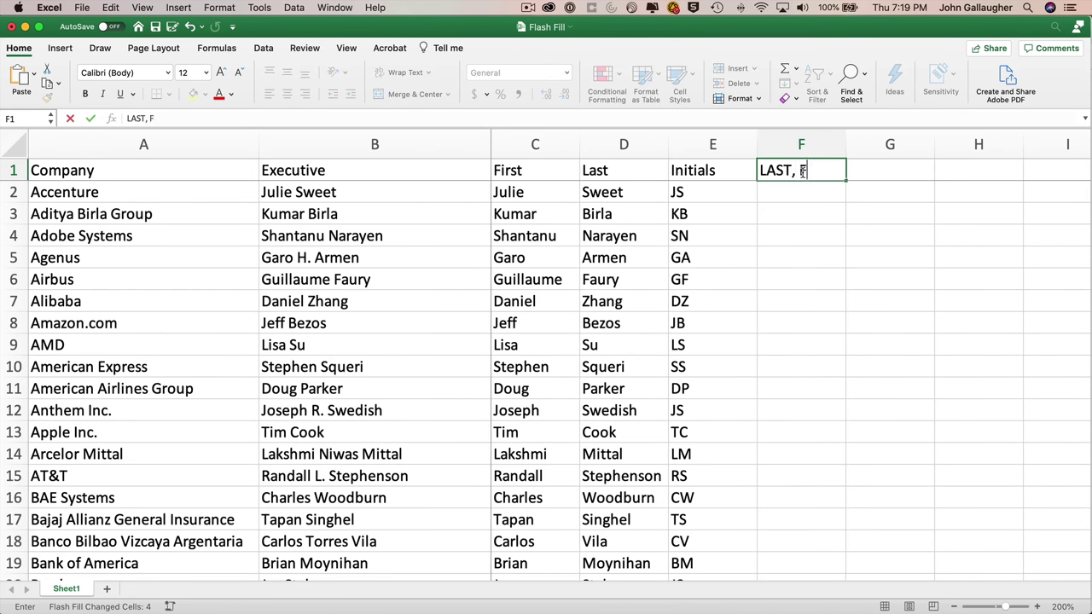
{"action": "key", "text": "Return"}
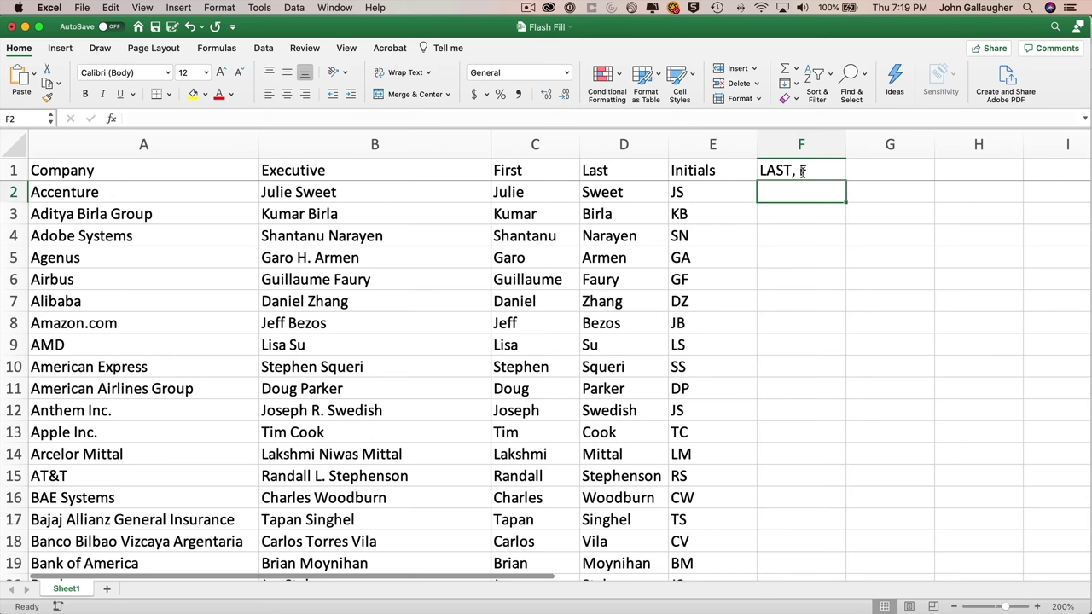
{"action": "type", "text": "SWE"}
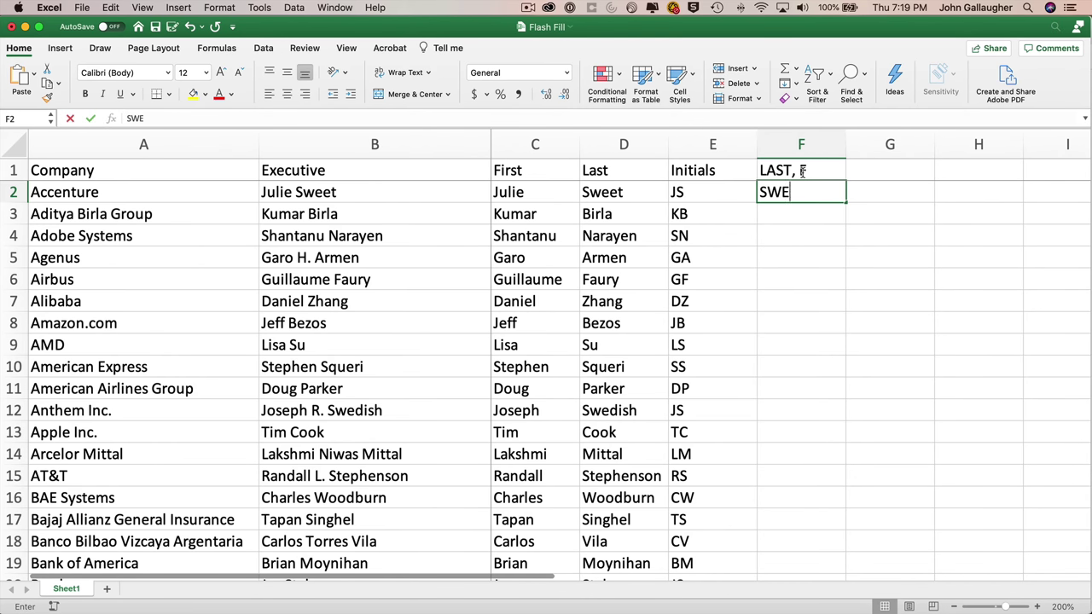
{"action": "type", "text": "ET, J"}
{"action": "key", "text": "Return"}
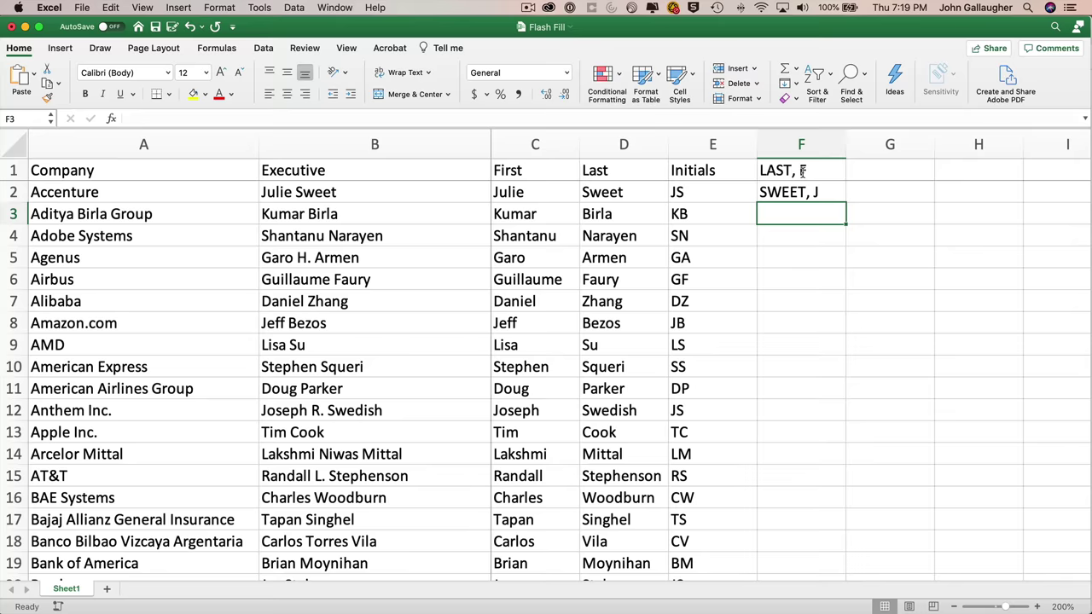
- Select the range F2:F180 and bring up the Home Fill options
{"action": "left_click", "coordinate": [802, 188]}
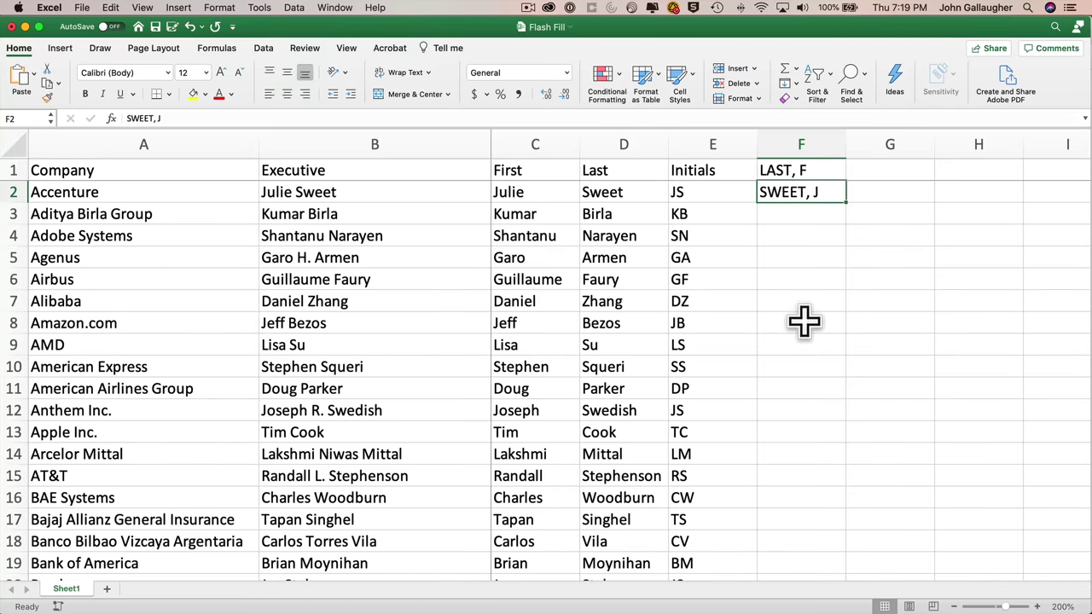
{"action": "scroll", "coordinate": [804, 321], "scroll_direction": "down", "scroll_amount": 20}
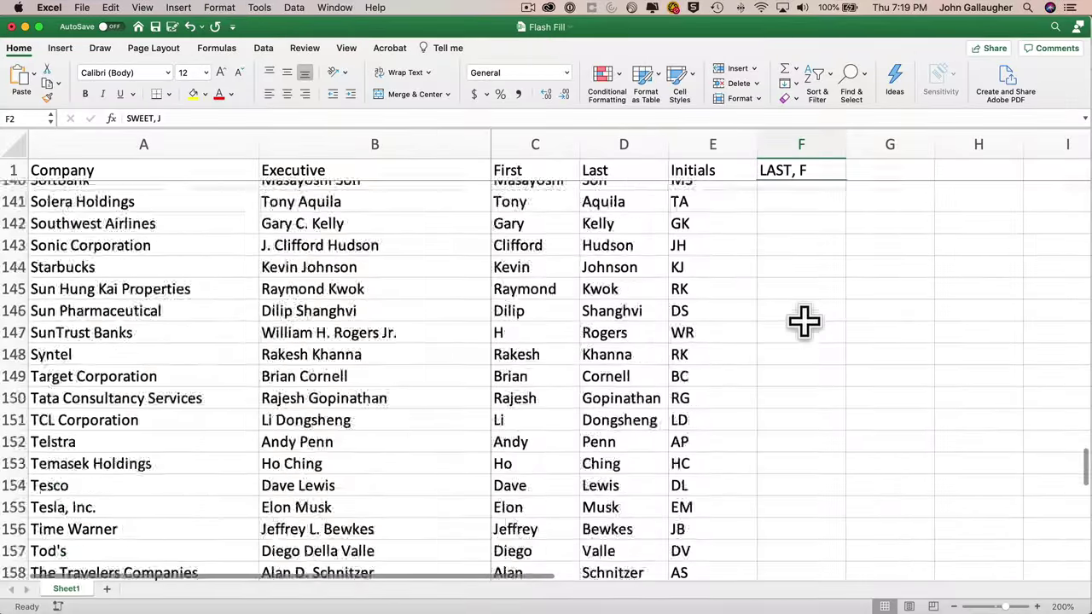
{"action": "scroll", "coordinate": [803, 321], "scroll_direction": "down", "scroll_amount": 10}
{"action": "left_click", "coordinate": [805, 345], "text": "shift"}
{"action": "left_click", "coordinate": [799, 83]}
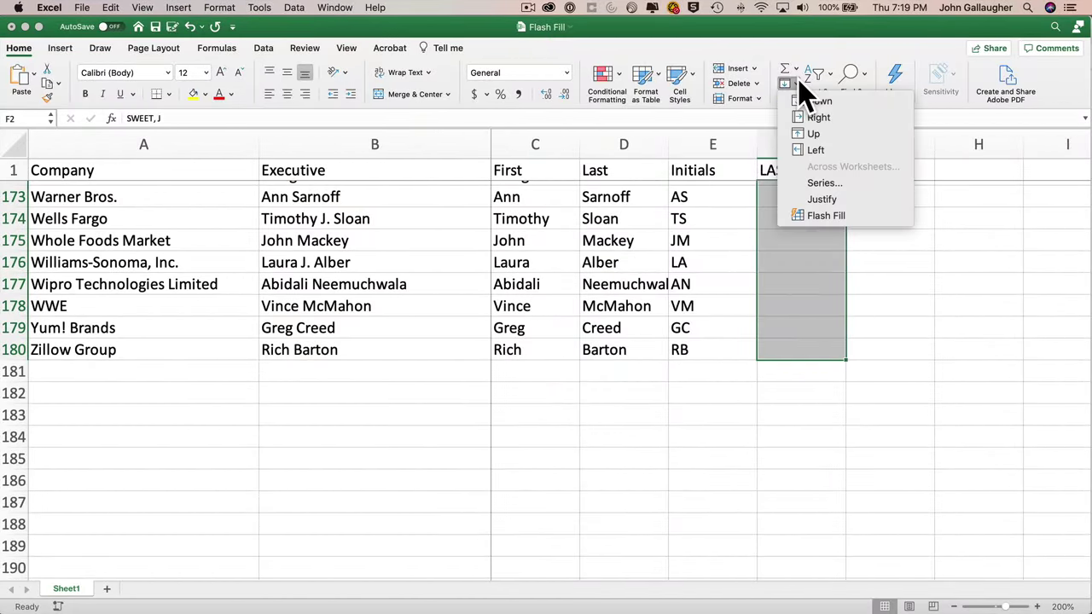
- Flash Fill F2:F180 with uppercase 'SURNAME, initial' entries, changing 178 cells, and review them
{"action": "left_click", "coordinate": [826, 215]}
{"action": "scroll", "coordinate": [818, 228], "scroll_direction": "up", "scroll_amount": 20}
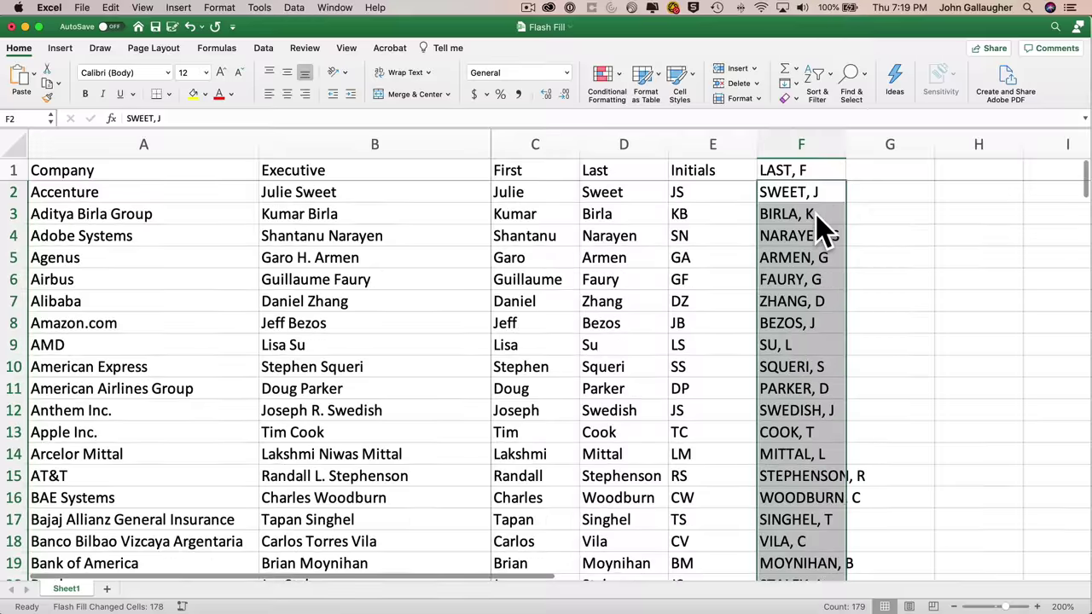
{"action": "scroll", "coordinate": [817, 322], "scroll_direction": "down", "scroll_amount": 9}
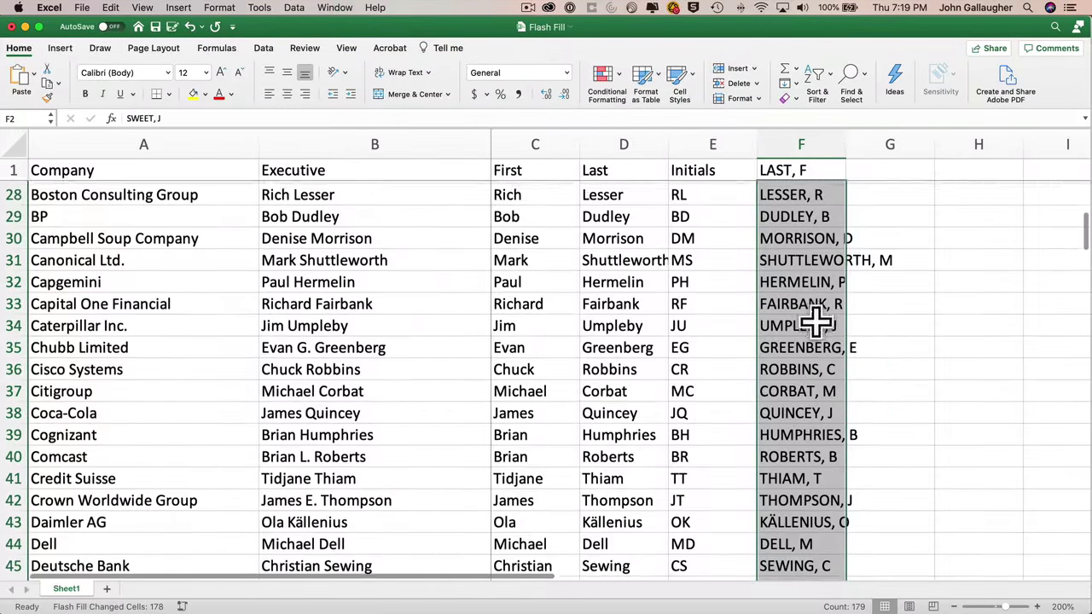
{"action": "scroll", "coordinate": [817, 321], "scroll_direction": "down", "scroll_amount": 4}
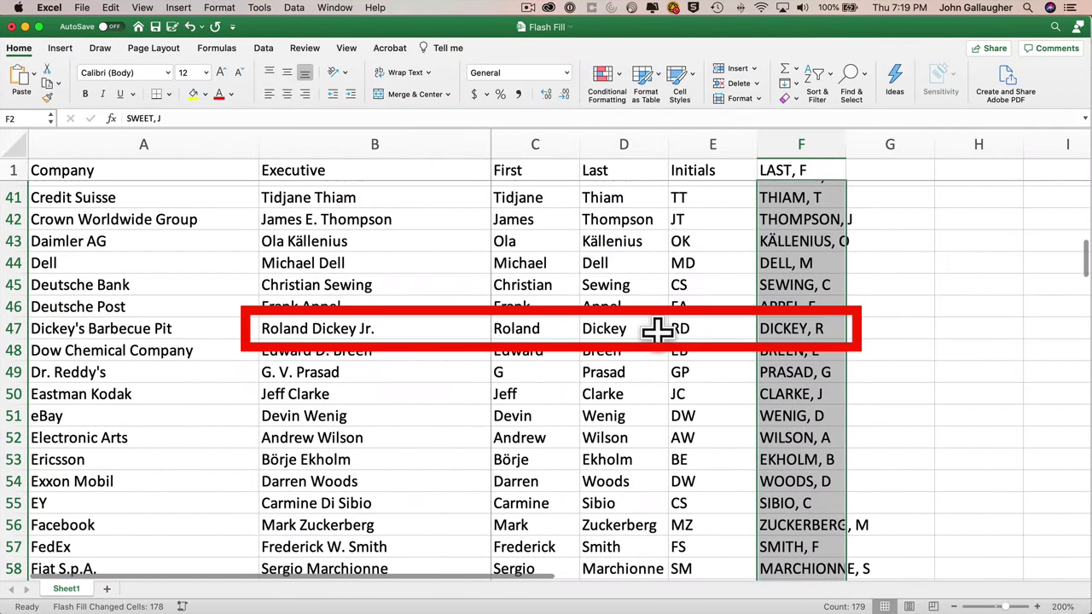
{"action": "scroll", "coordinate": [799, 414], "scroll_direction": "down", "scroll_amount": 20}
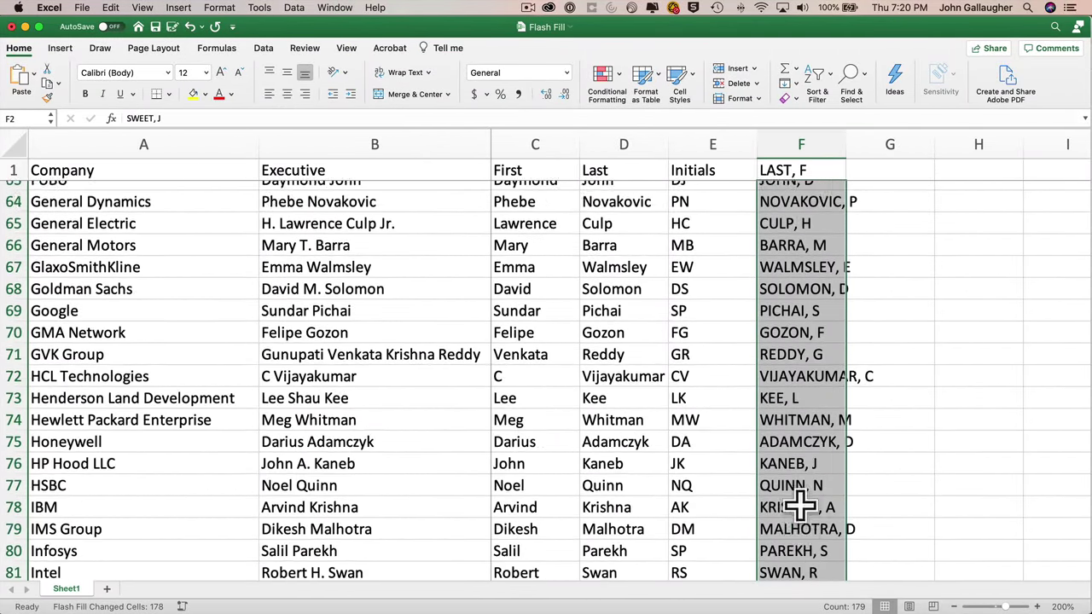
{"action": "scroll", "coordinate": [800, 507], "scroll_direction": "down", "scroll_amount": 20}
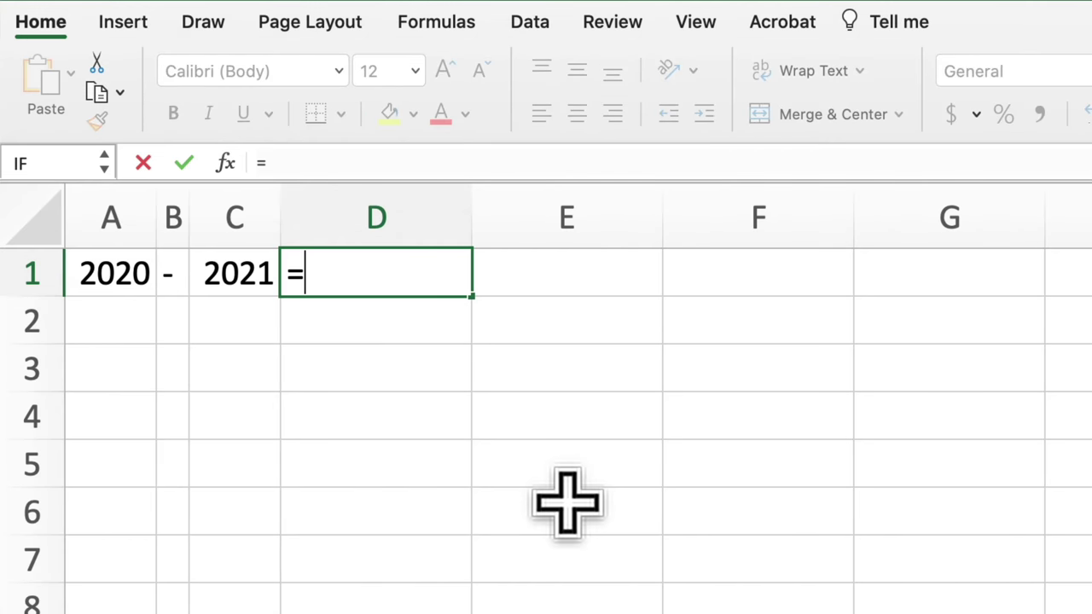
- Enter =CONCAT(A1:C1) in D1 so it shows 2020-2021
{"action": "type", "text": "CONC"}
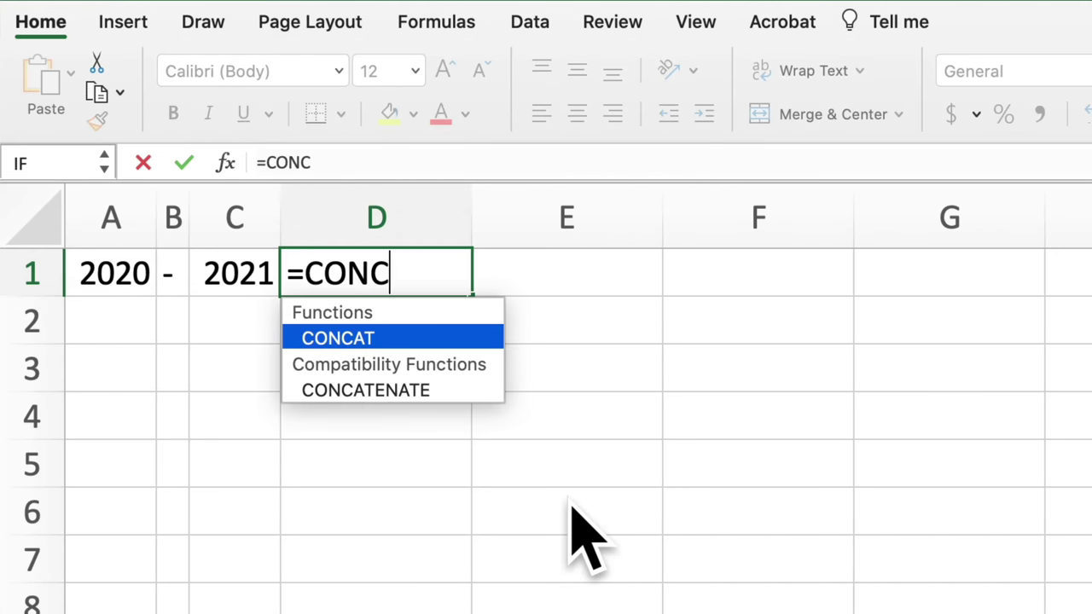
{"action": "key", "text": "Tab"}
{"action": "left_click", "coordinate": [109, 271]}
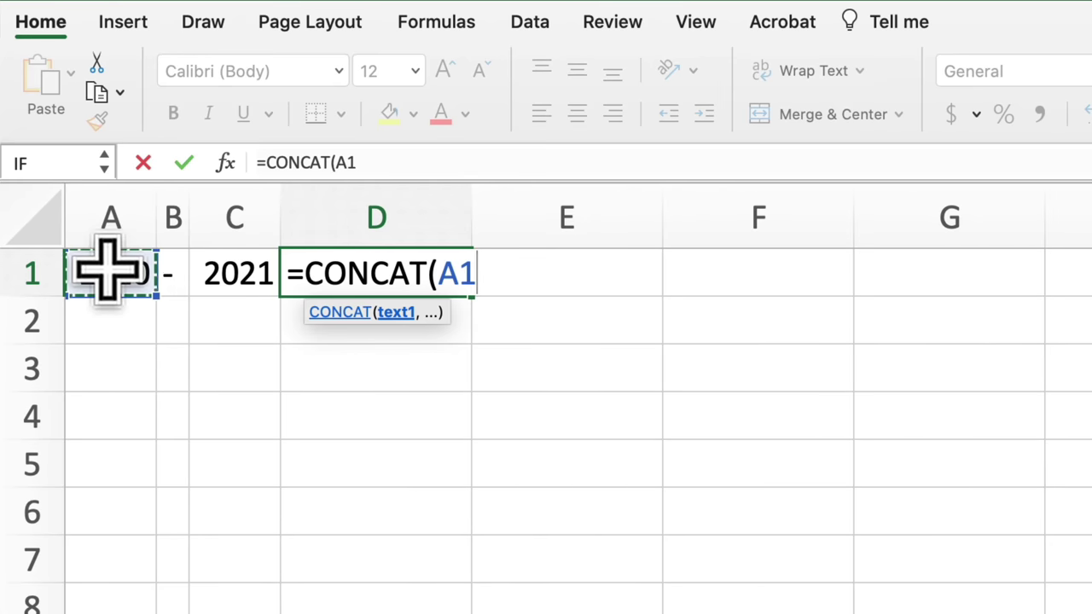
{"action": "left_click_drag", "start_coordinate": [108, 271], "coordinate": [231, 267]}
{"action": "type", "text": ")"}
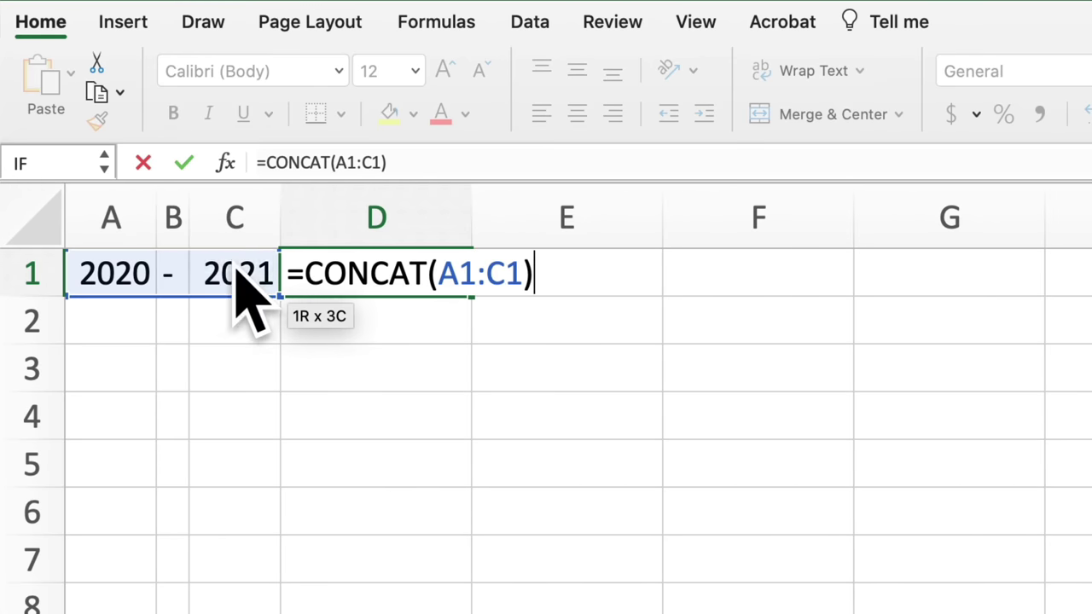
{"action": "left_click", "coordinate": [395, 290]}
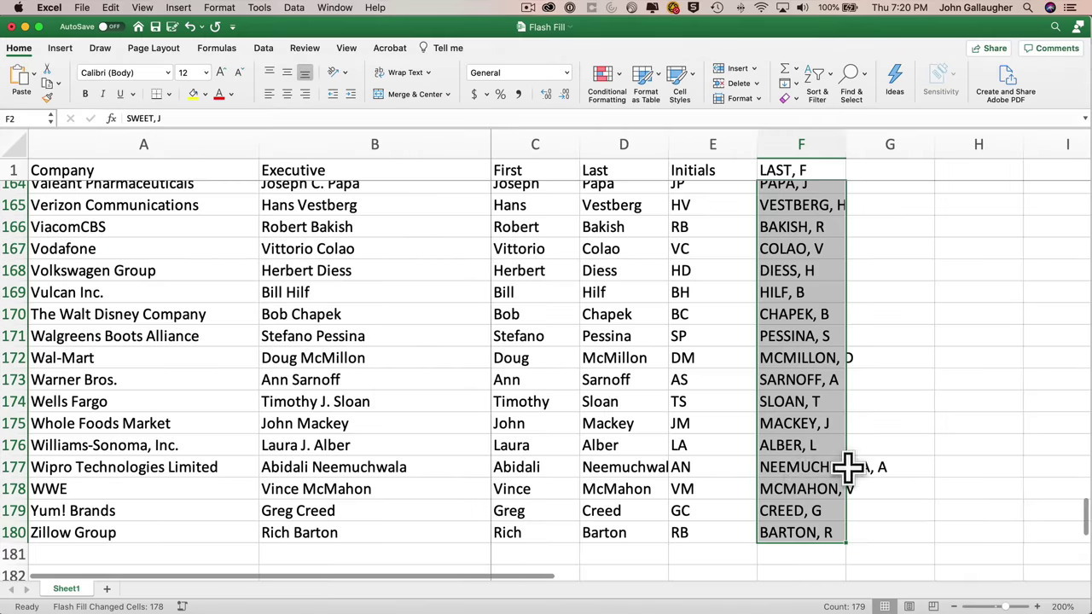
- With G1 selected, accept the LAST, F Flash Fill suggestions so they are finalised
{"action": "scroll", "coordinate": [827, 350], "scroll_direction": "up", "scroll_amount": 15}
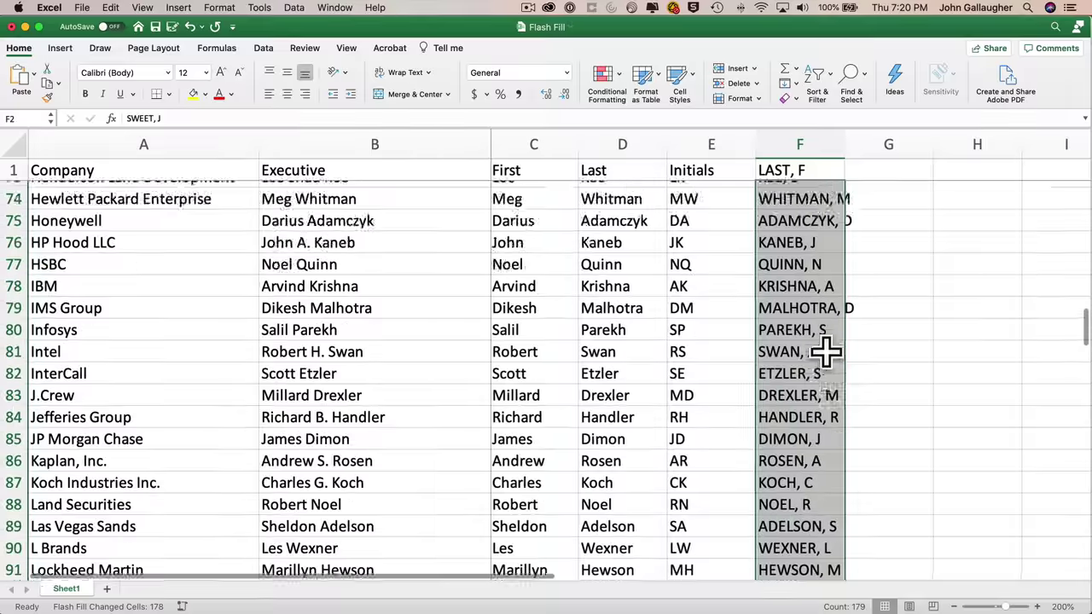
{"action": "scroll", "coordinate": [827, 351], "scroll_direction": "up", "scroll_amount": 12}
{"action": "left_click", "coordinate": [870, 169]}
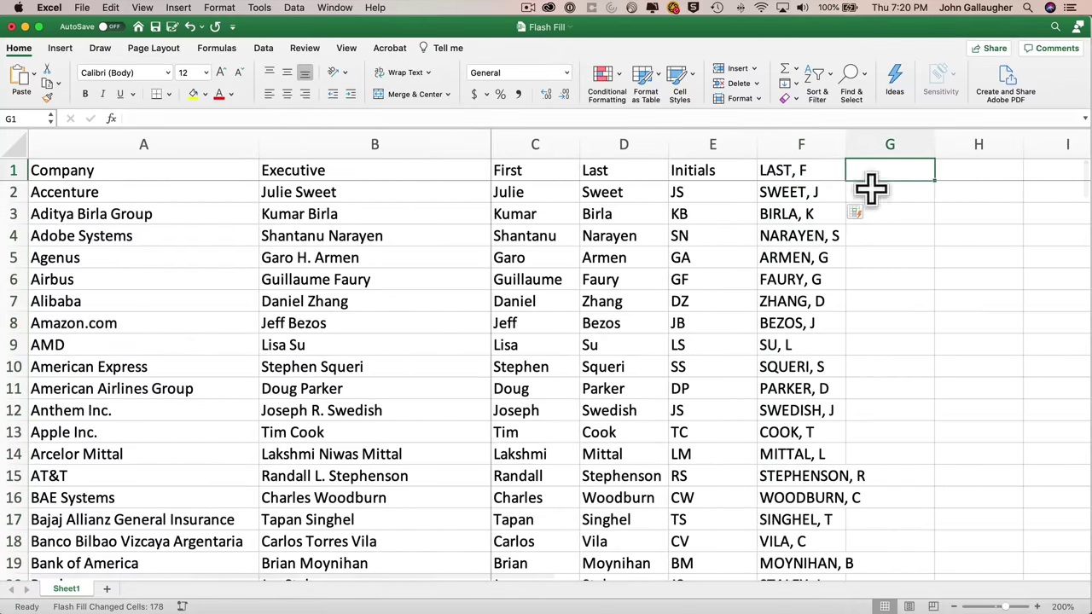
{"action": "left_click", "coordinate": [860, 214]}
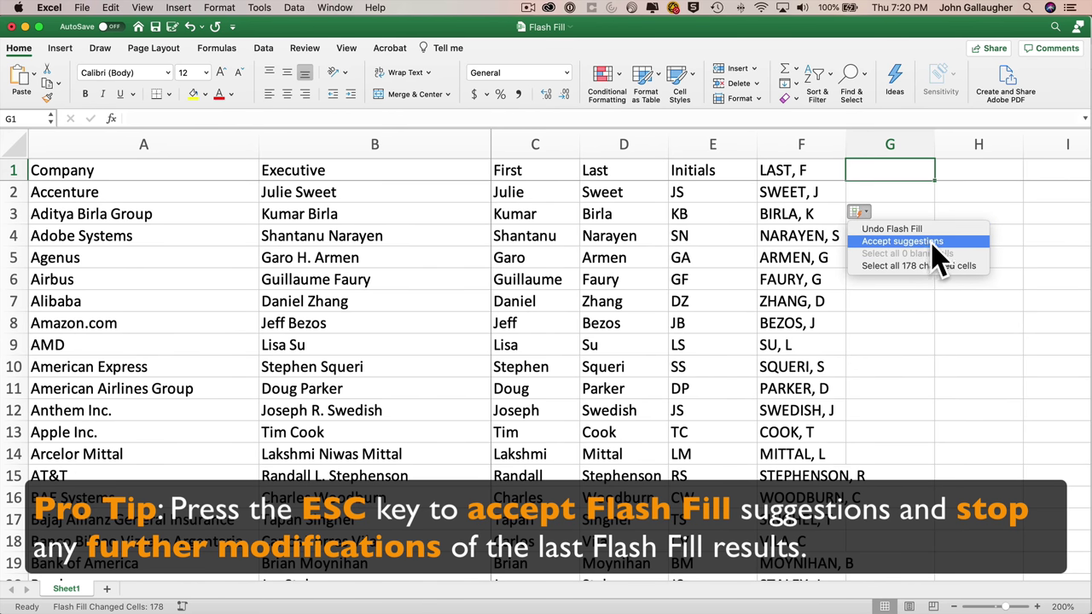
{"action": "key", "text": "Escape"}
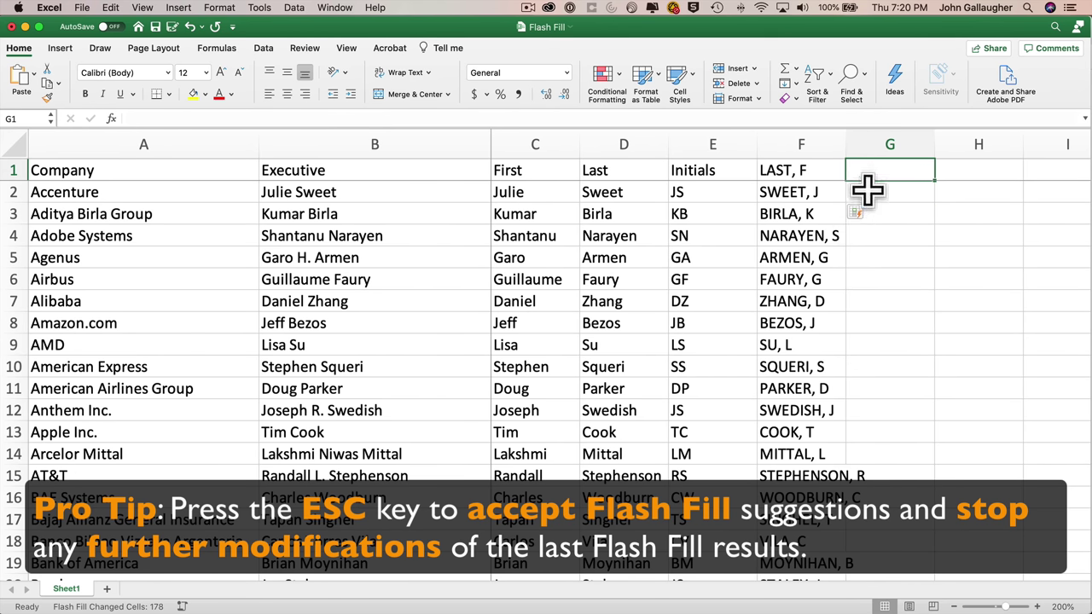
{"action": "key", "text": "Escape"}
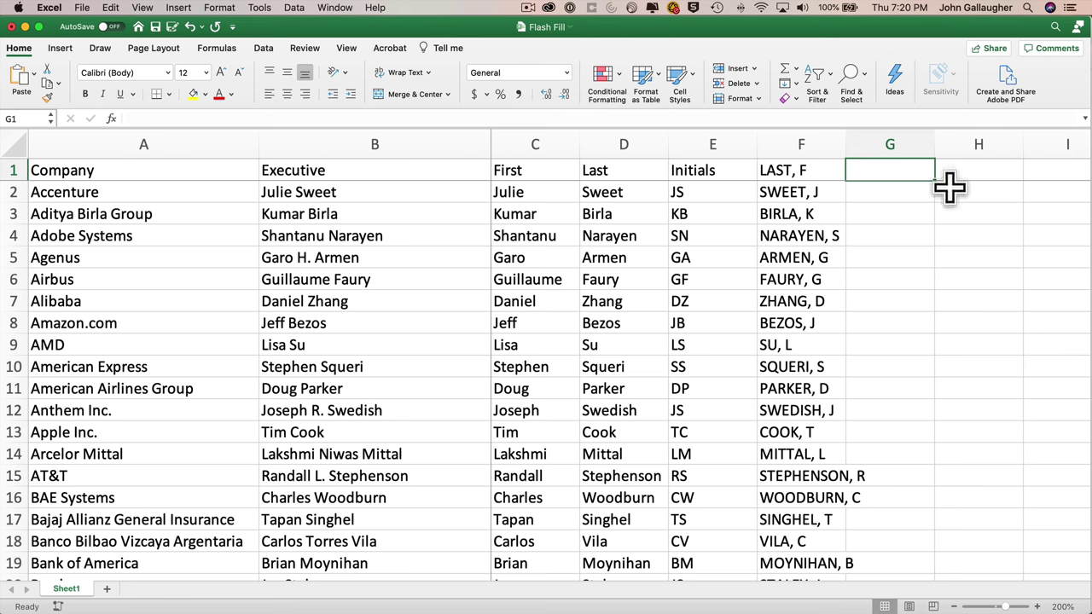
- Head column G 'gmail' and put the first executive's Gmail address in G2 as plain text
{"action": "type", "text": "gmail"}
{"action": "key", "text": "Return"}
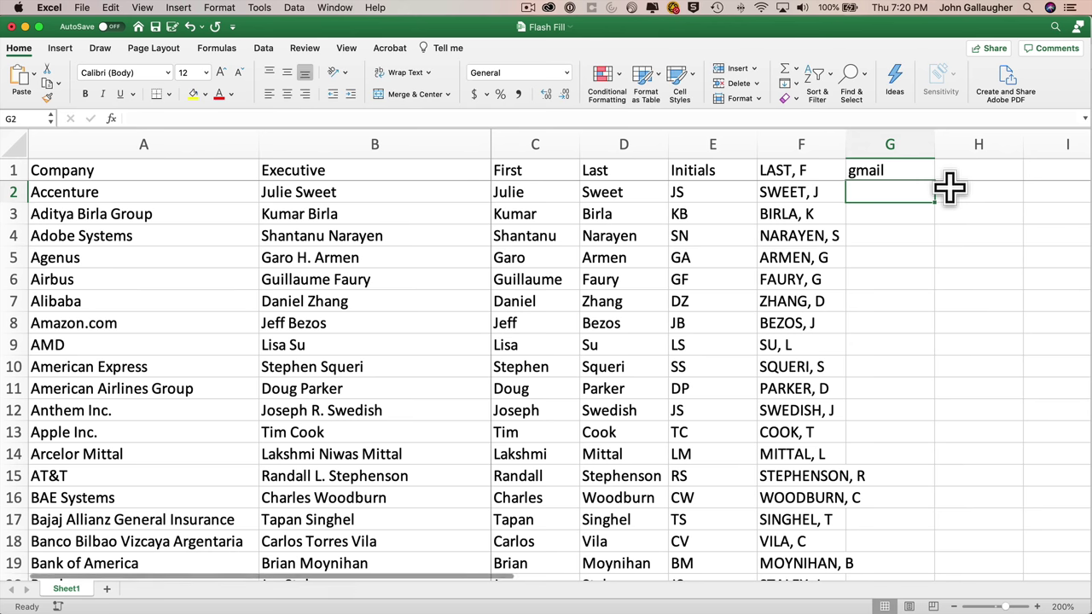
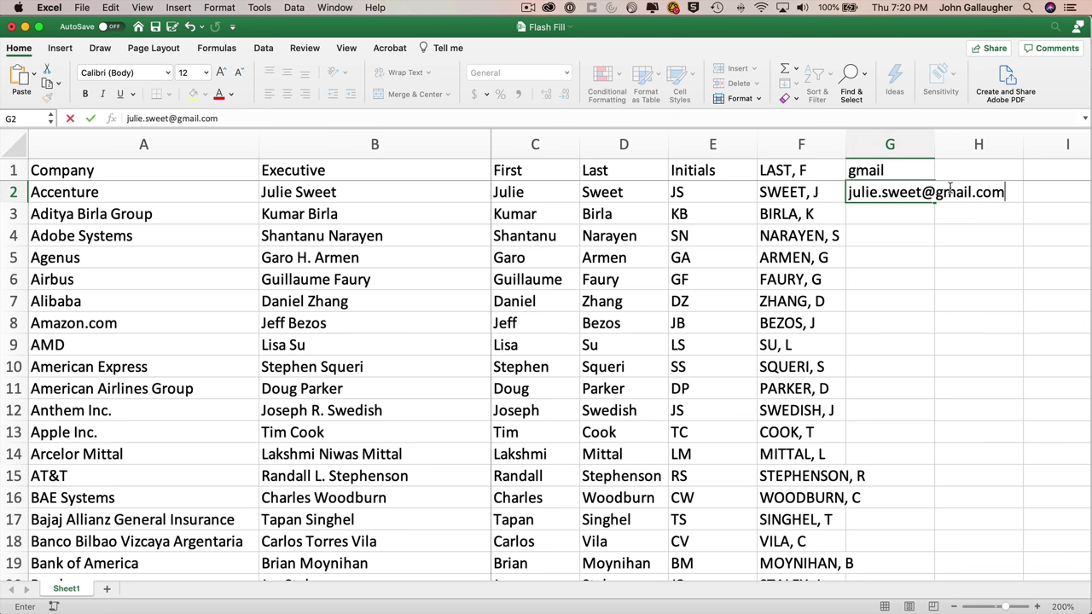
{"action": "key", "text": "Return"}
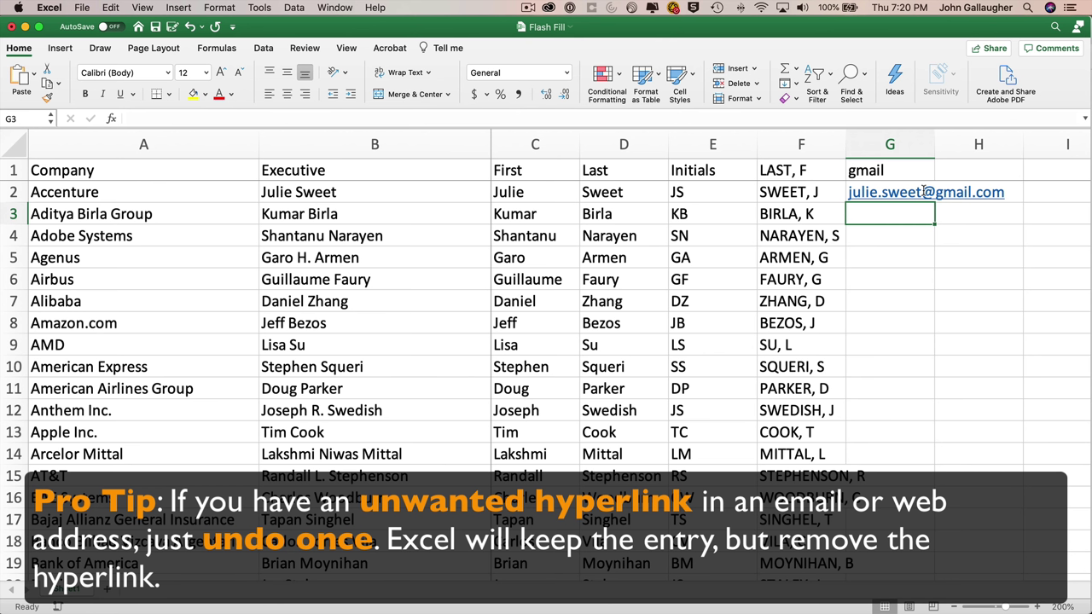
{"action": "key", "text": "super+z"}
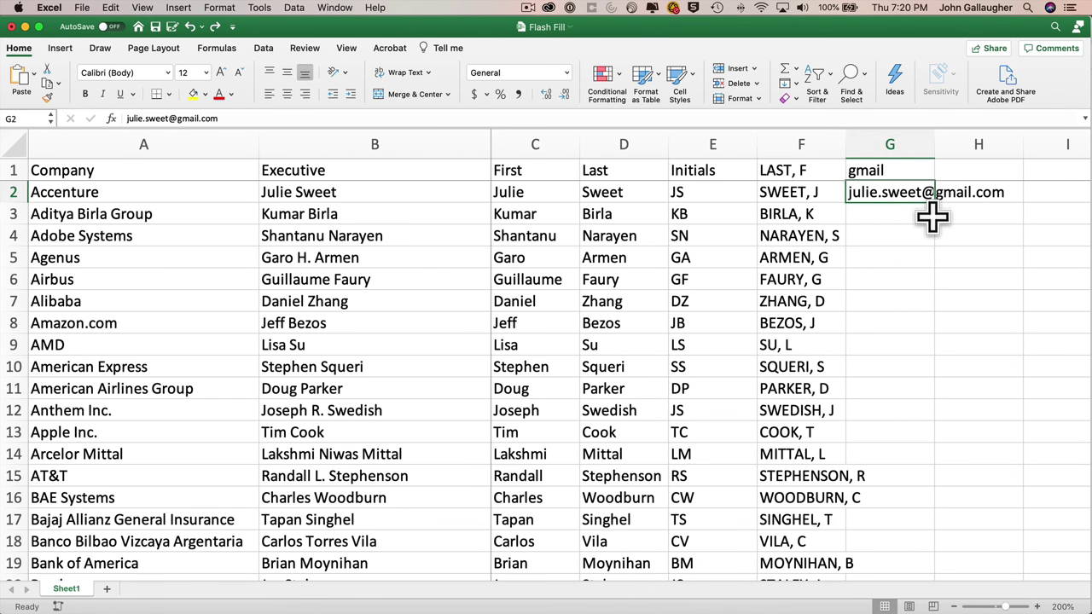
{"action": "scroll", "coordinate": [914, 353], "scroll_direction": "down", "scroll_amount": 20}
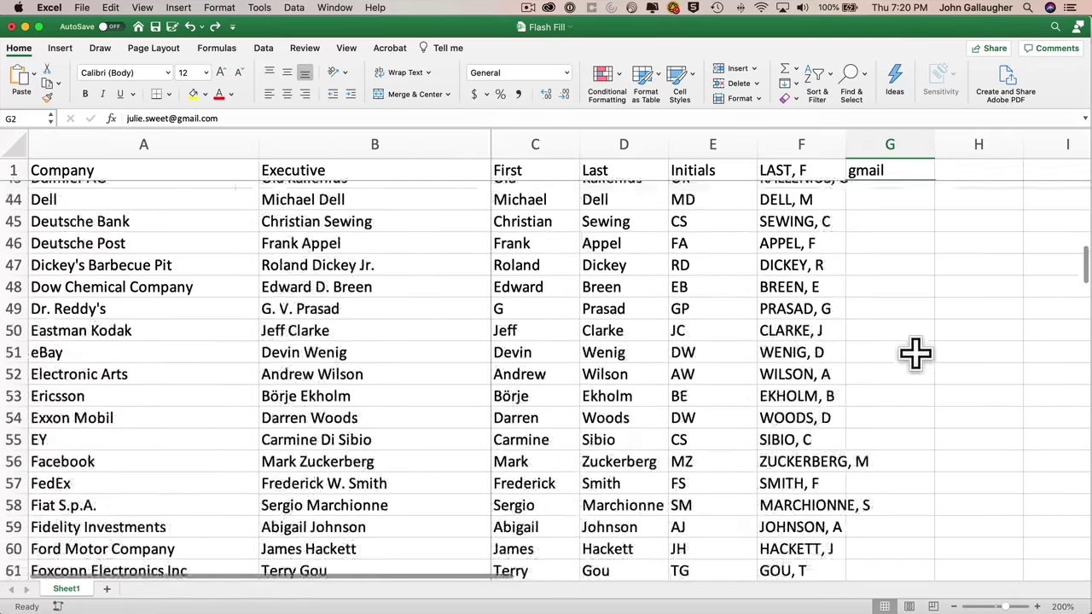
{"action": "scroll", "coordinate": [914, 354], "scroll_direction": "down", "scroll_amount": 17}
{"action": "left_click", "coordinate": [895, 304], "text": "shift"}
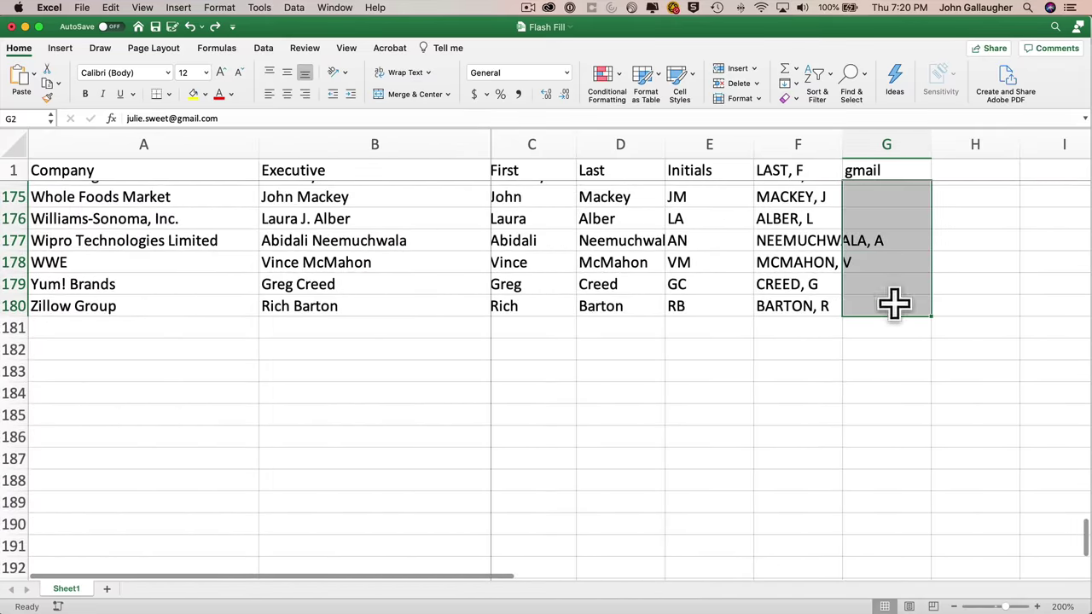
{"action": "left_click", "coordinate": [795, 83]}
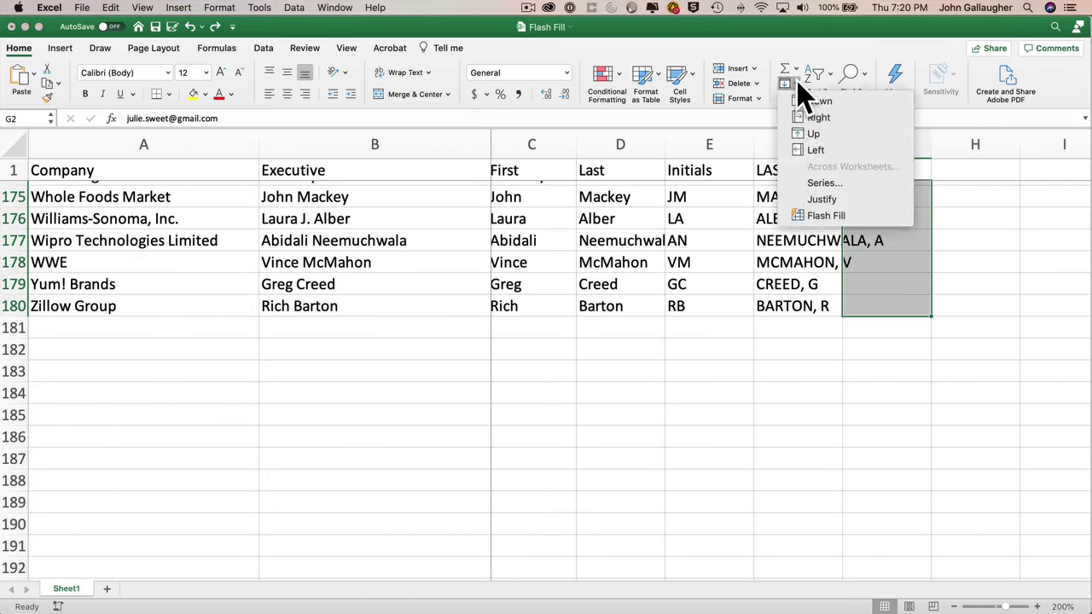
{"action": "left_click", "coordinate": [838, 213]}
{"action": "scroll", "coordinate": [900, 273], "scroll_direction": "up", "scroll_amount": 20}
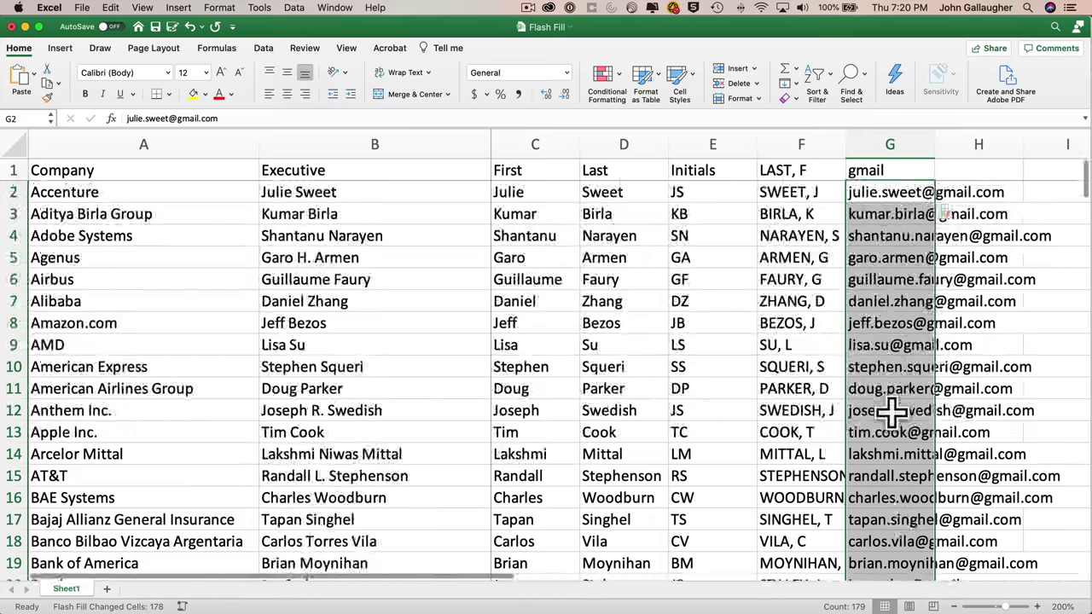
{"action": "scroll", "coordinate": [892, 412], "scroll_direction": "down", "scroll_amount": 12}
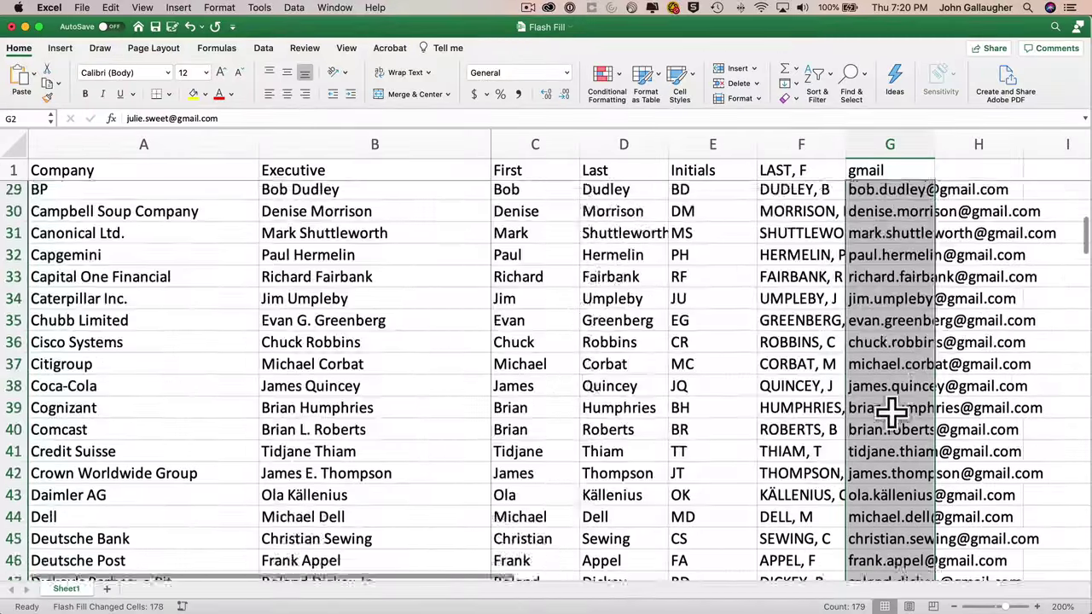
{"action": "scroll", "coordinate": [892, 412], "scroll_direction": "down", "scroll_amount": 3}
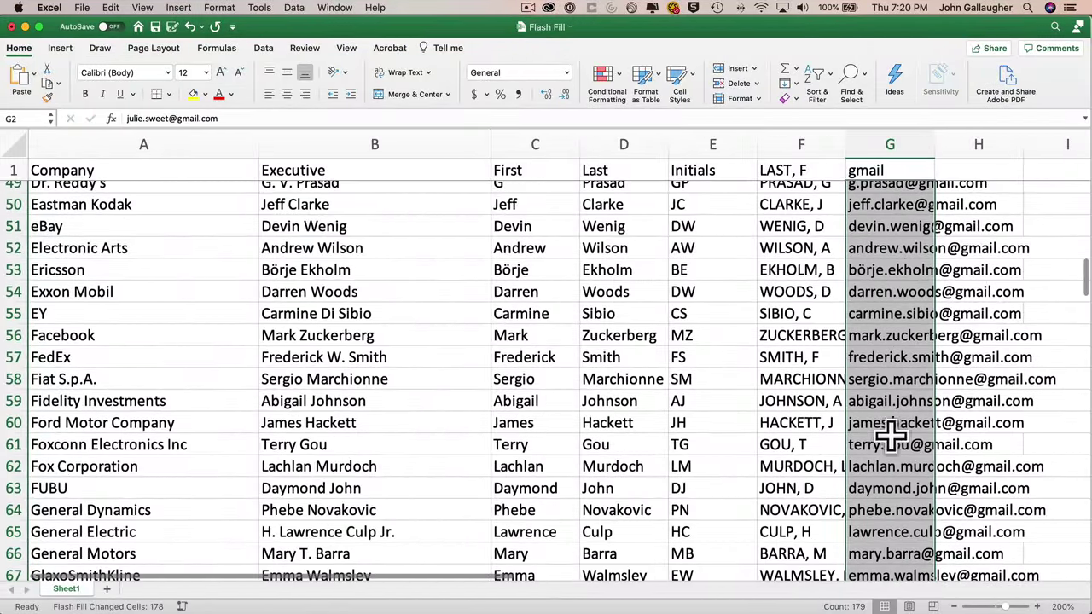
{"action": "scroll", "coordinate": [891, 435], "scroll_direction": "down", "scroll_amount": 15}
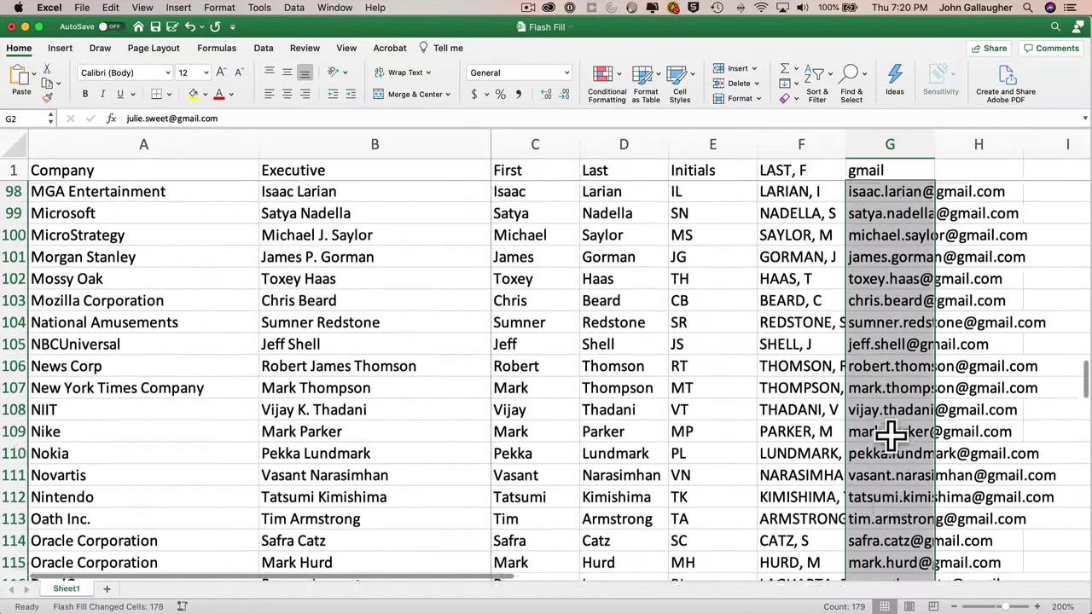
{"action": "scroll", "coordinate": [892, 435], "scroll_direction": "down", "scroll_amount": 15}
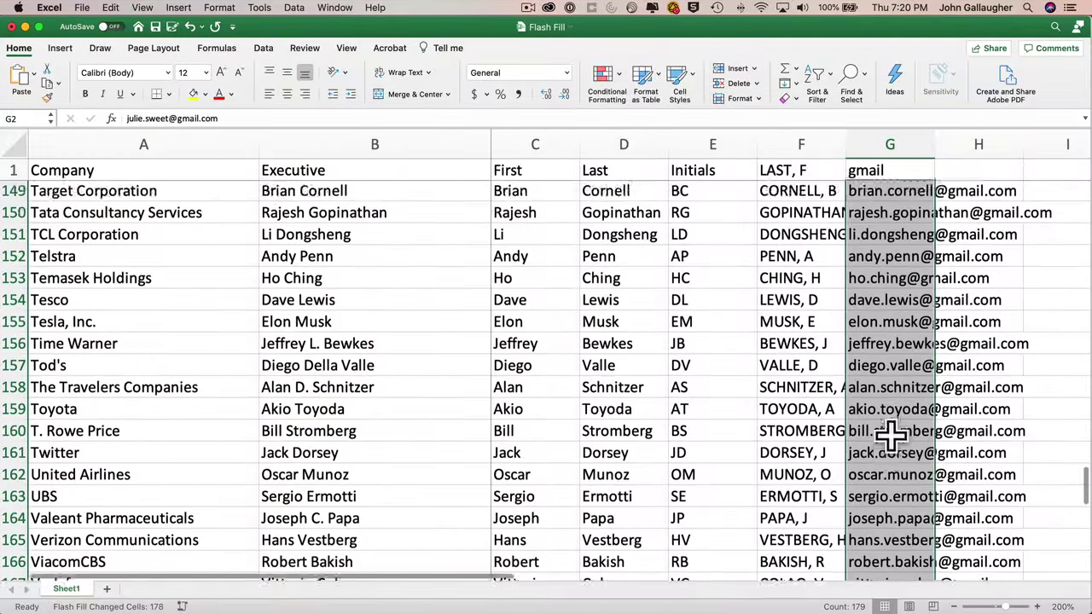
{"action": "scroll", "coordinate": [891, 435], "scroll_direction": "down", "scroll_amount": 6}
{"action": "scroll", "coordinate": [884, 415], "scroll_direction": "up", "scroll_amount": 3}
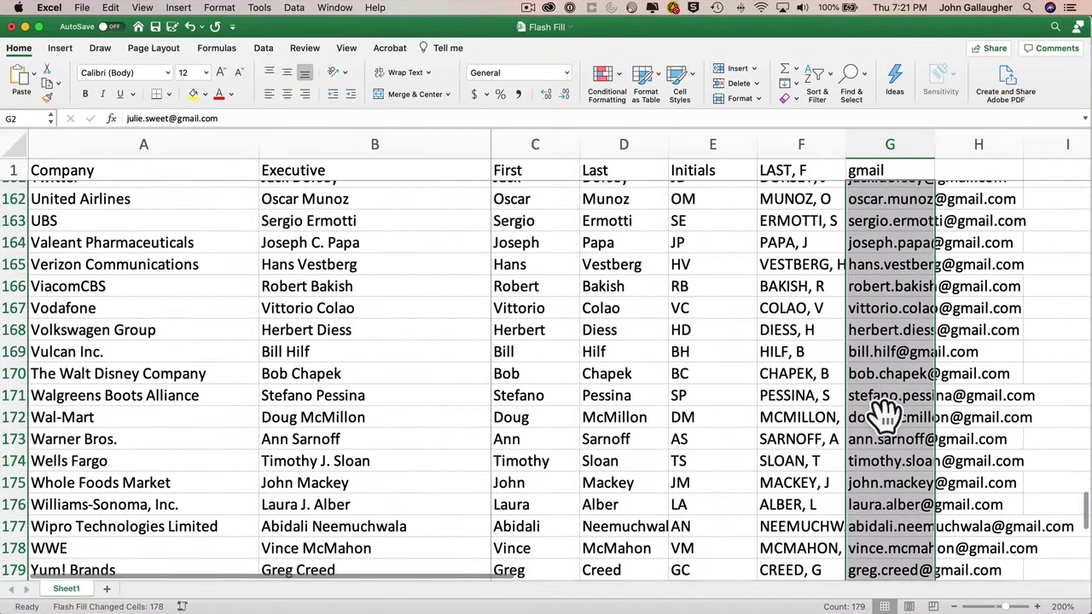